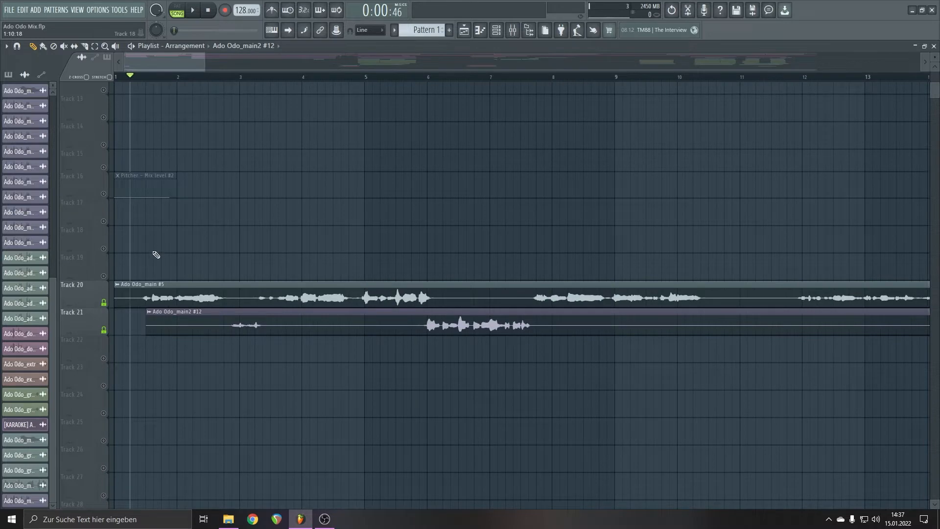
# Play the raw vocal recordings on Tracks 20 and 21 from just before the first sung phrase in bar 1
pyautogui.scroll(4, 166, 289)
pyautogui.scroll(-6, 191, 348)
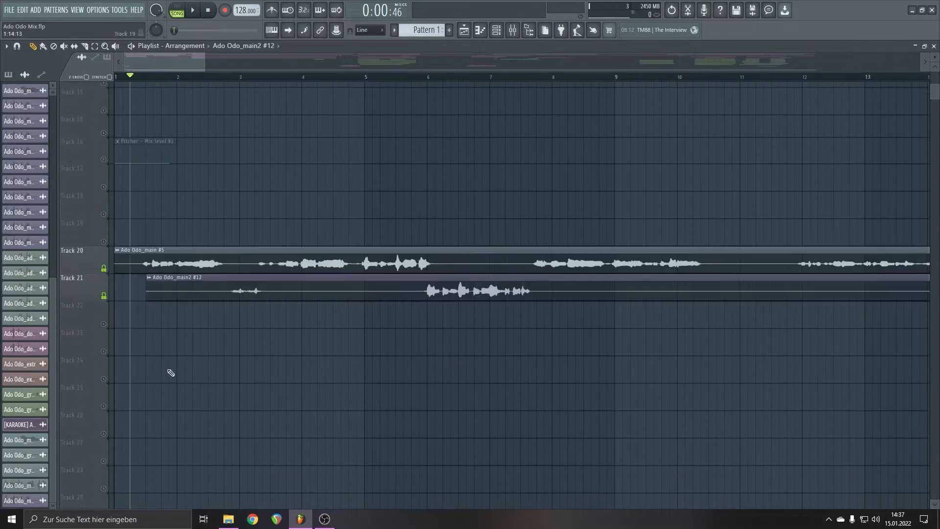
pyautogui.scroll(3, 119, 344)
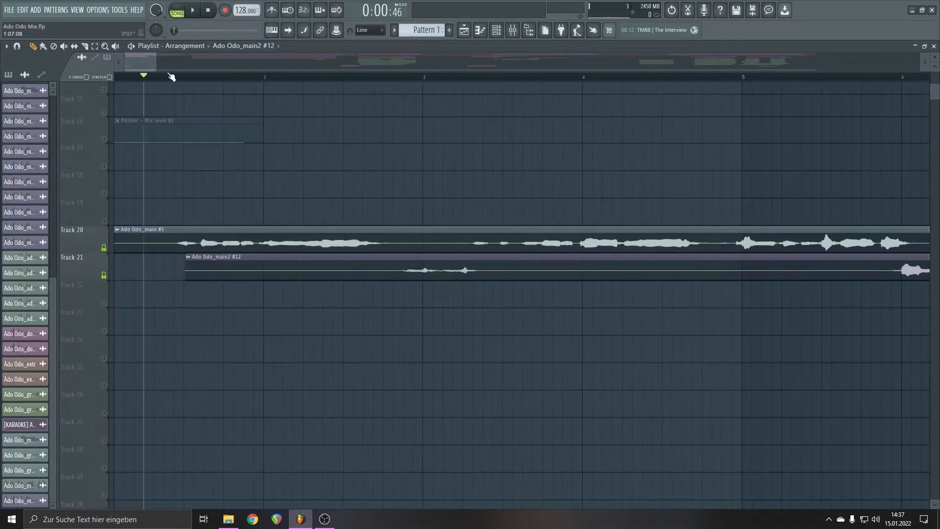
pyautogui.moveTo(182, 77); pyautogui.dragTo(176, 80)
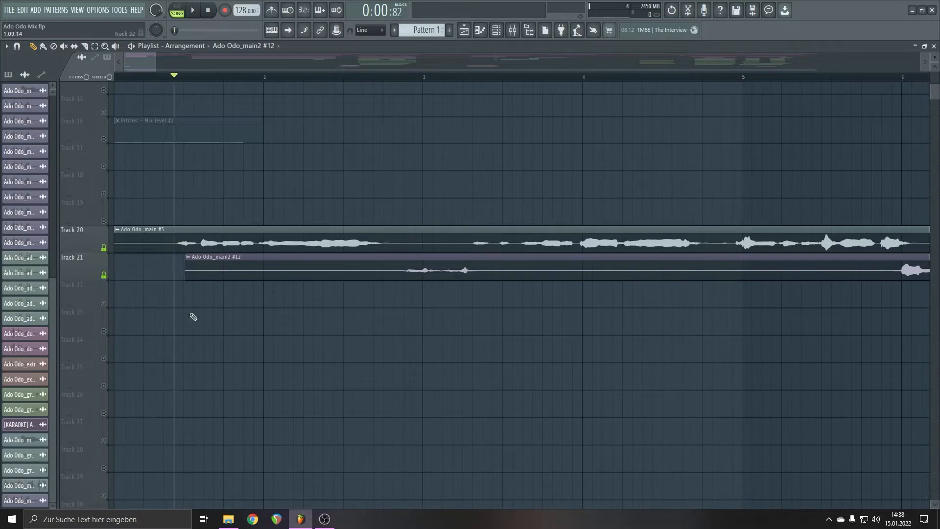
pyautogui.scroll(3, 191, 352)
pyautogui.scroll(-3, 196, 372)
pyautogui.scroll(2, 197, 379)
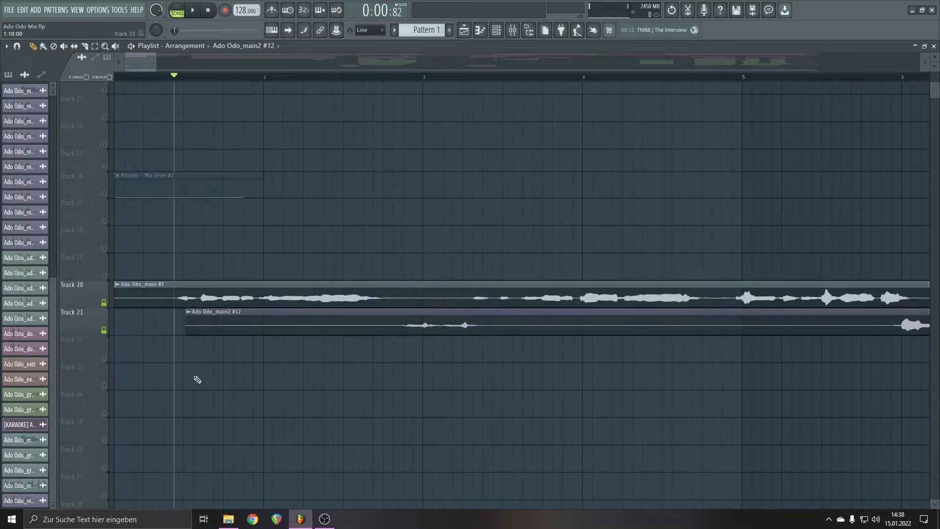
pyautogui.scroll(-3, 197, 379)
pyautogui.scroll(-2, 197, 378)
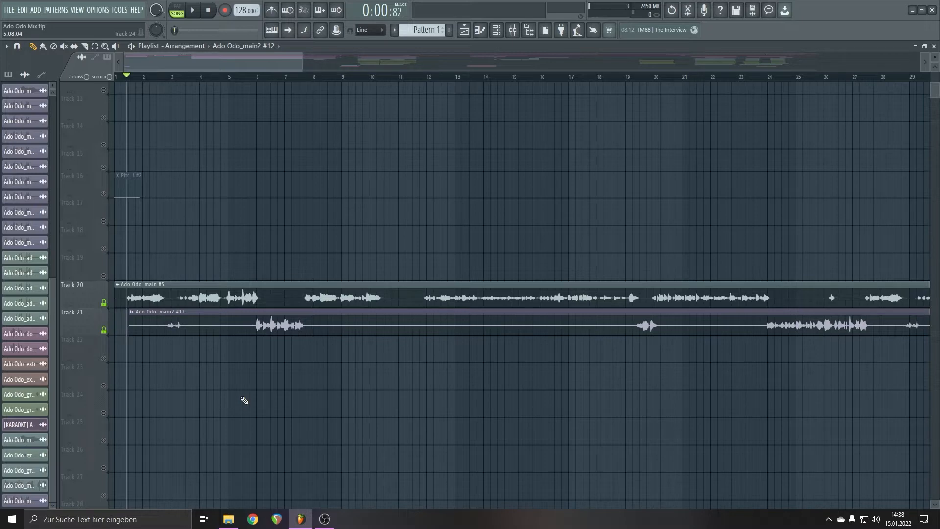
pyautogui.scroll(3, 224, 400)
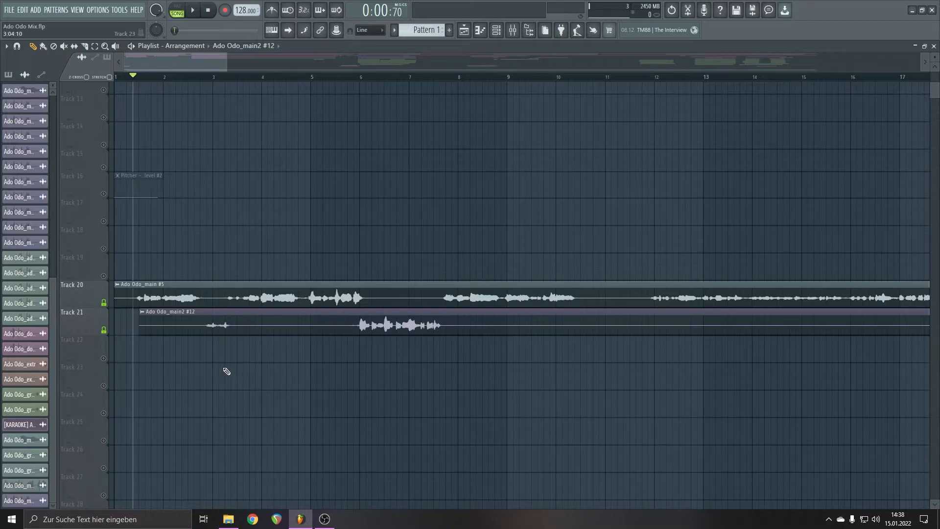
pyautogui.press('space')
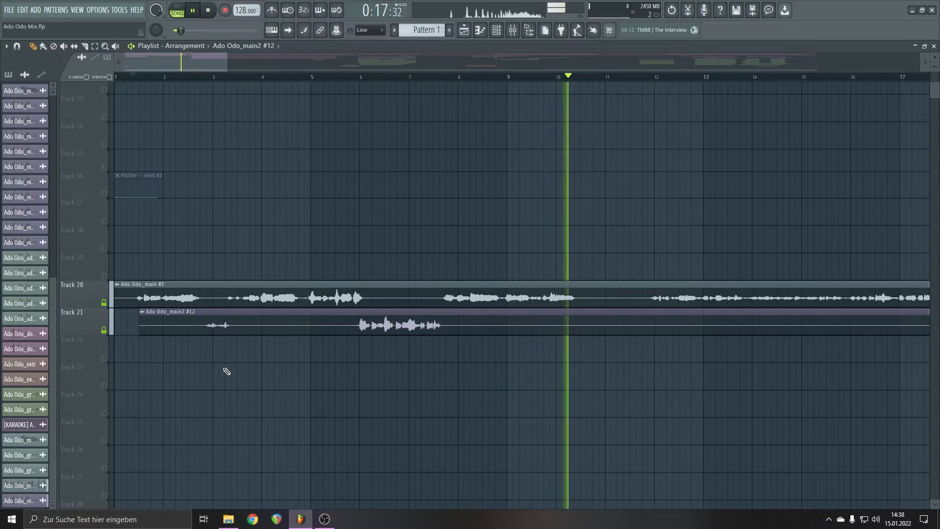
pyautogui.press('space')
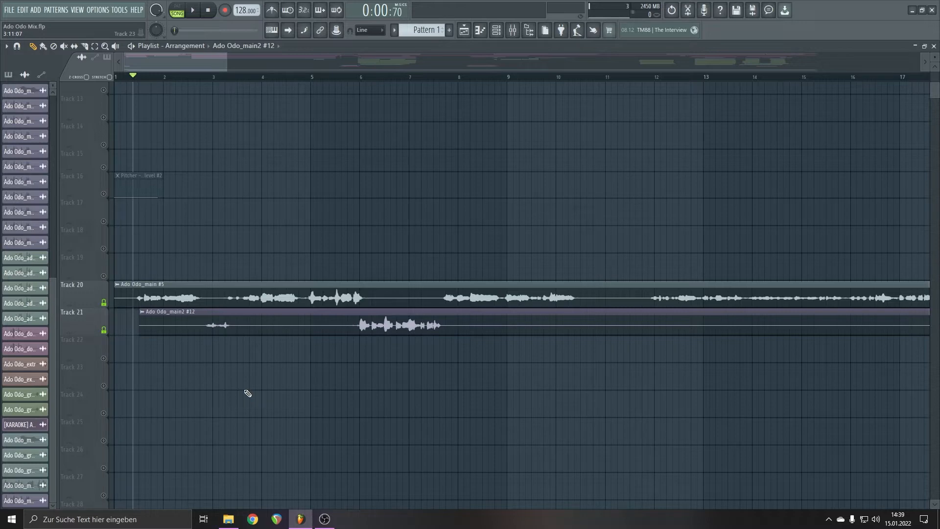
# Examine the raw main and main2 vocal clips on Tracks 20 and 21 and the arrangement tracks above them
pyautogui.scroll(1, 246, 399)
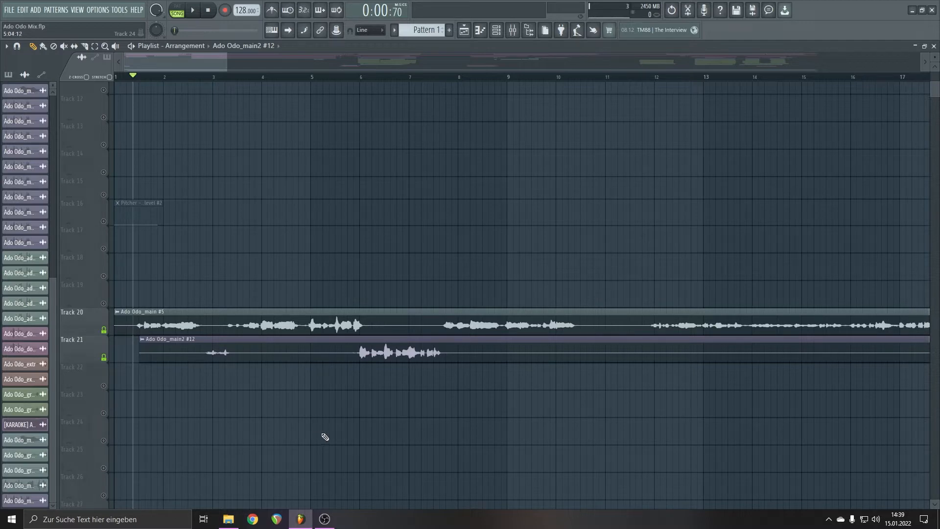
pyautogui.scroll(2, 316, 434)
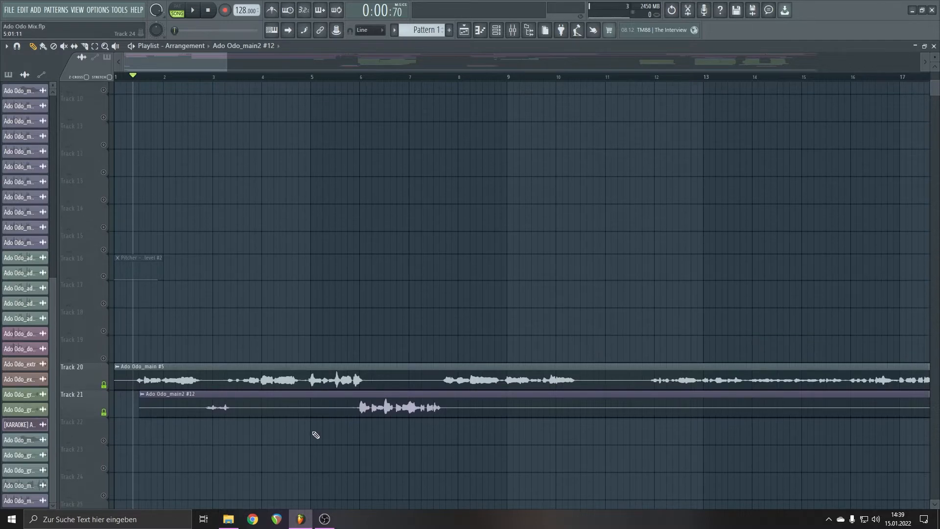
pyautogui.scroll(-4, 315, 435)
pyautogui.scroll(2, 329, 428)
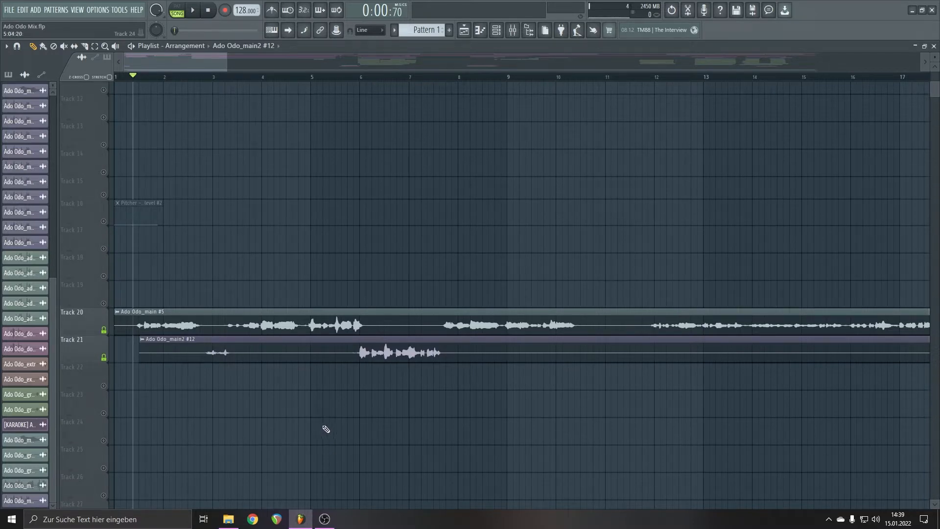
pyautogui.scroll(9, 338, 440)
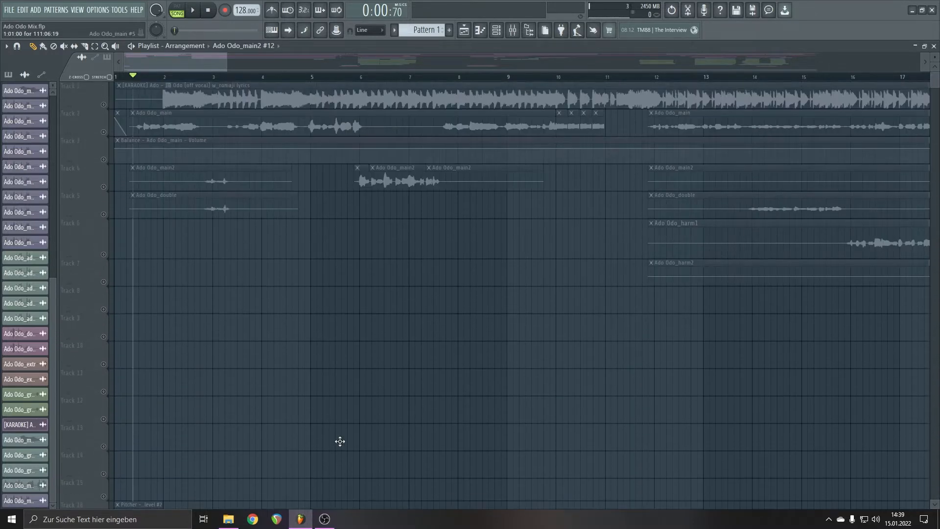
pyautogui.scroll(-10, 340, 441)
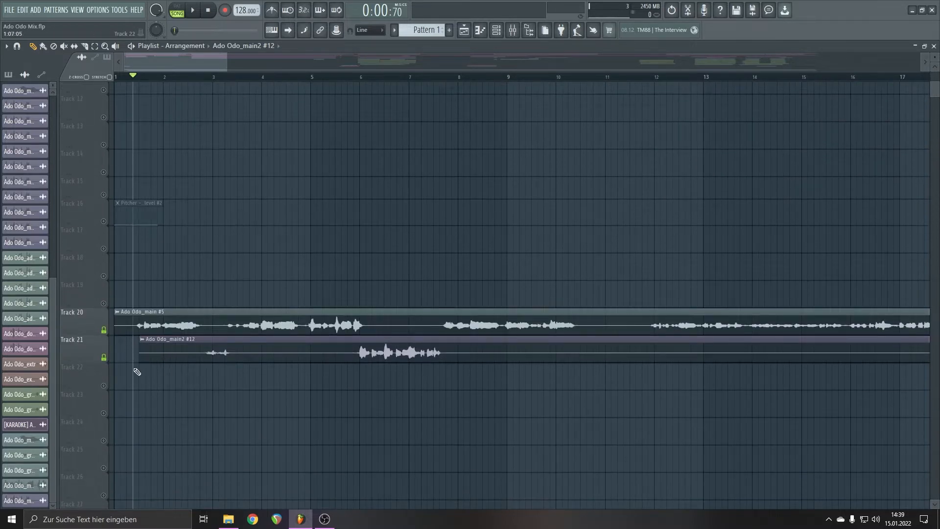
pyautogui.scroll(2, 144, 70)
pyautogui.scroll(2, 118, 67)
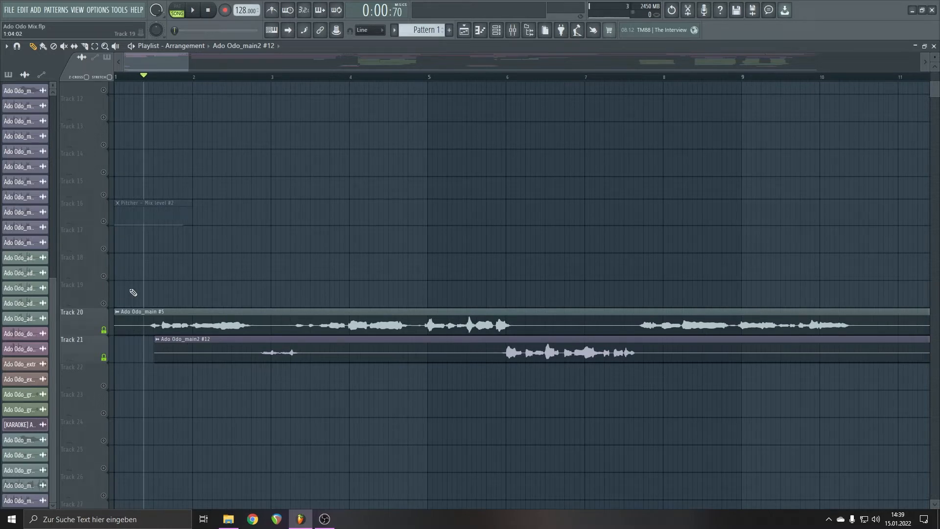
pyautogui.scroll(3, 139, 348)
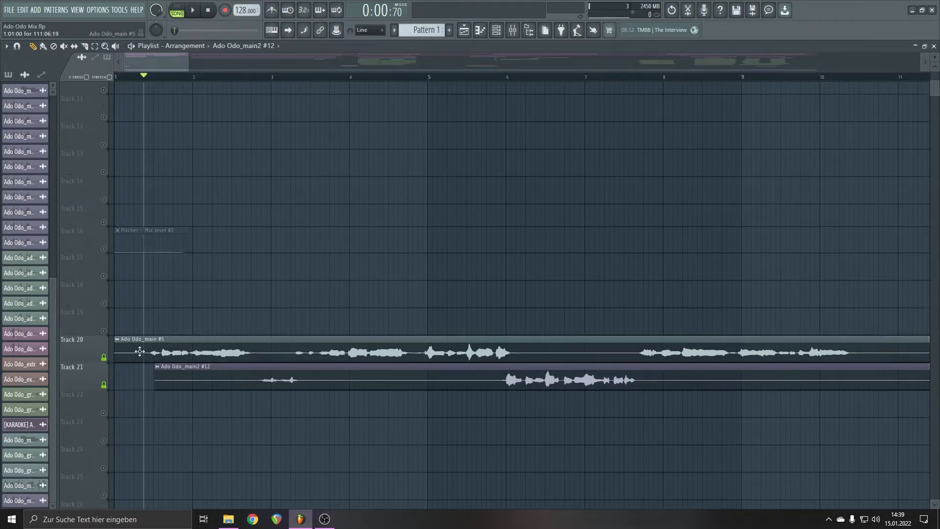
pyautogui.scroll(-4, 143, 353)
pyautogui.scroll(1, 145, 353)
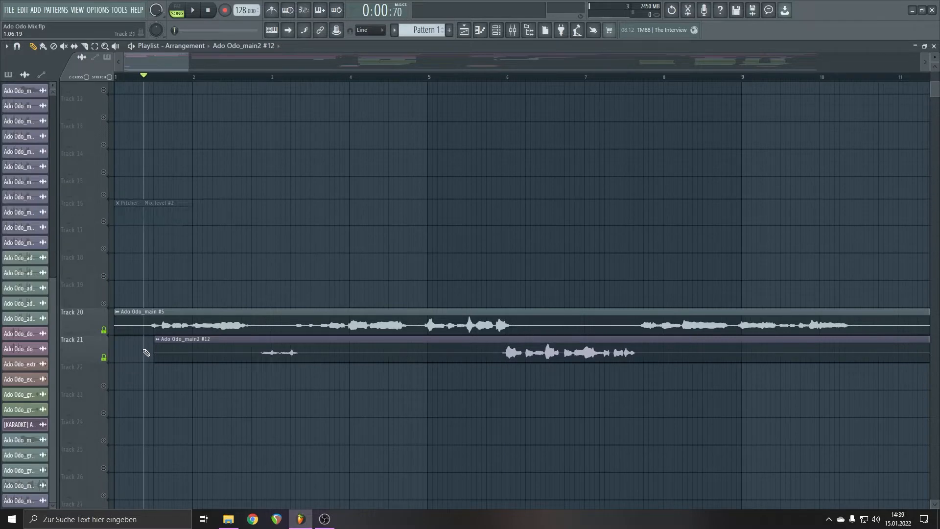
pyautogui.scroll(2, 143, 361)
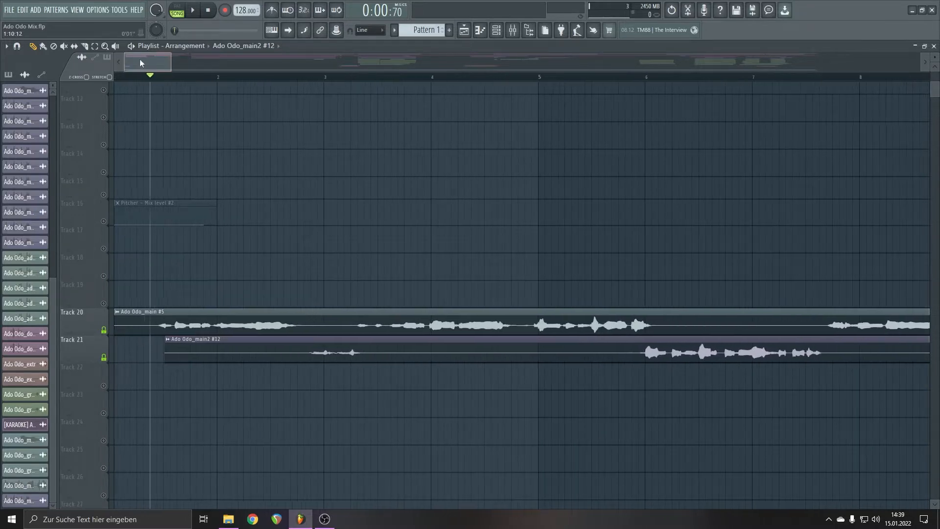
pyautogui.moveTo(139, 63); pyautogui.dragTo(134, 64)
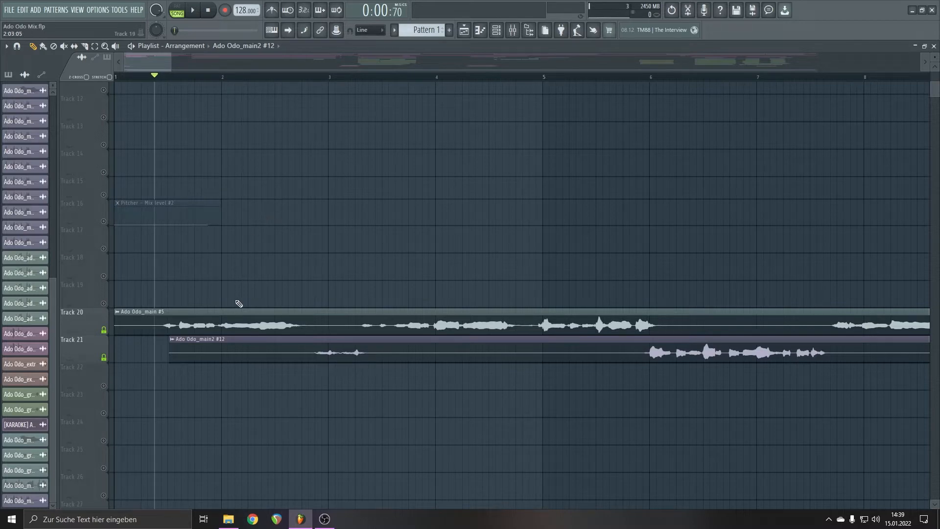
pyautogui.scroll(-4, 206, 338)
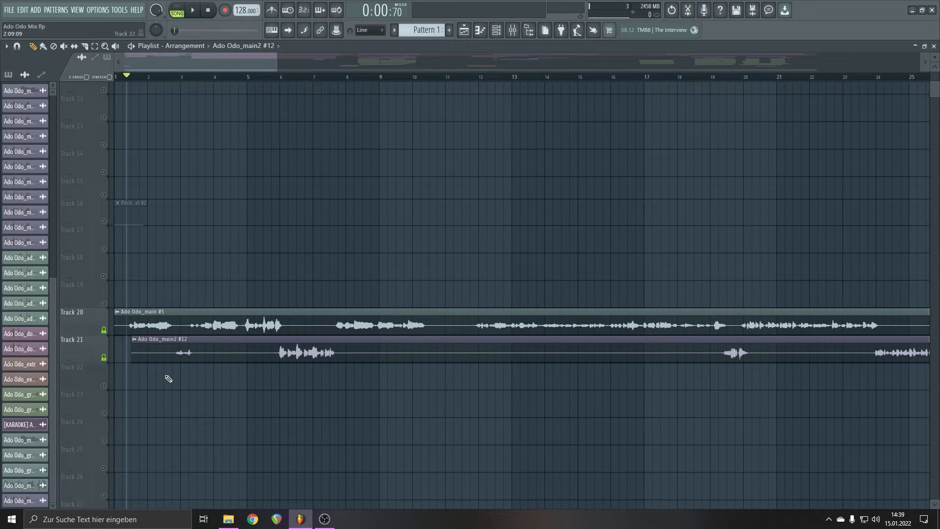
# Mute the raw vocals on Tracks 20 and 21 and make the arrangement on Tracks 1 to 16 audible
pyautogui.click(104, 330)
pyautogui.click(103, 358)
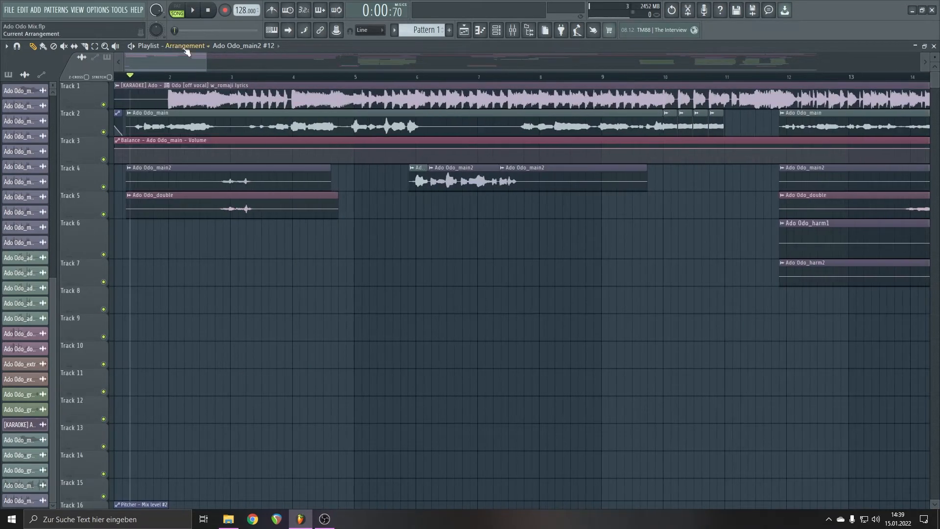
pyautogui.scroll(-5, 186, 409)
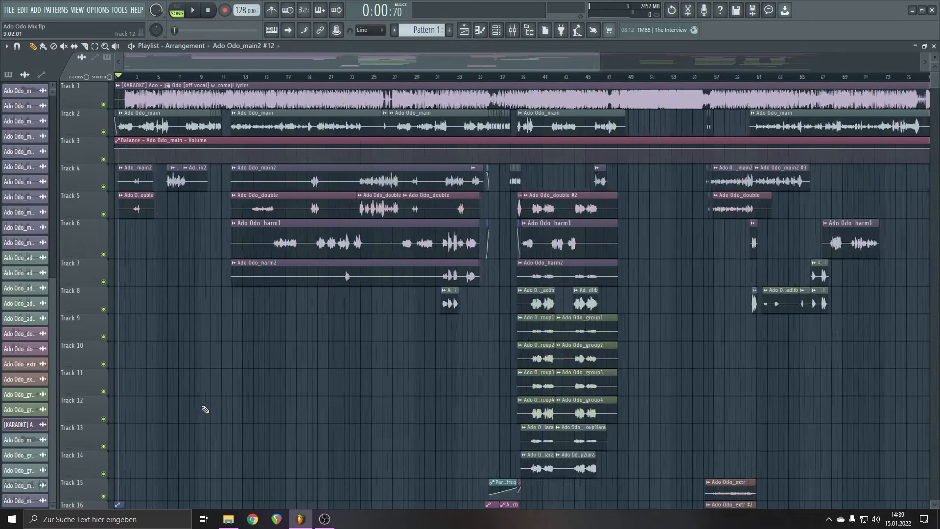
pyautogui.scroll(-3, 205, 409)
pyautogui.scroll(-4, 206, 407)
pyautogui.scroll(4, 207, 406)
pyautogui.scroll(-3, 209, 404)
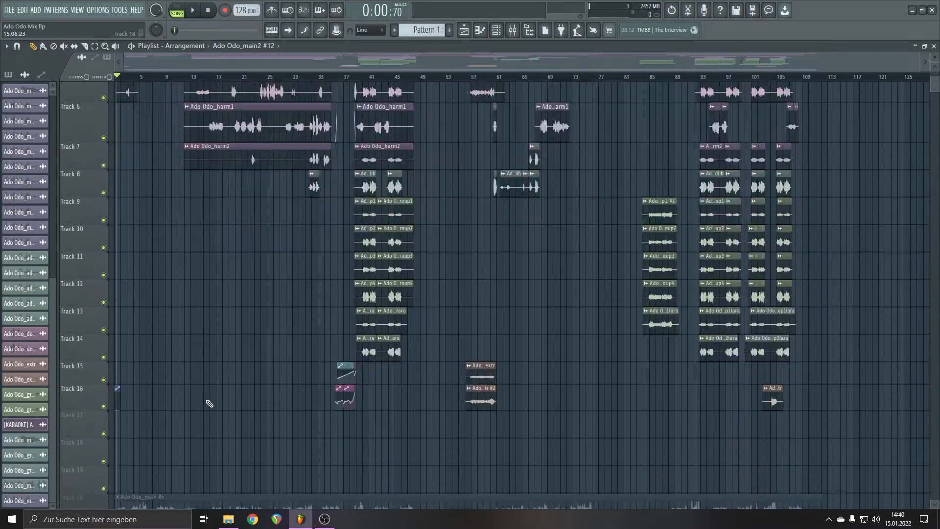
pyautogui.scroll(5, 208, 403)
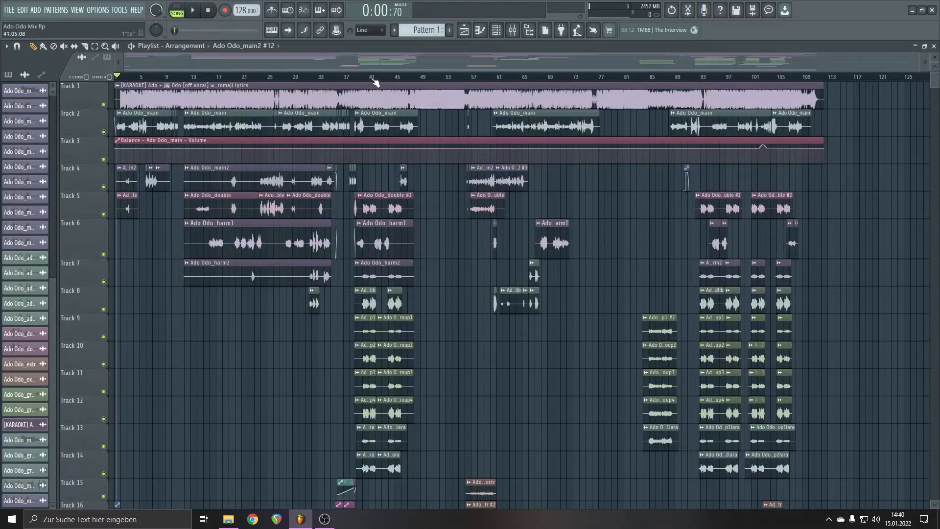
# Move the playhead through different sections of the arrangement and place it at 0:01:40, near the start of the song
pyautogui.scroll(8, 374, 82)
pyautogui.click(422, 81)
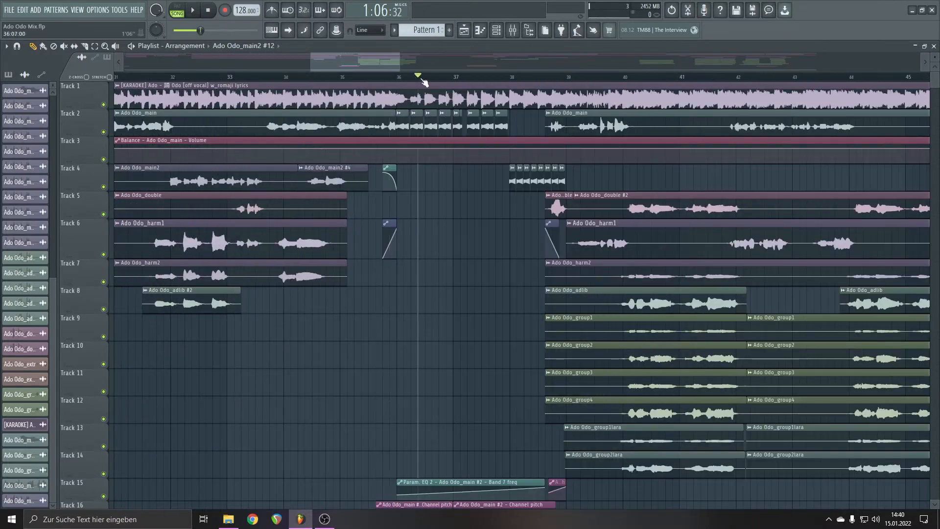
pyautogui.moveTo(422, 79); pyautogui.dragTo(494, 89)
pyautogui.scroll(-6, 407, 365)
pyautogui.scroll(5, 386, 81)
pyautogui.click(408, 77)
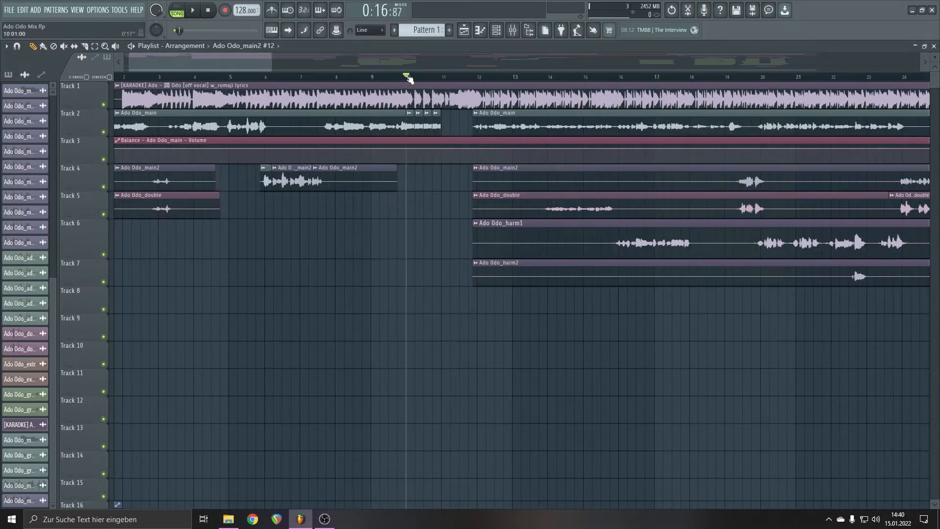
pyautogui.scroll(-6, 191, 386)
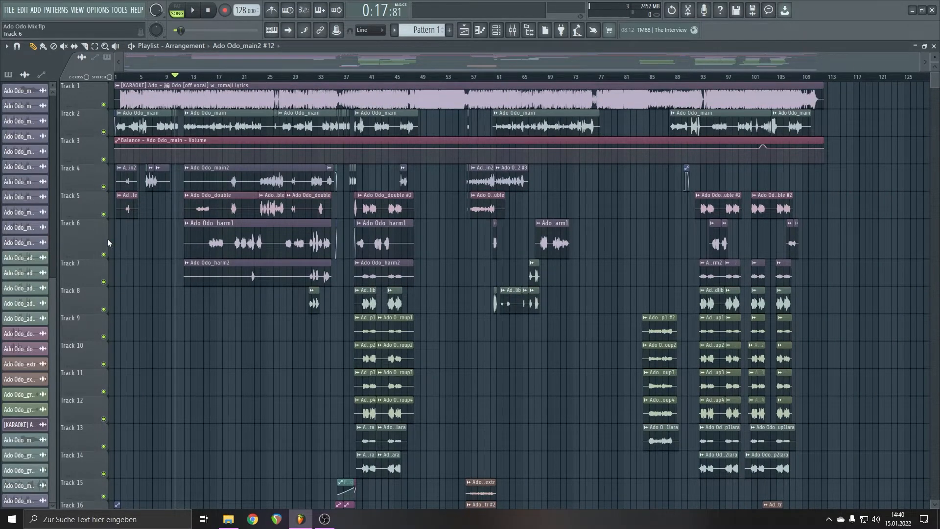
pyautogui.moveTo(235, 63); pyautogui.dragTo(179, 63)
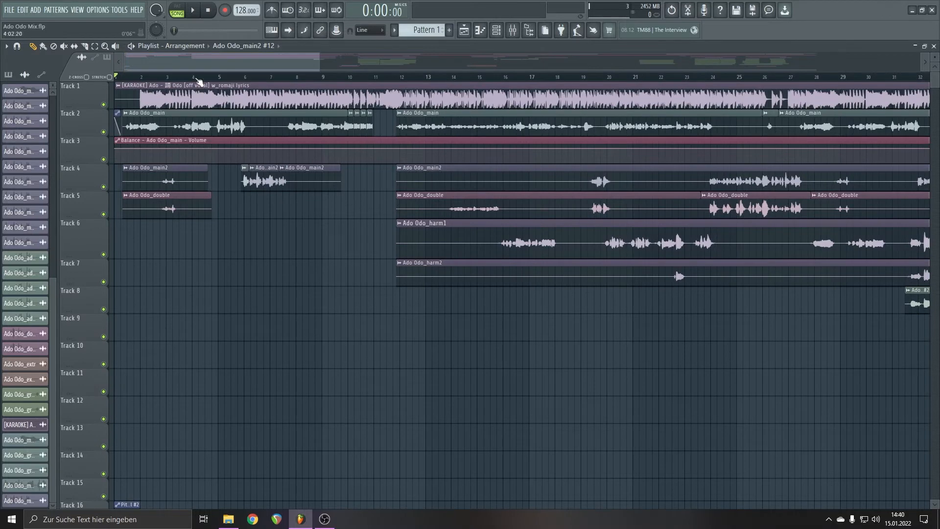
pyautogui.click(137, 77)
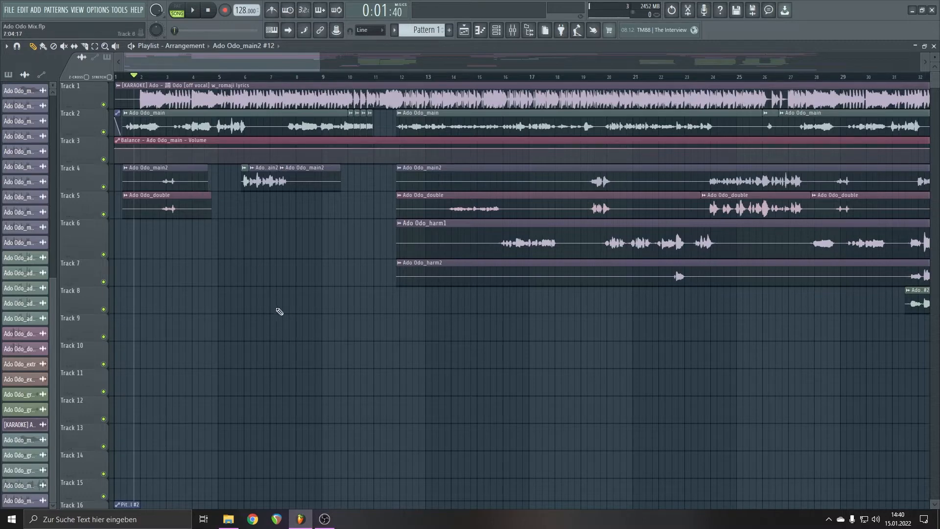
# Play only the karaoke instrumental on Track 1 from 0:28:12
pyautogui.scroll(-5, 279, 312)
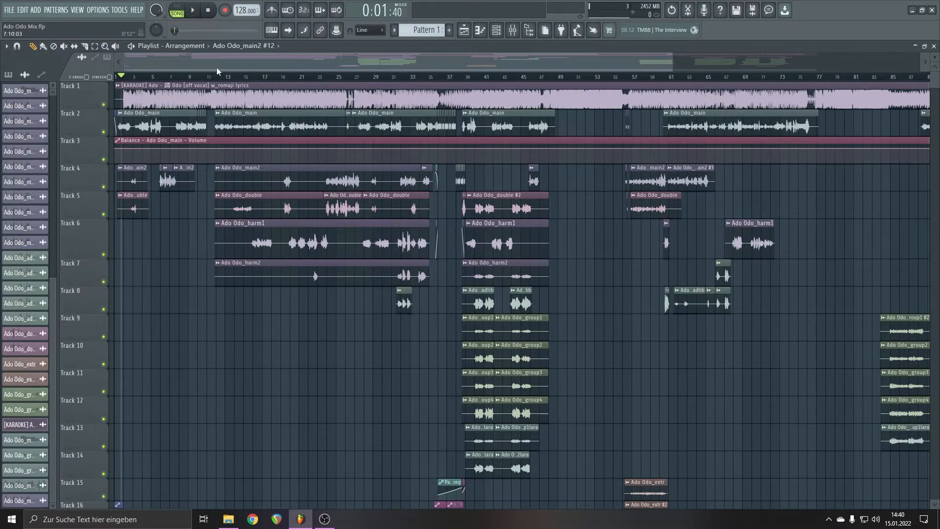
pyautogui.scroll(-3, 500, 241)
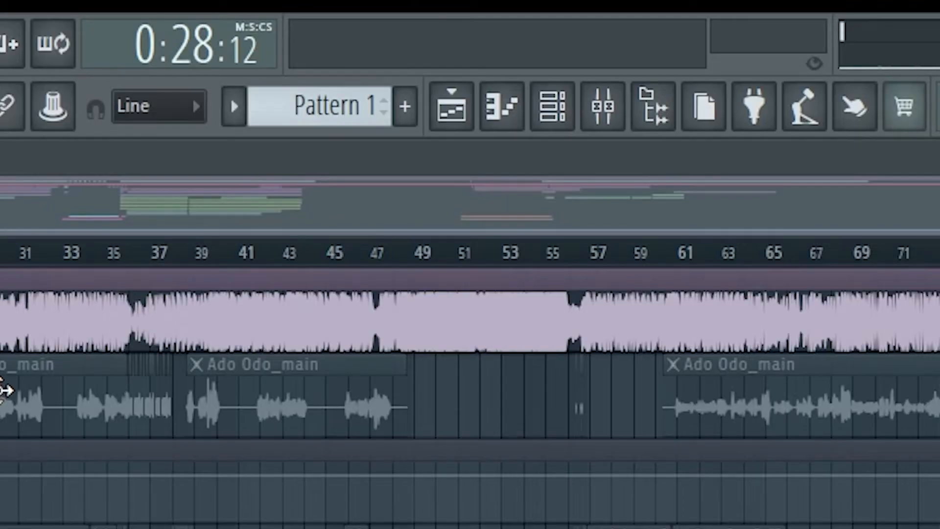
pyautogui.press('space')
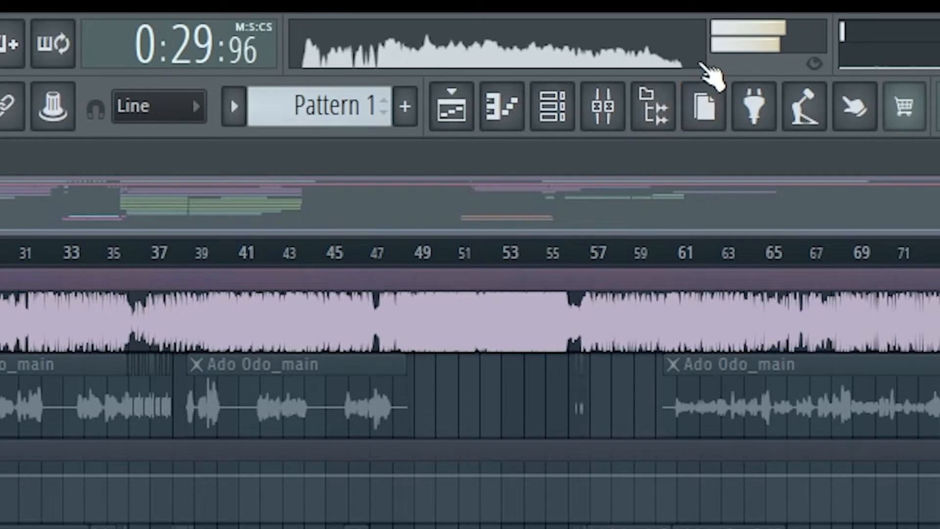
pyautogui.press('space')
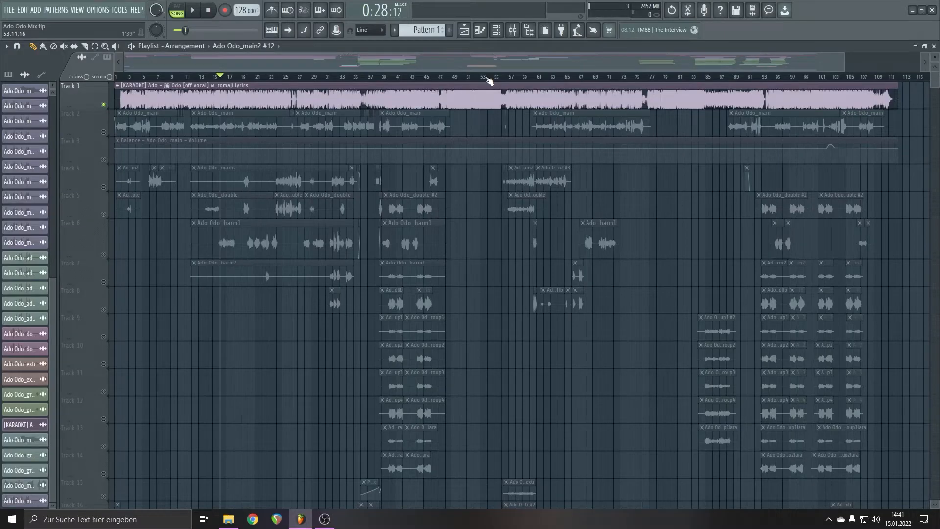
# Solo the raw vocal recording below the arrangement and play it from around bar 46
pyautogui.click(488, 81)
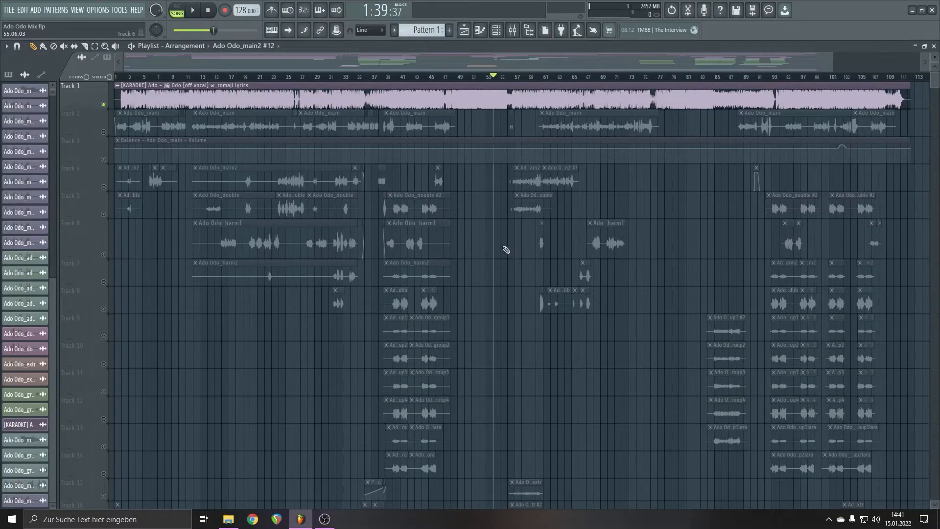
pyautogui.scroll(-10, 147, 294)
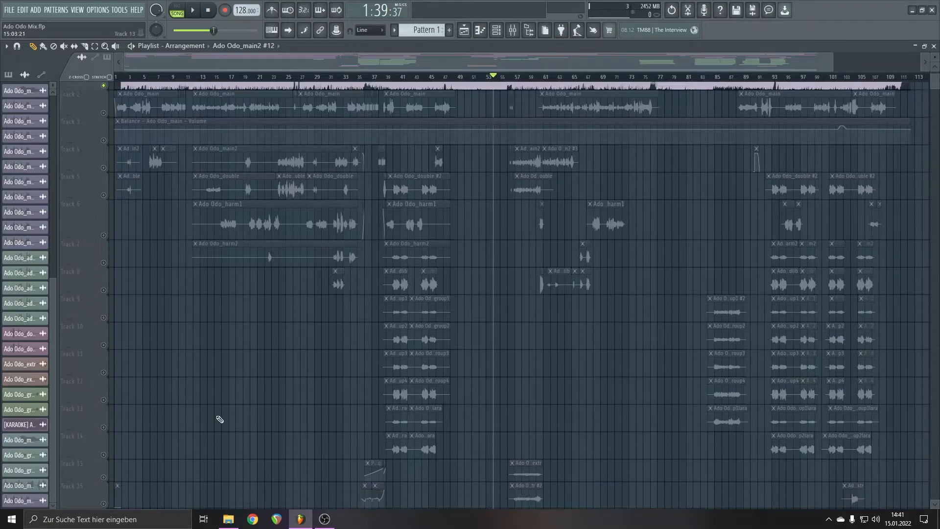
pyautogui.click(104, 330)
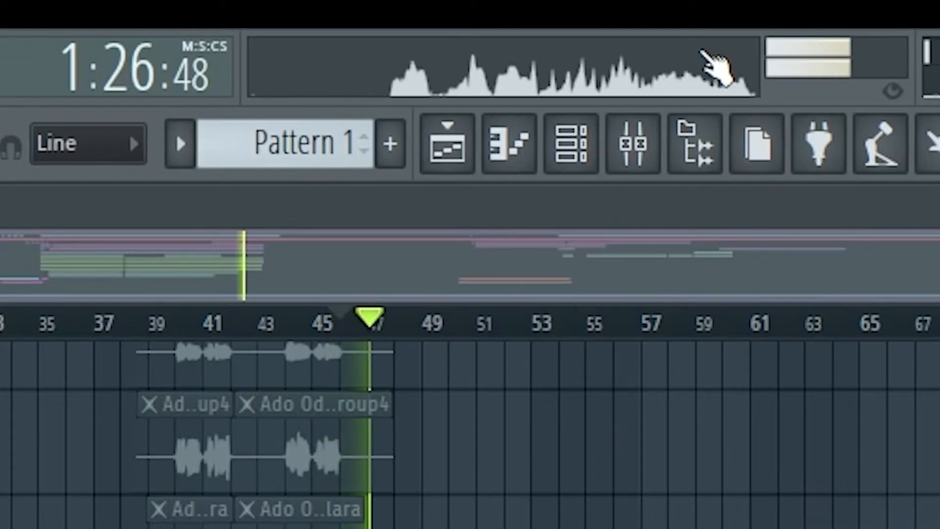
# Stop playback and take the raw vocal on Track 20 out of solo so the arrangement tracks are audible again
pyautogui.press('space')
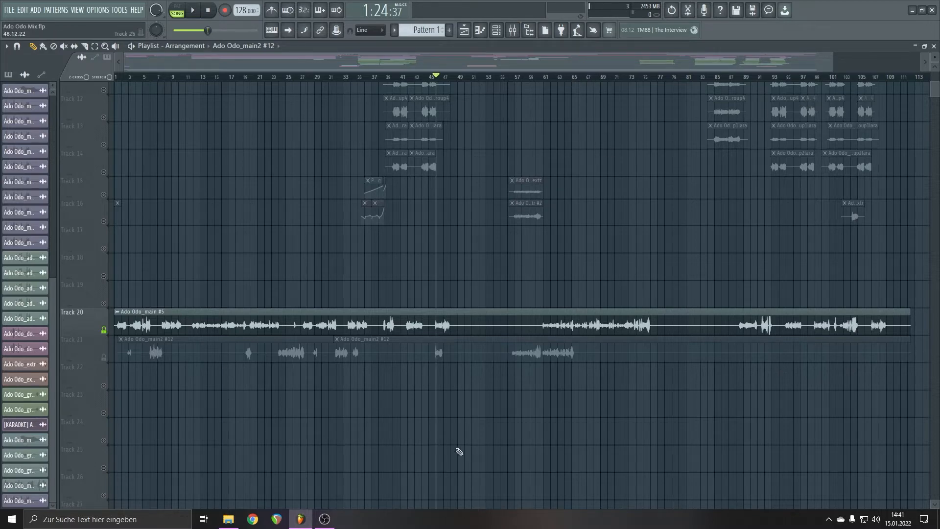
pyautogui.scroll(-2, 453, 443)
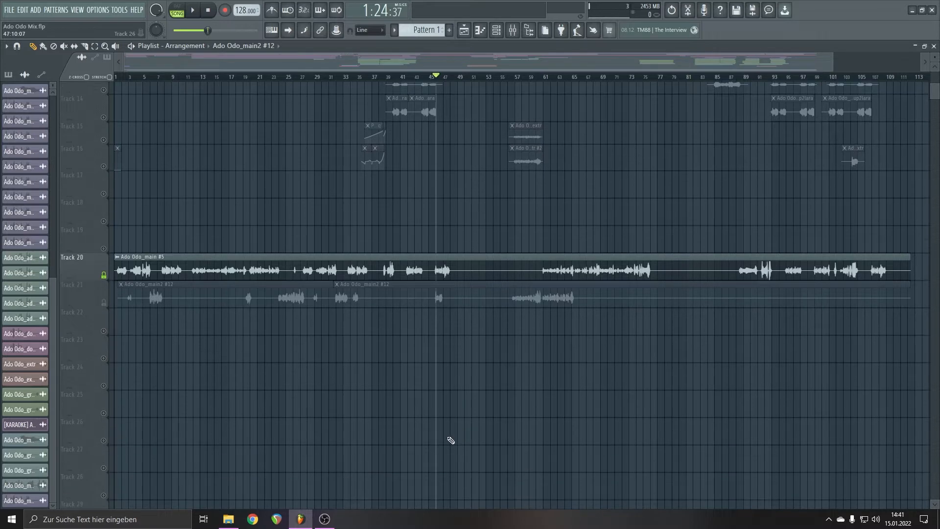
pyautogui.scroll(5, 105, 412)
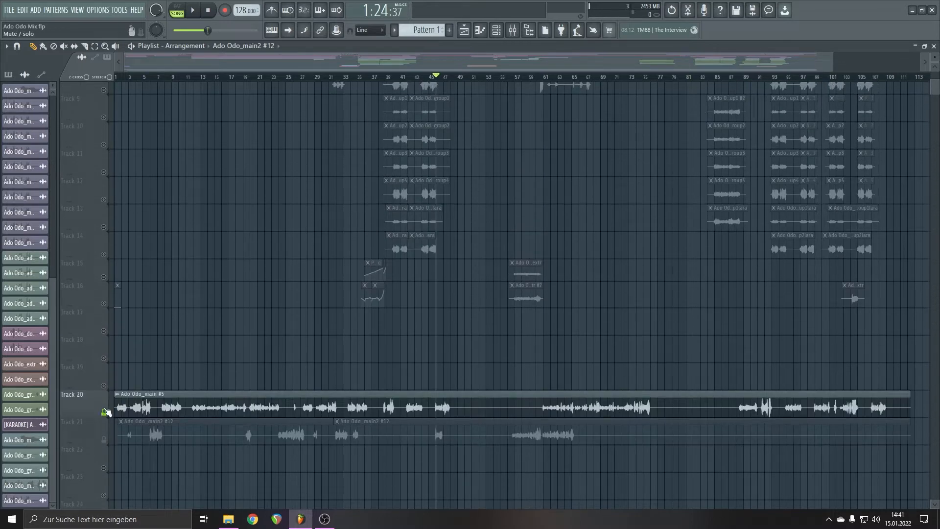
pyautogui.rightClick(105, 412)
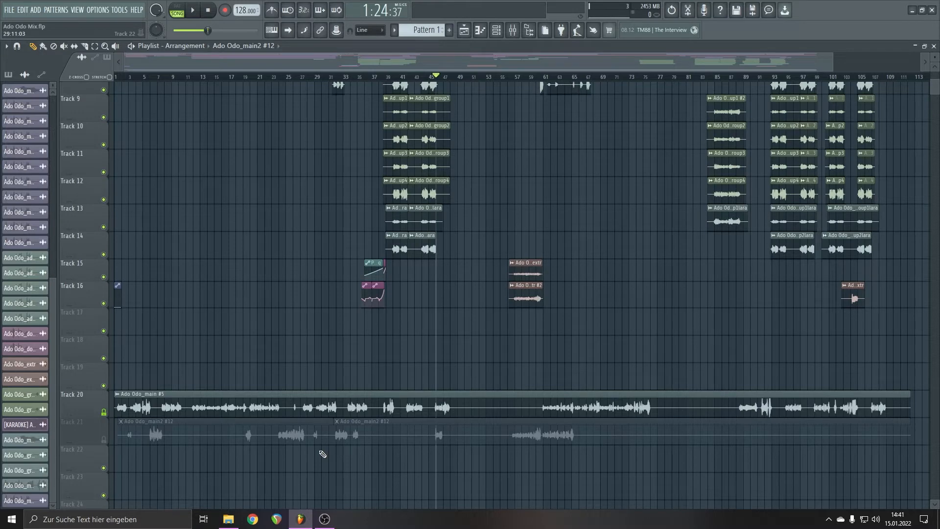
pyautogui.scroll(8, 342, 453)
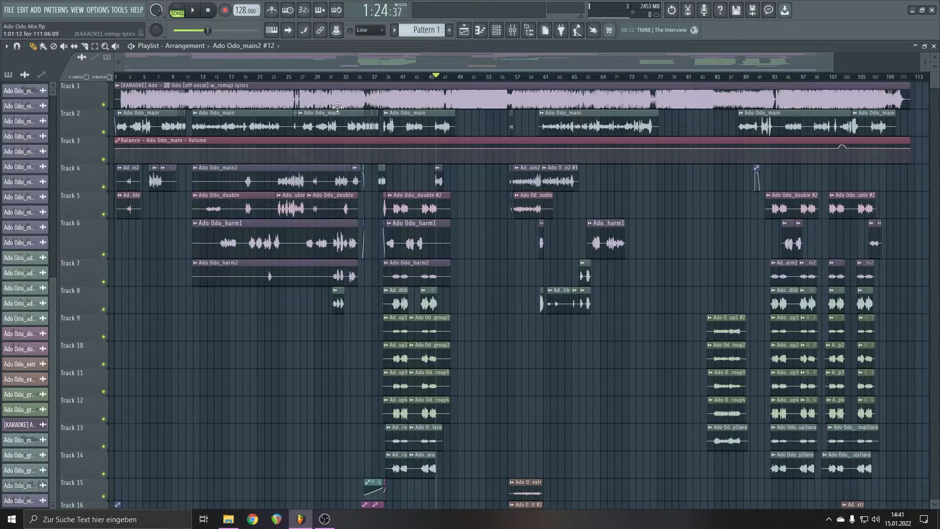
# Place the playhead at 0:01:87 and open the karaoke sample's channel settings and its mixer track
pyautogui.click(122, 78)
pyautogui.doubleClick(136, 95)
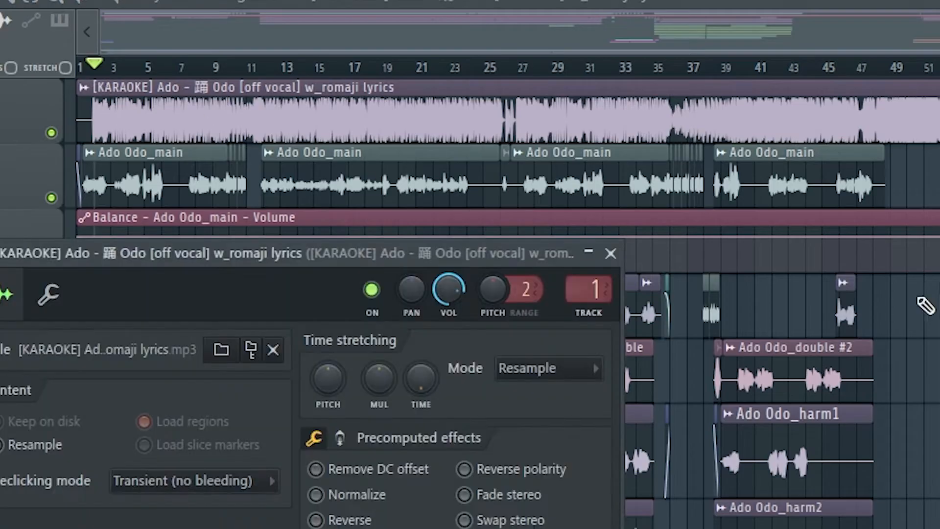
pyautogui.scroll(-1, 593, 297)
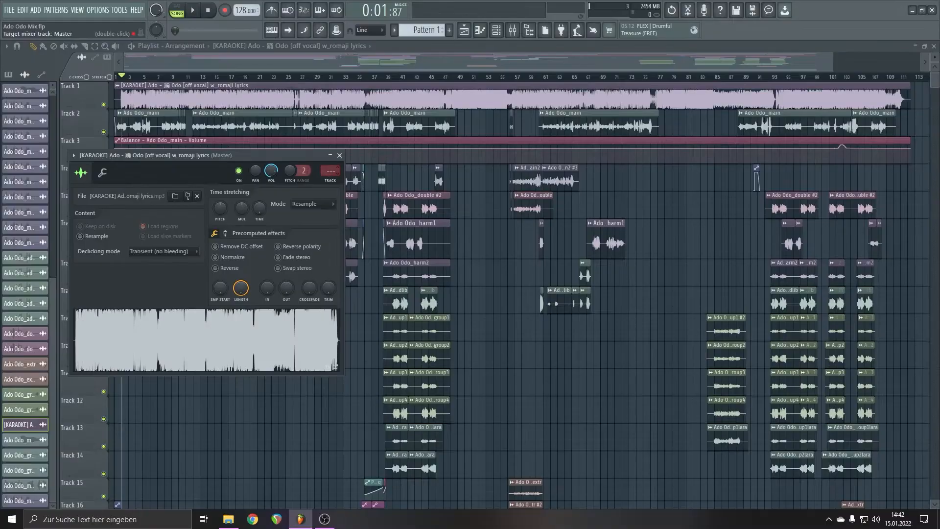
pyautogui.press('F9')
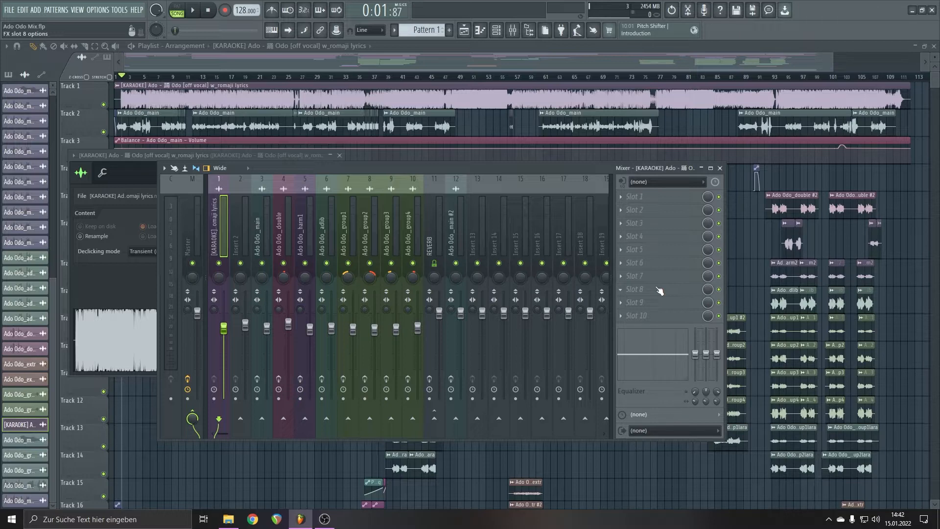
# Load Pro-Q 3 on the karaoke mixer track and add a bell cut of -3.67 dB at about 3247 Hz
pyautogui.click(637, 202)
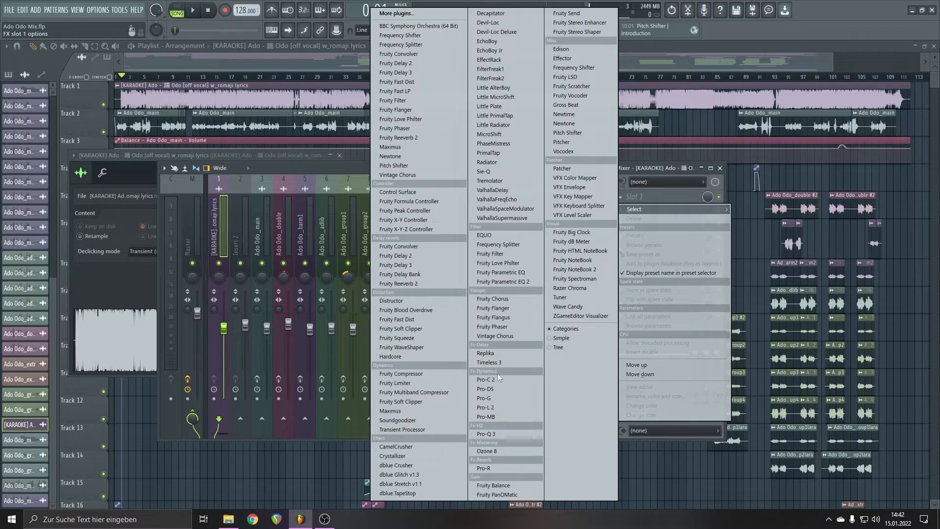
pyautogui.click(498, 433)
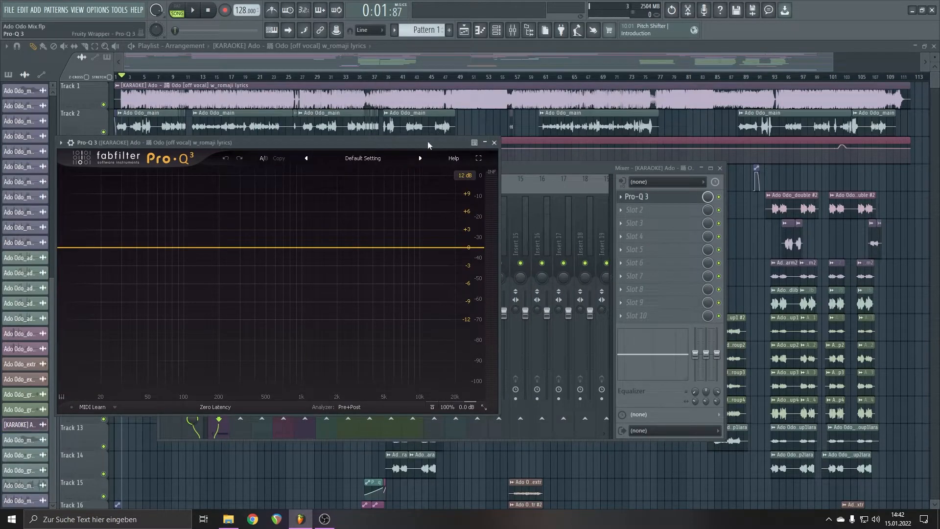
pyautogui.moveTo(427, 141); pyautogui.dragTo(537, 140)
pyautogui.moveTo(465, 246)
pyautogui.mouseDown()
pyautogui.moveTo(441, 266)
pyautogui.moveTo(456, 263)
pyautogui.moveTo(427, 261)
pyautogui.moveTo(511, 255)
pyautogui.moveTo(477, 256)
pyautogui.moveTo(473, 272)
pyautogui.moveTo(484, 255)
pyautogui.moveTo(479, 249)
pyautogui.moveTo(470, 260)
pyautogui.mouseUp()
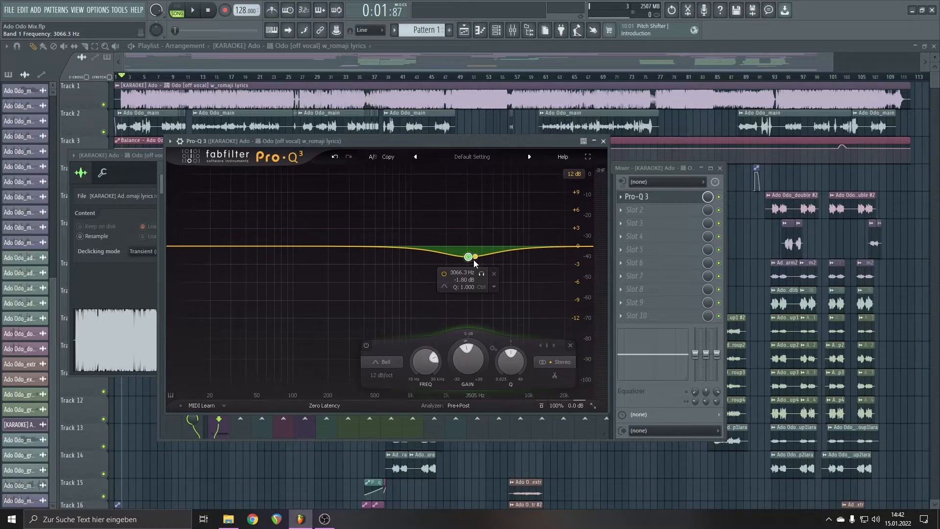
pyautogui.moveTo(470, 259); pyautogui.dragTo(475, 260)
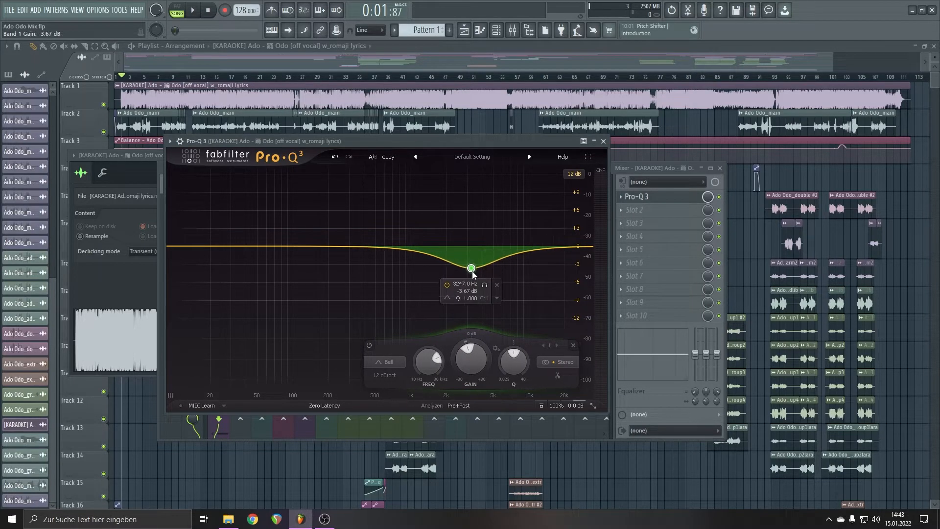
# Delete Pro-Q 3 from the karaoke mixer track and close the mixer and sample windows
pyautogui.click(620, 197)
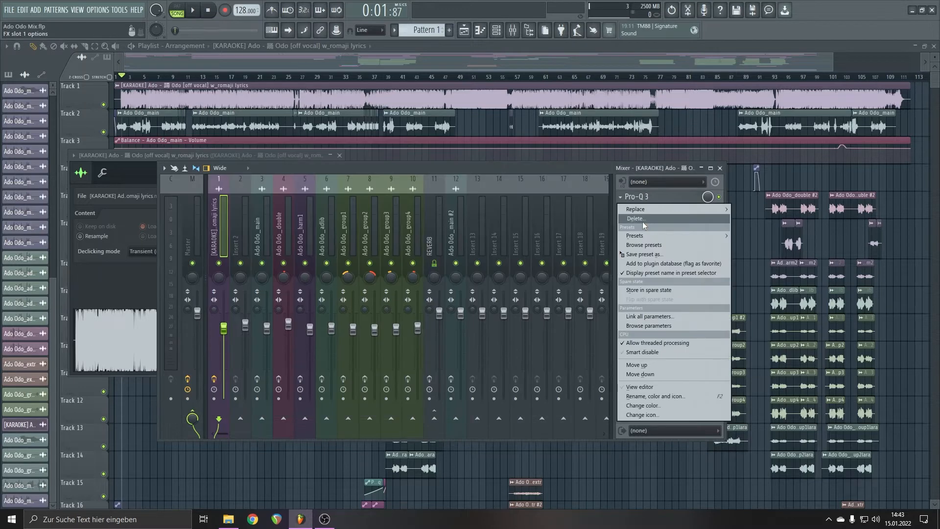
pyautogui.click(642, 218)
pyautogui.click(502, 291)
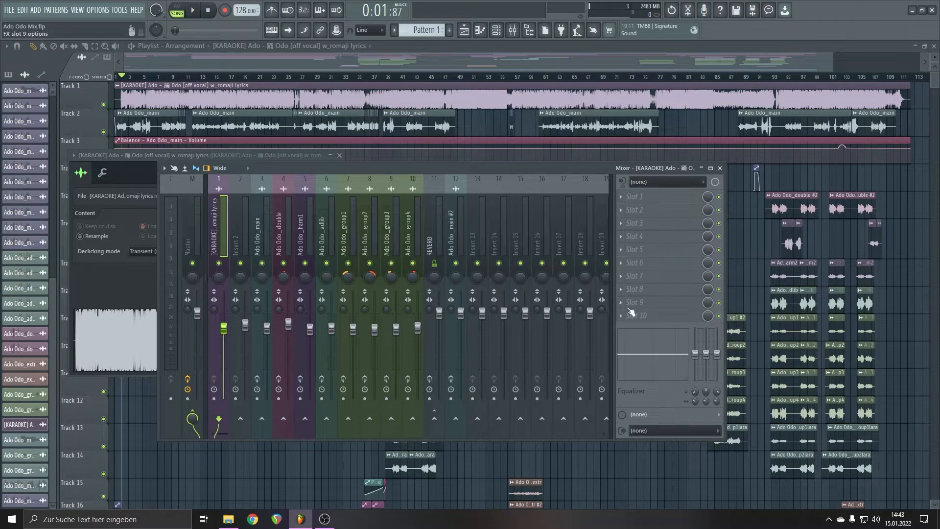
pyautogui.press('F12')
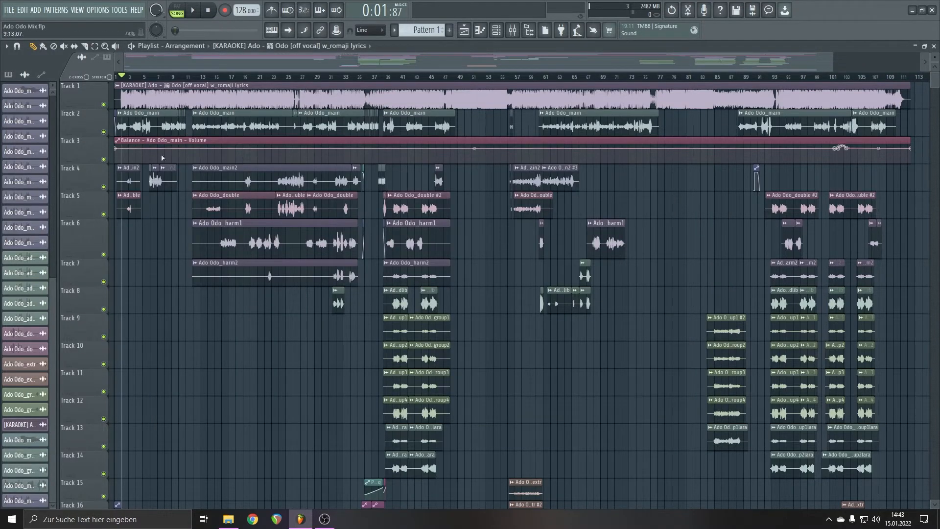
# Move the playhead to 0:00:46 and leave only Tracks 1 to 3 audible
pyautogui.scroll(5, 127, 295)
pyautogui.moveTo(205, 61); pyautogui.dragTo(188, 62)
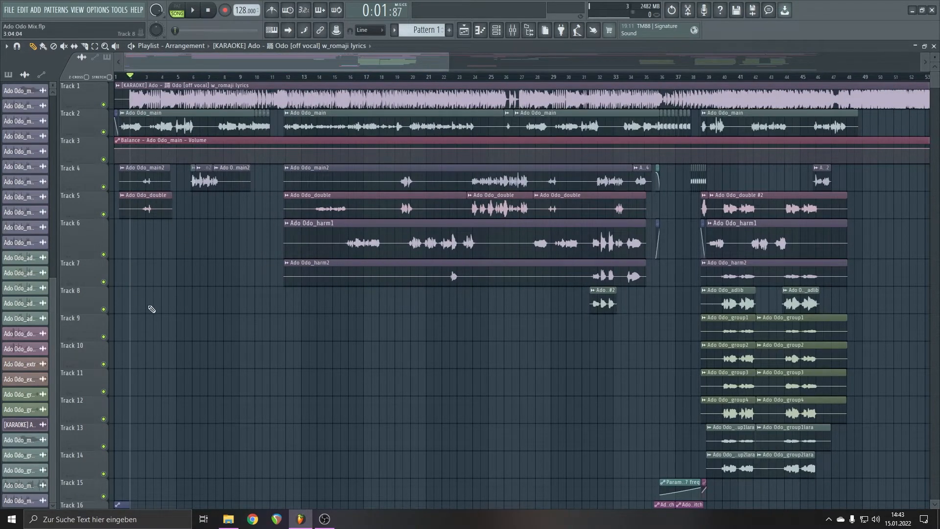
pyautogui.scroll(3, 151, 308)
pyautogui.click(127, 78)
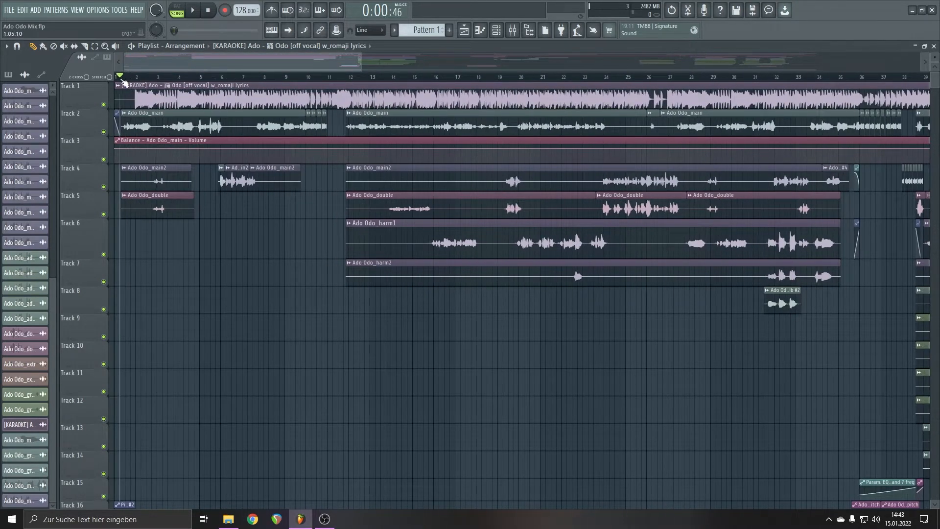
pyautogui.scroll(2, 132, 78)
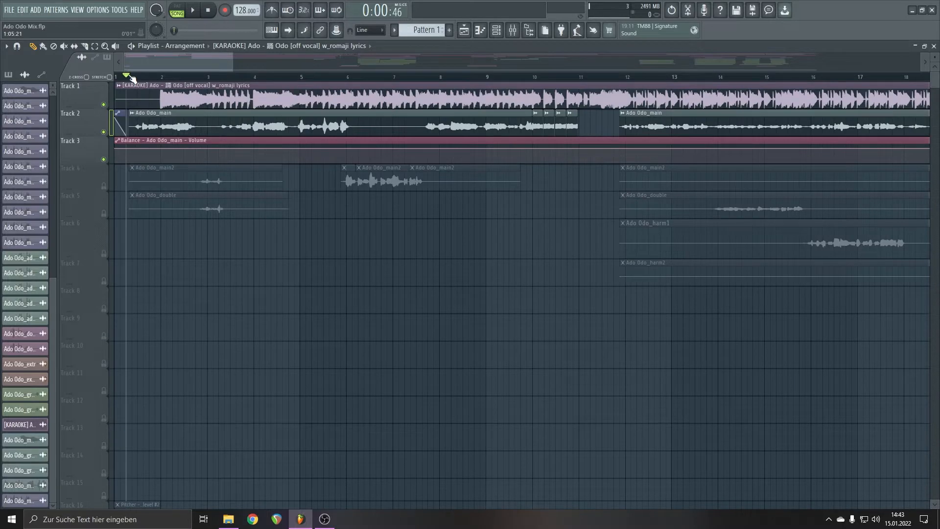
# Play the karaoke instrumental with the main vocal from 0:00:46 for a few bars and stop
pyautogui.click(512, 29)
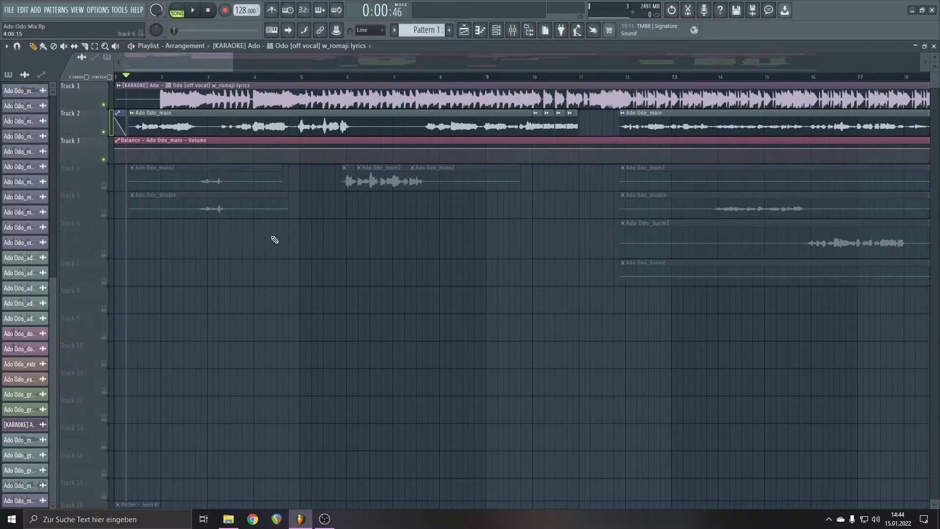
pyautogui.press('space')
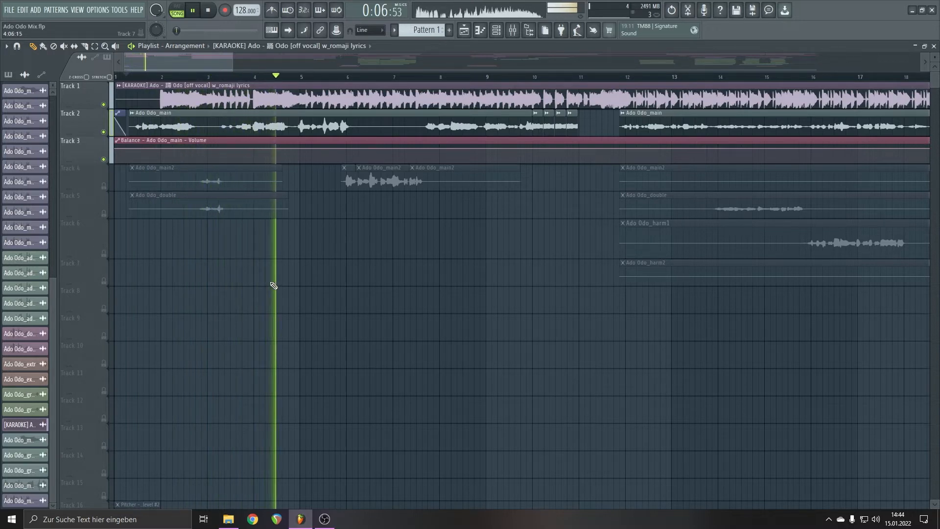
pyautogui.press('space')
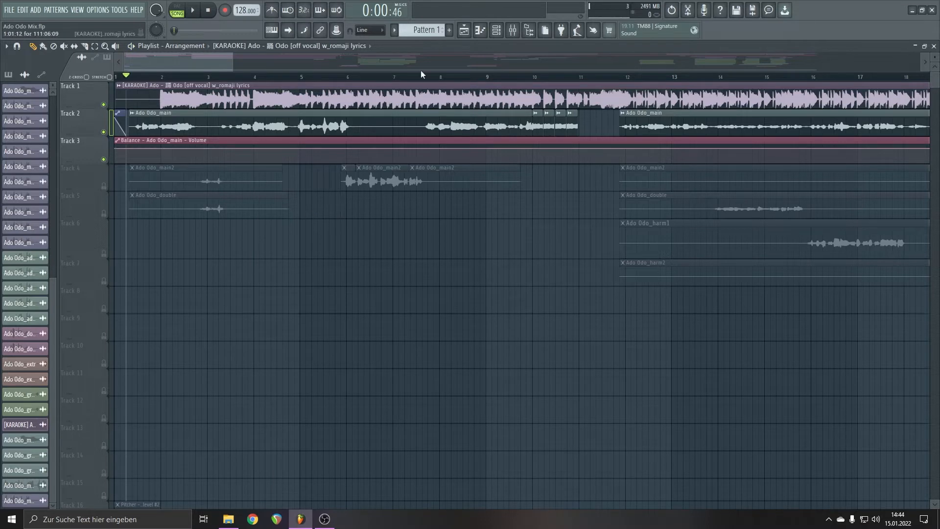
# Open FabFilter Pro-Q 3 on the Ado Odo_main mixer track and select its low-cut band
pyautogui.click(513, 30)
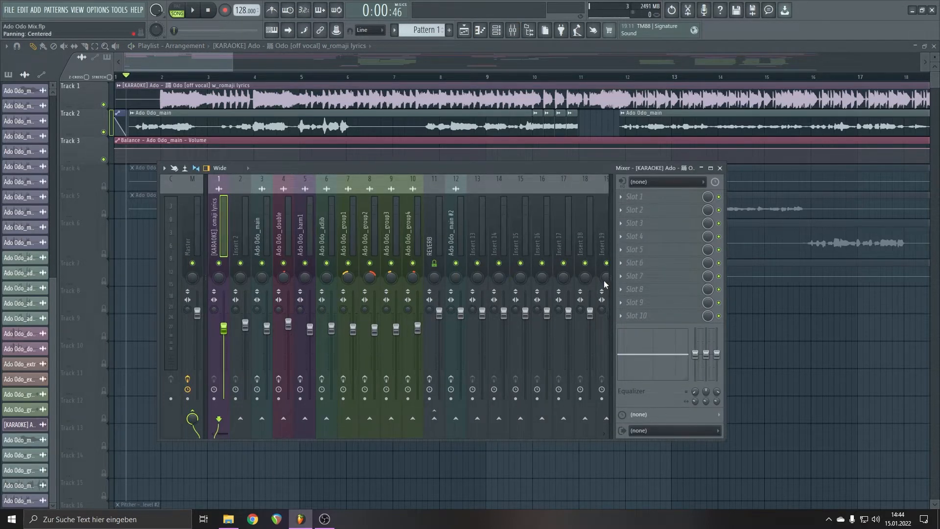
pyautogui.click(269, 230)
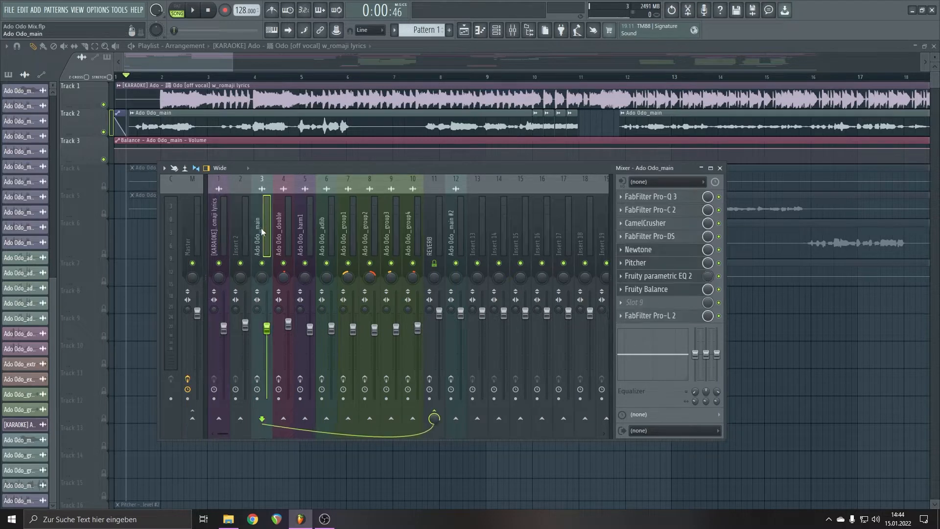
pyautogui.click(689, 200)
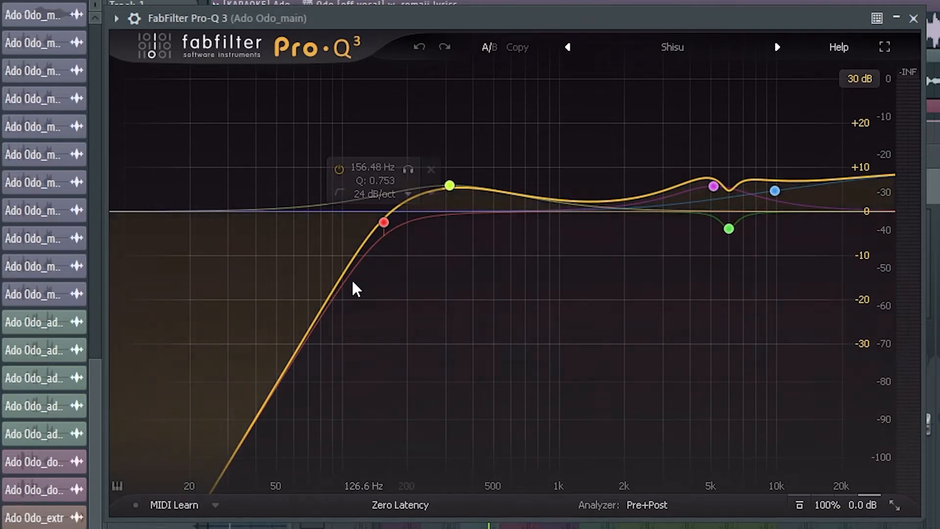
pyautogui.click(383, 223)
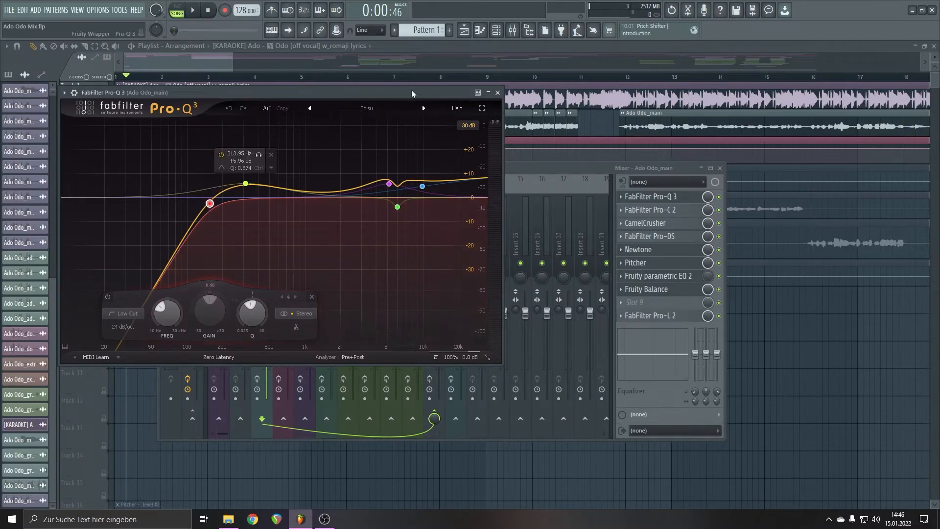
# Play the main vocal from 0:00:46 with only Pro-Q 3 enabled, and replay it with Pro-Q 3 bypassed
pyautogui.moveTo(411, 90); pyautogui.dragTo(478, 103)
pyautogui.press('space')
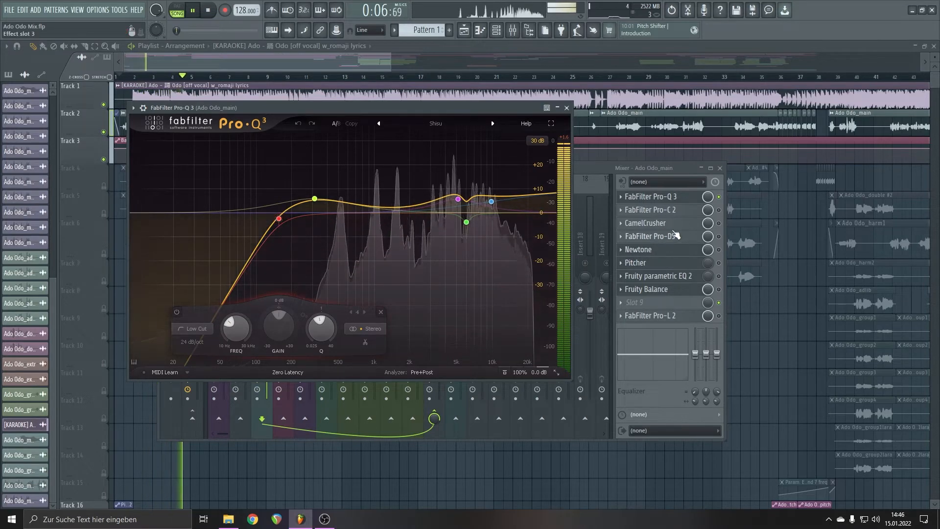
pyautogui.press('space')
pyautogui.click(719, 197)
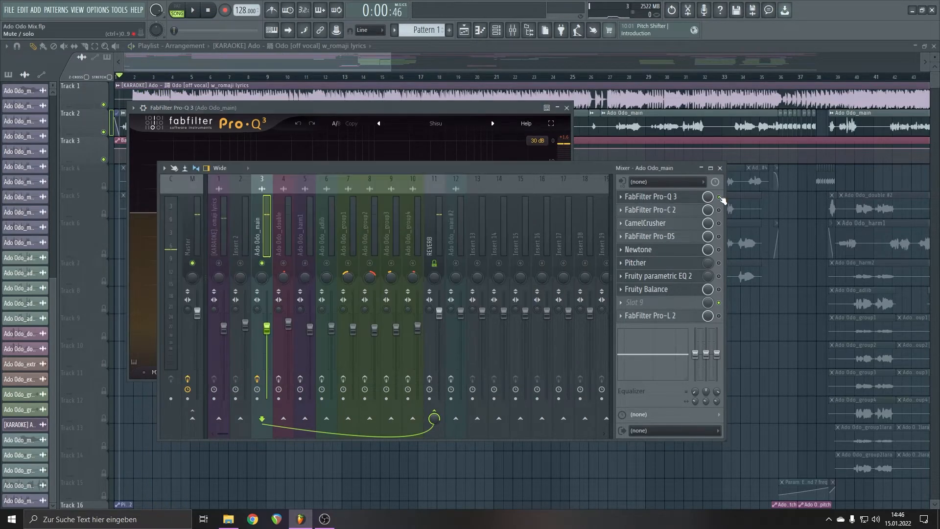
pyautogui.press('space')
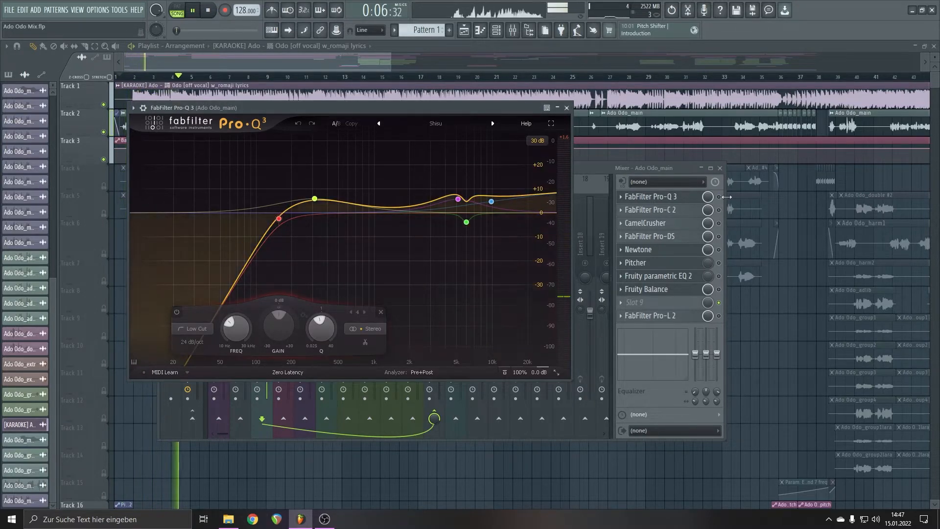
pyautogui.press('space')
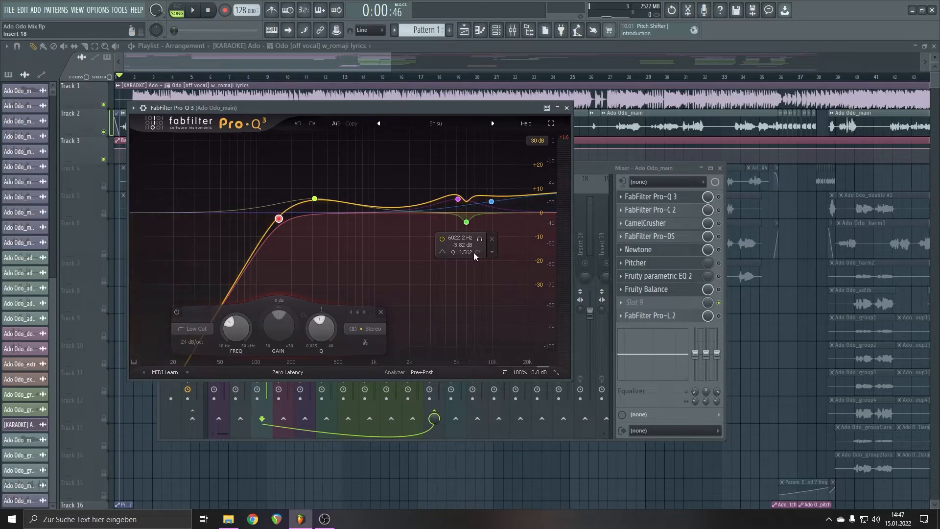
# Try boosting the main vocal's high-shelf band to +30 dB at about 9530 Hz, and undo the boost
pyautogui.click(491, 201)
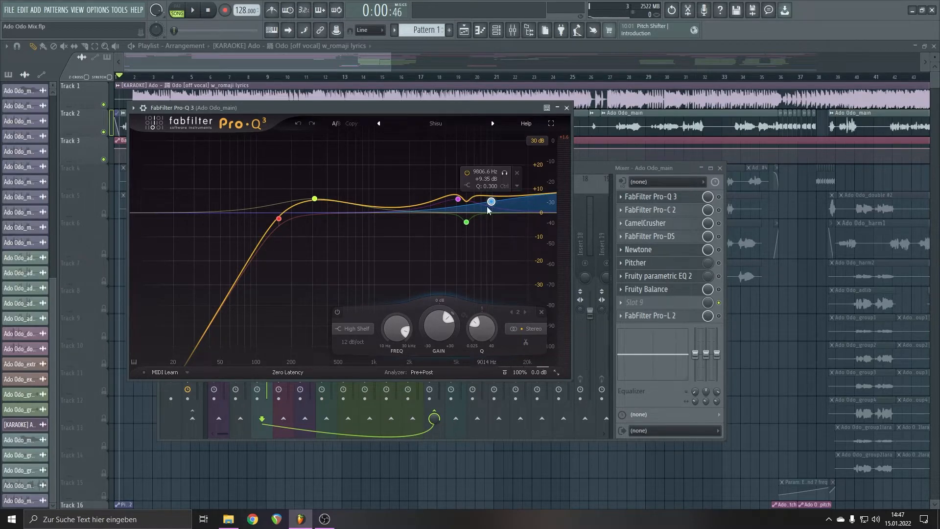
pyautogui.moveTo(490, 202); pyautogui.dragTo(485, 113)
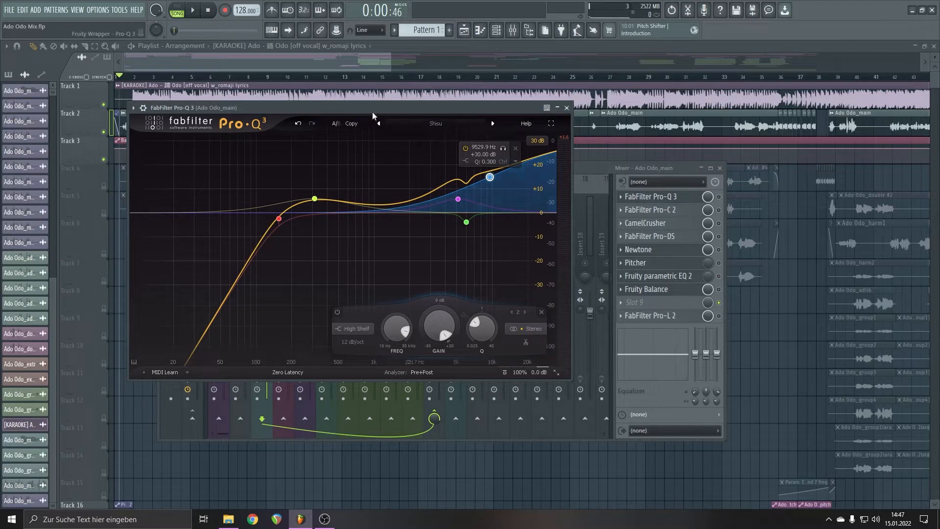
pyautogui.click(299, 124)
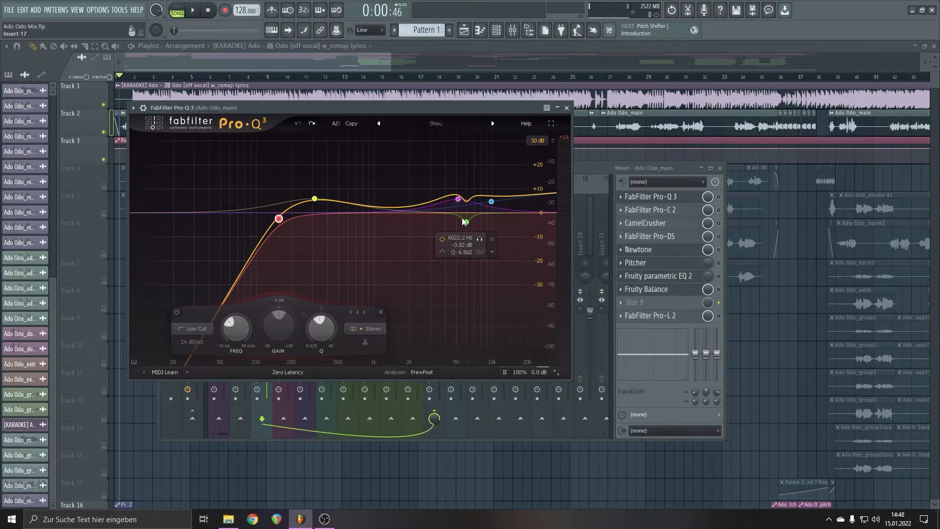
# Try a much deeper cut with the main vocal's narrow bell band near 6 kHz, and undo it
pyautogui.moveTo(466, 222); pyautogui.dragTo(468, 270)
pyautogui.click(298, 124)
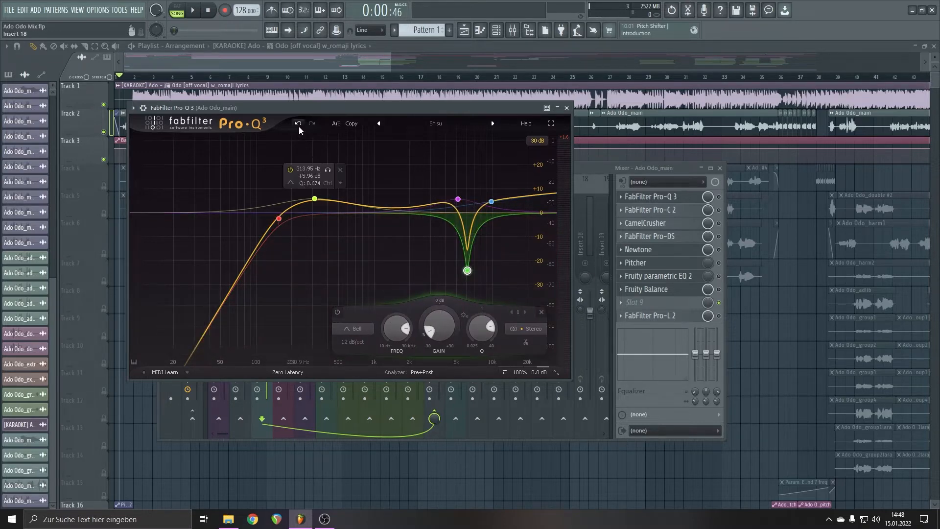
pyautogui.click(298, 124)
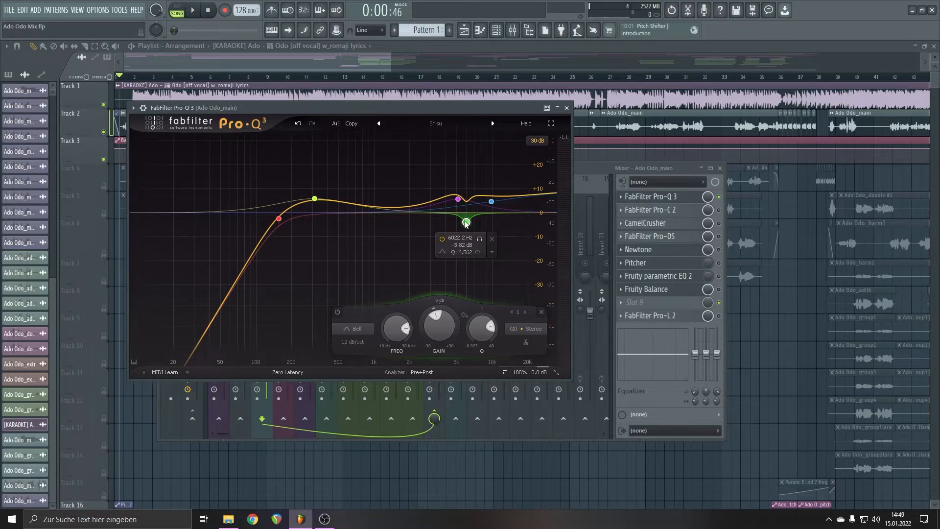
# Try turning the narrow bell band near 6 kHz into a strong boost, audition it on the main vocal, and undo it
pyautogui.moveTo(466, 224); pyautogui.dragTo(458, 173)
pyautogui.press('space')
pyautogui.press('space')
pyautogui.click(297, 124)
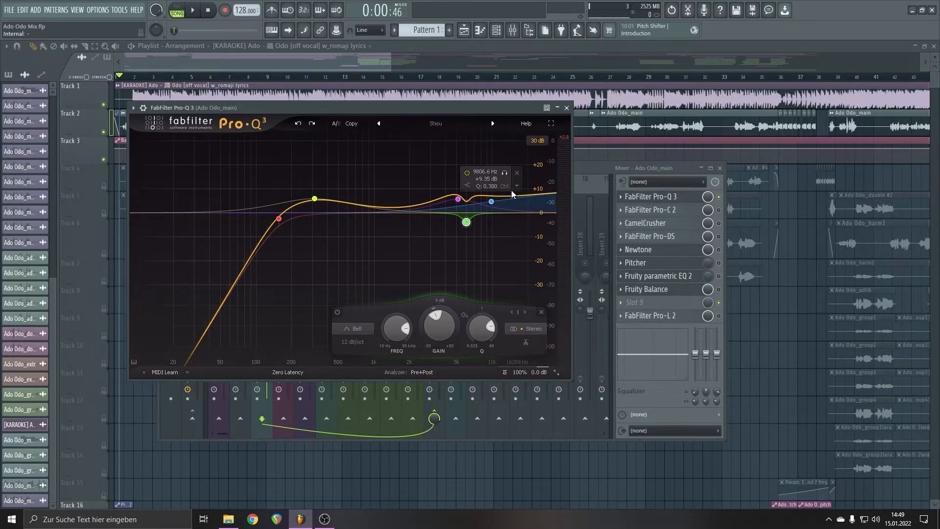
# Select the main vocal's Pro-Q 3 bell band near 314 Hz for inspection, and close the equalizer
pyautogui.click(314, 200)
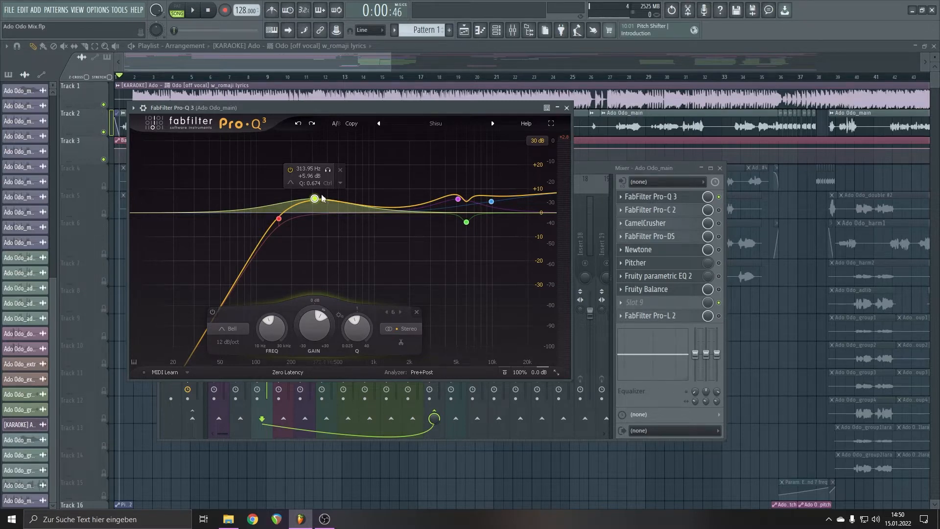
pyautogui.click(566, 108)
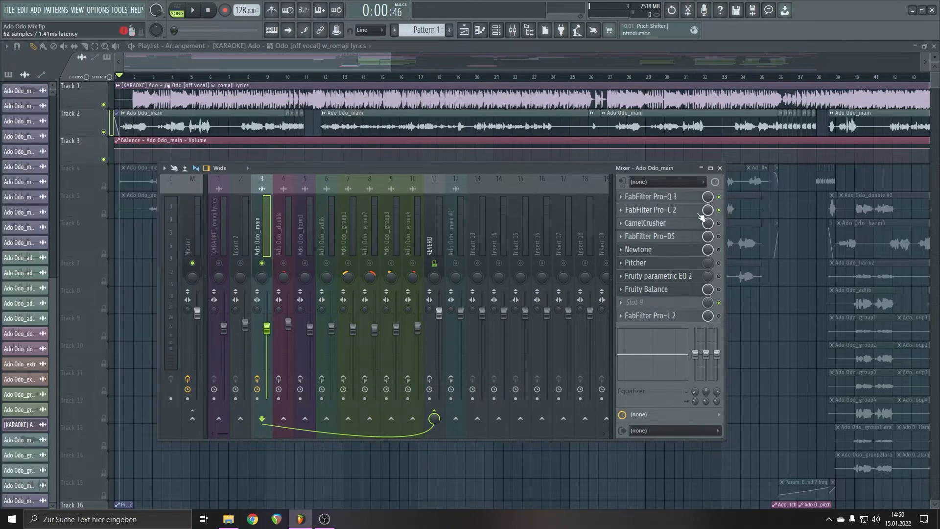
# Open the main vocal's Pro-C 2 compressor and examine its threshold, ratio and output gain settings
pyautogui.click(697, 210)
pyautogui.moveTo(253, 101); pyautogui.dragTo(414, 98)
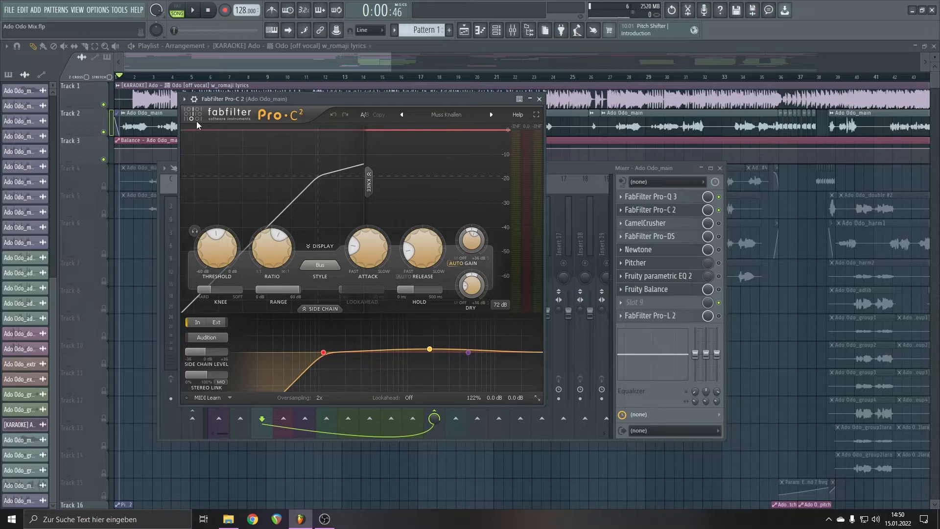
pyautogui.moveTo(392, 98); pyautogui.dragTo(415, 105)
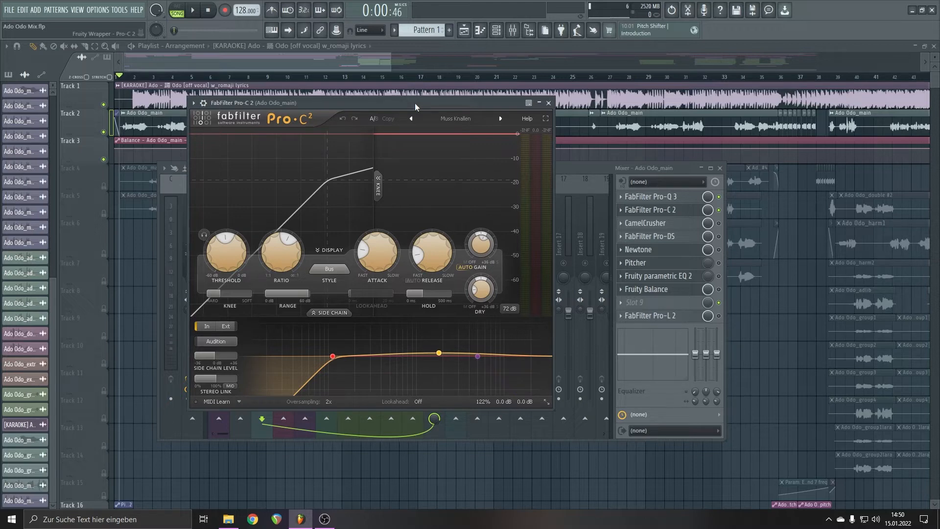
pyautogui.moveTo(415, 103); pyautogui.dragTo(451, 129)
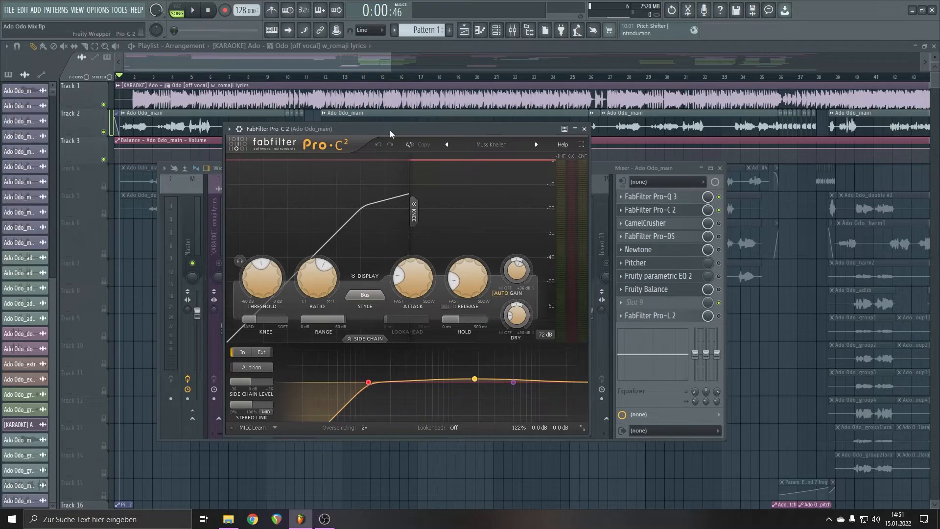
pyautogui.moveTo(389, 130); pyautogui.dragTo(377, 128)
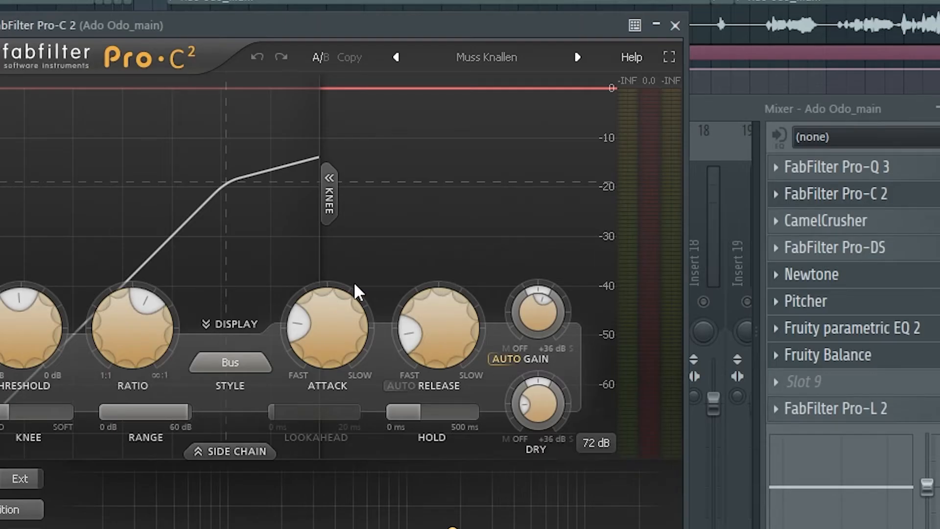
pyautogui.moveTo(20, 297)
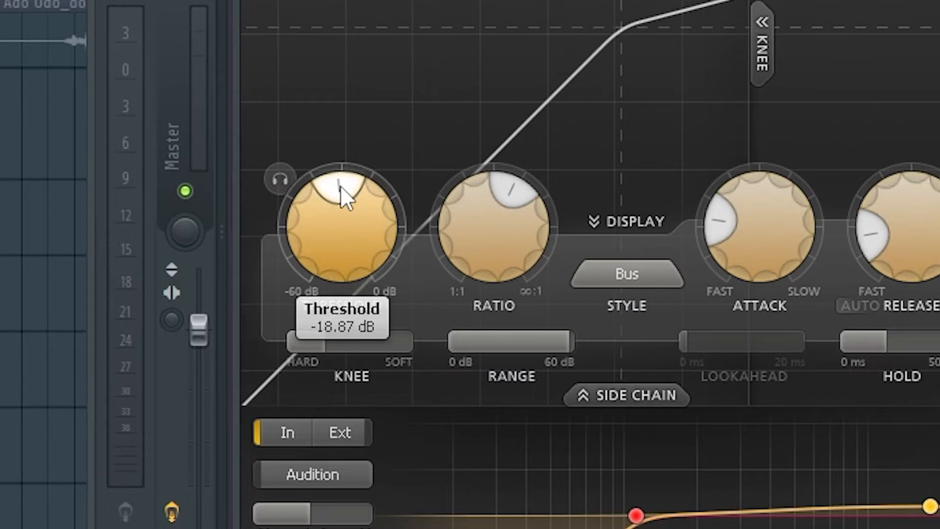
pyautogui.moveTo(501, 236)
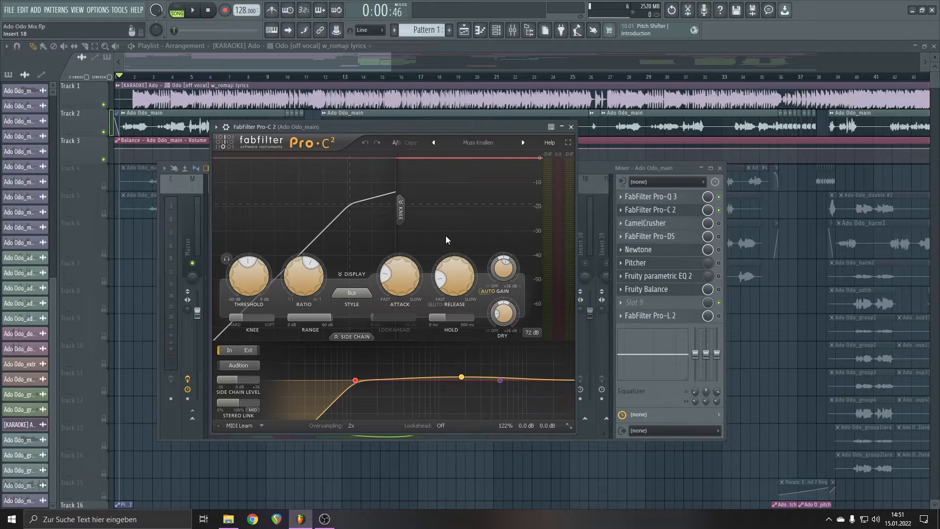
pyautogui.moveTo(502, 272)
pyautogui.moveTo(506, 273)
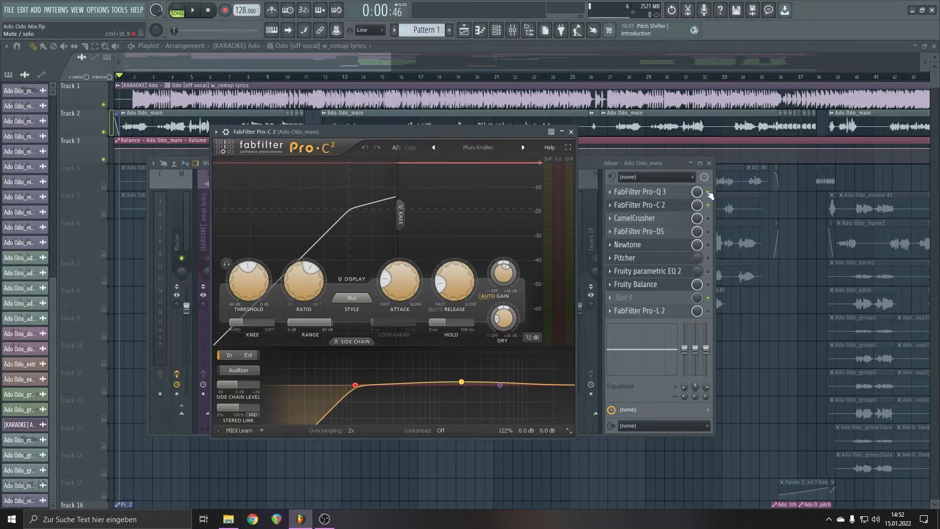
# Play the main vocal from 0:00:46 with Pro-C 2 bypassed, and audition another section for comparison with the compressor enabled
pyautogui.click(708, 206)
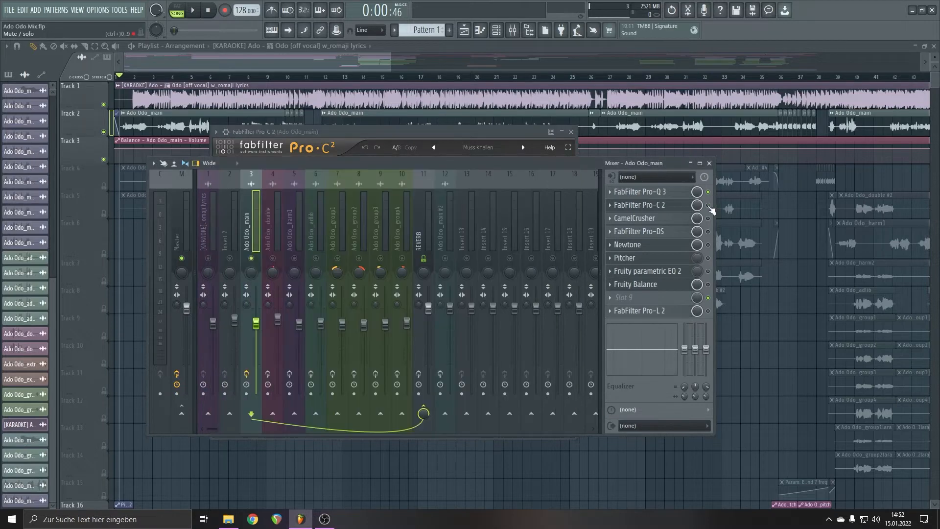
pyautogui.press('space')
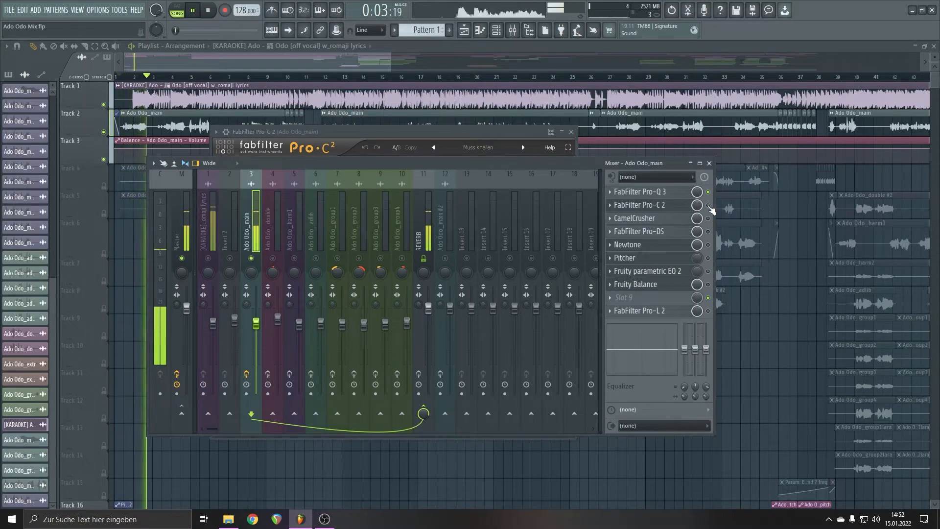
pyautogui.press('space')
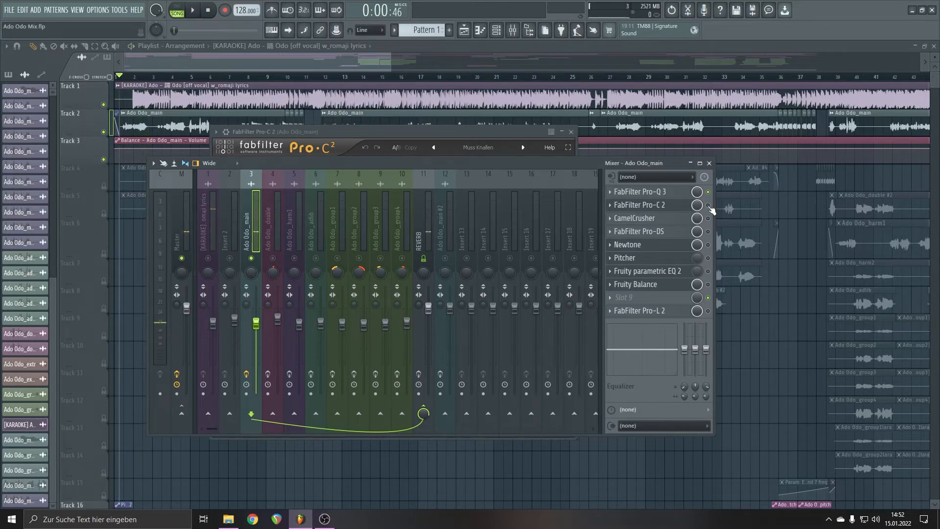
pyautogui.press('space')
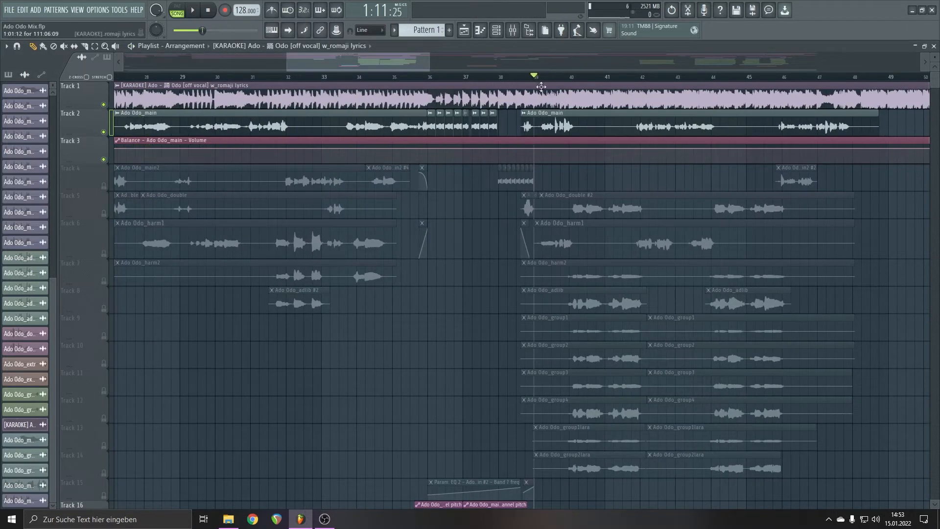
pyautogui.press('space')
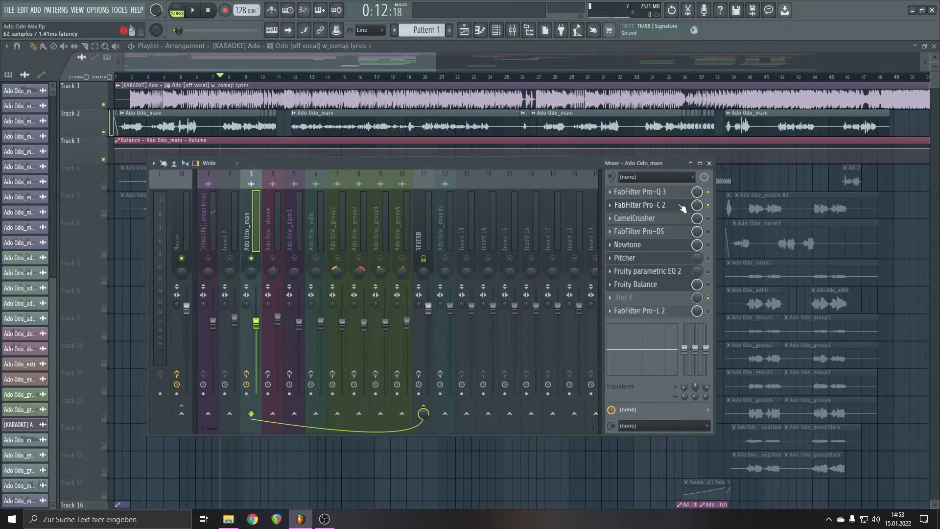
# Reopen Pro-C 2 for another look, and enable CamelCrusher on the main vocal
pyautogui.click(658, 206)
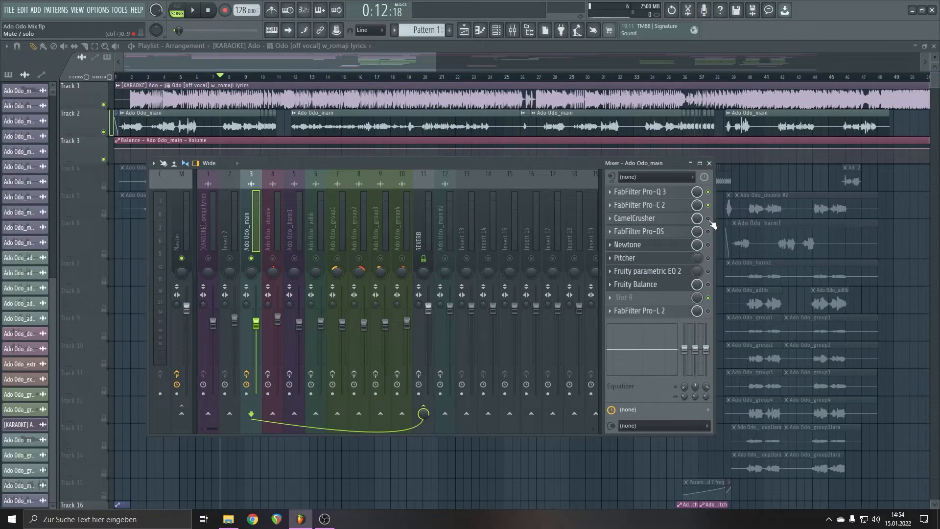
pyautogui.click(708, 219)
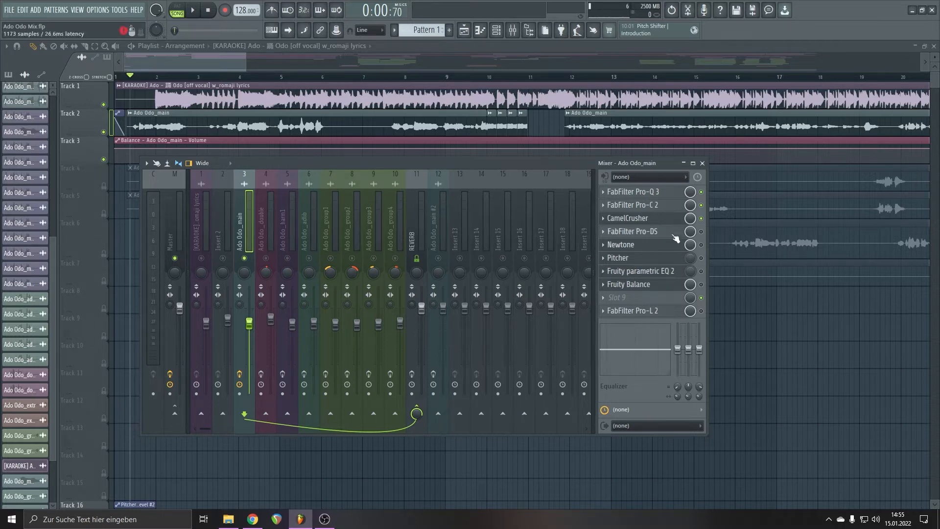
# Open the main vocal's Pro-DS, check Pro-Q 3's high-shelf band near 9.8 kHz against it, and return to the de-esser
pyautogui.click(656, 232)
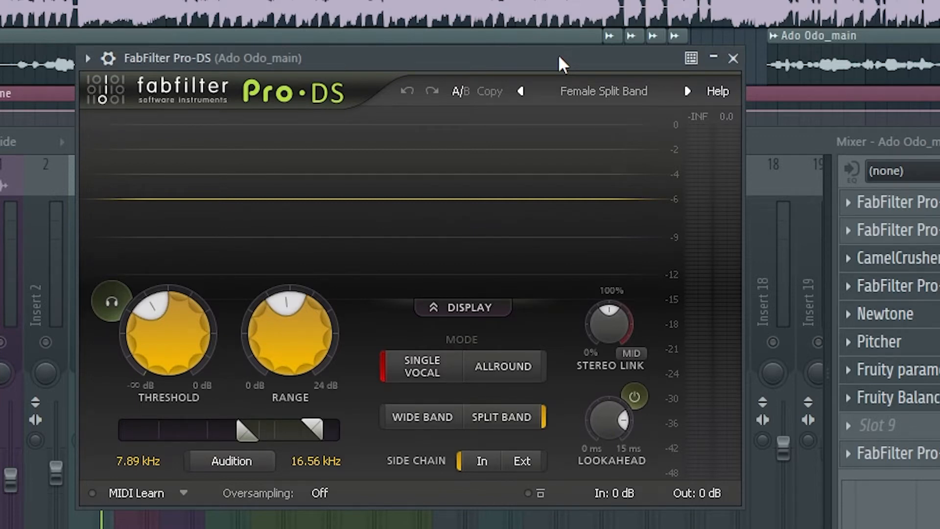
pyautogui.click(881, 202)
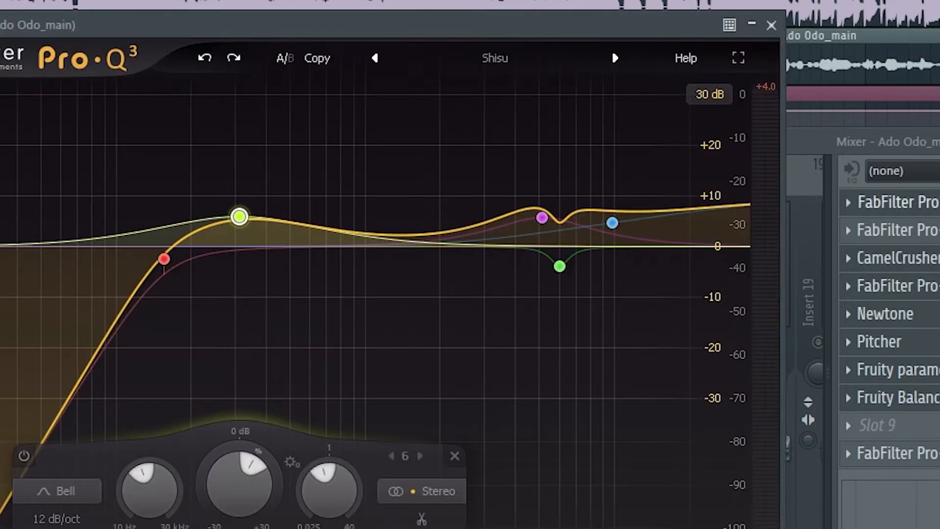
pyautogui.moveTo(613, 225)
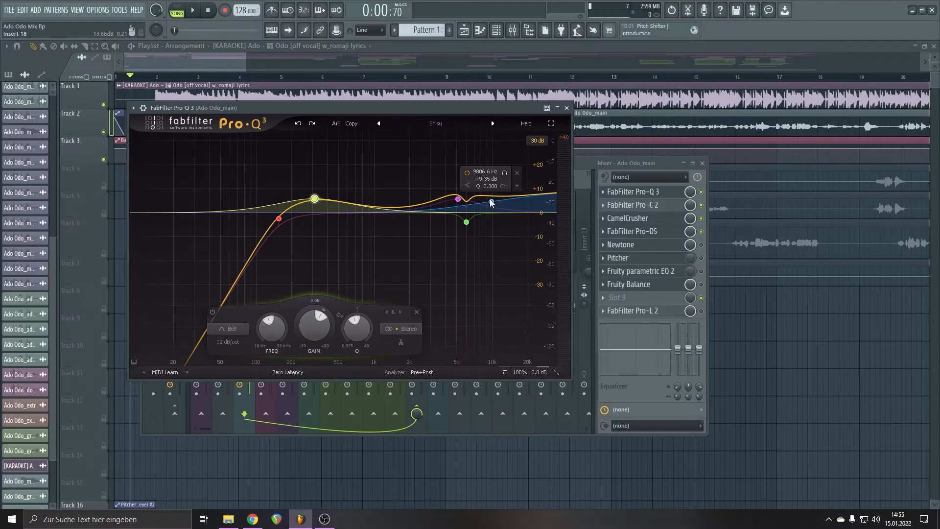
pyautogui.click(612, 223)
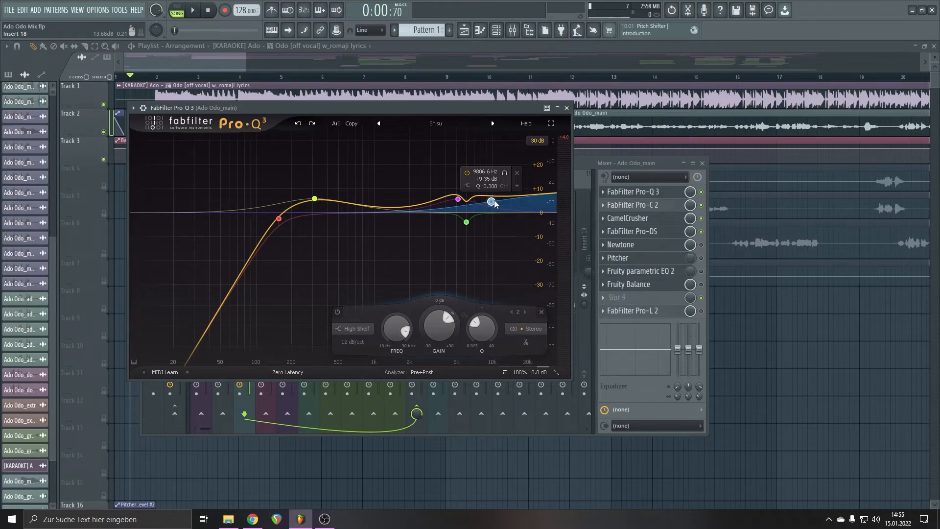
pyautogui.click(558, 108)
pyautogui.click(648, 231)
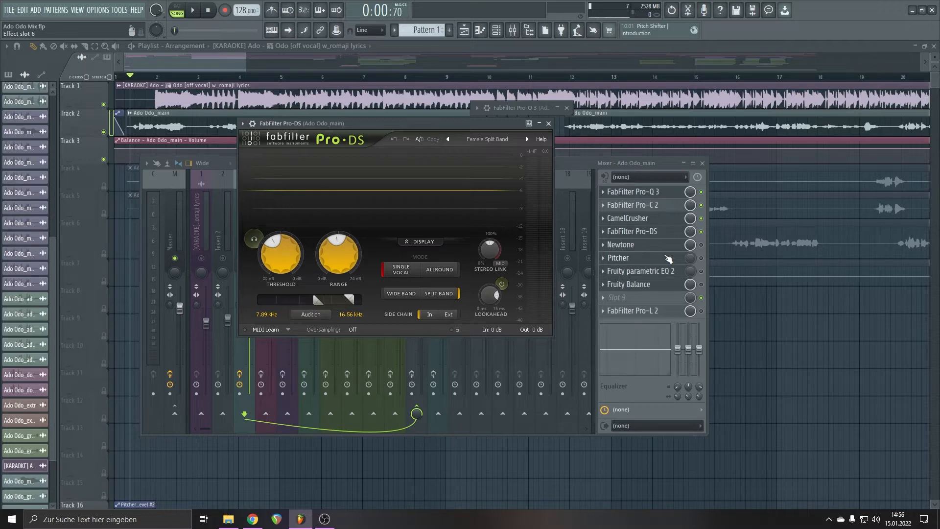
# Save the project, and inspect the Range setting of the main vocal's Pro-DS
pyautogui.hotkey('ctrl', 's')
pyautogui.moveTo(351, 122); pyautogui.dragTo(363, 121)
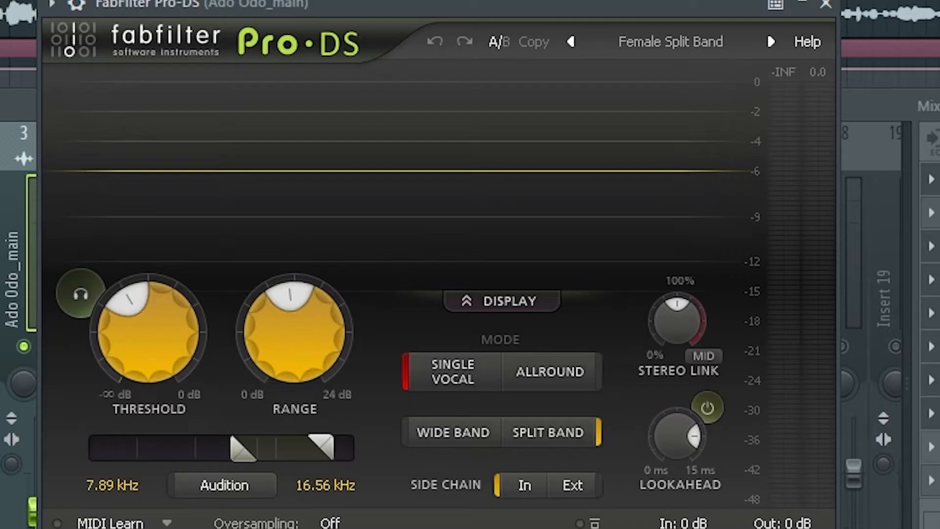
pyautogui.moveTo(357, 247)
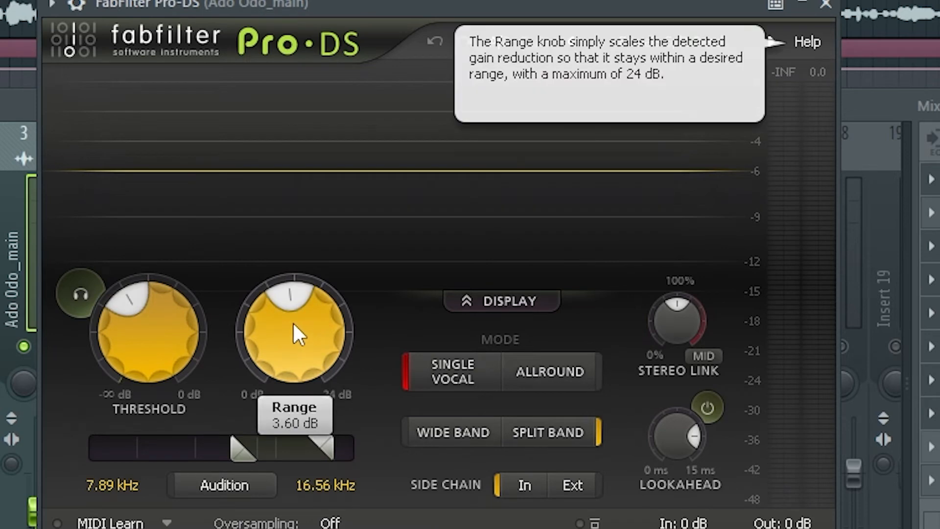
# Try turning Pro-DS's Range up near its maximum while playing the main vocal, undo the change, and close the de-esser
pyautogui.press('space')
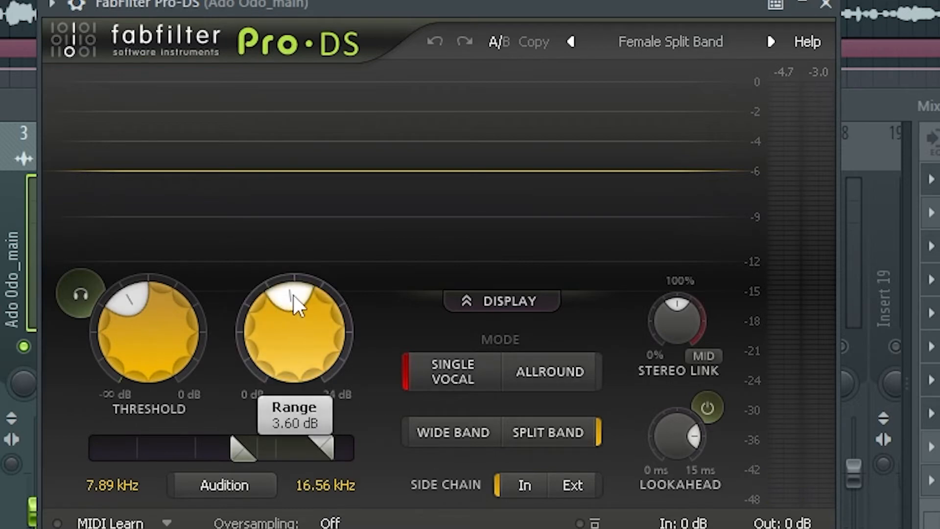
pyautogui.moveTo(294, 293); pyautogui.dragTo(336, 363)
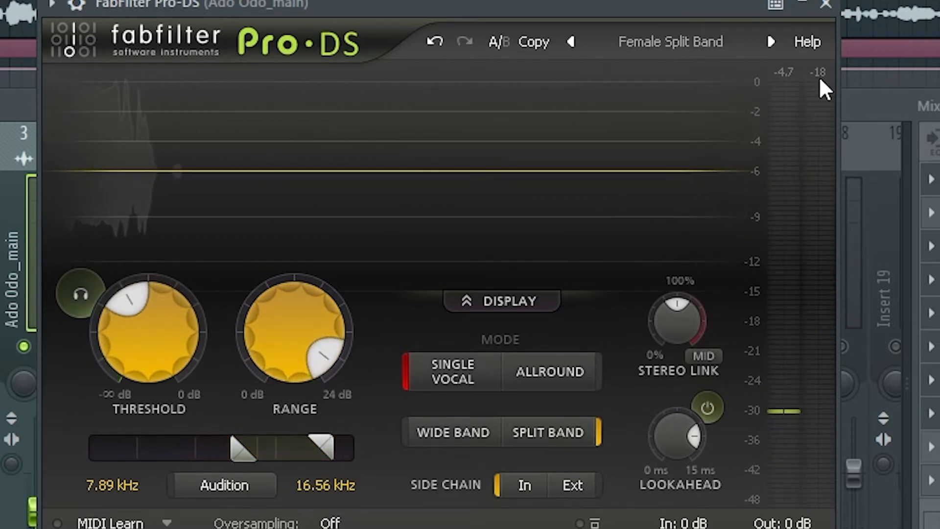
pyautogui.click(434, 40)
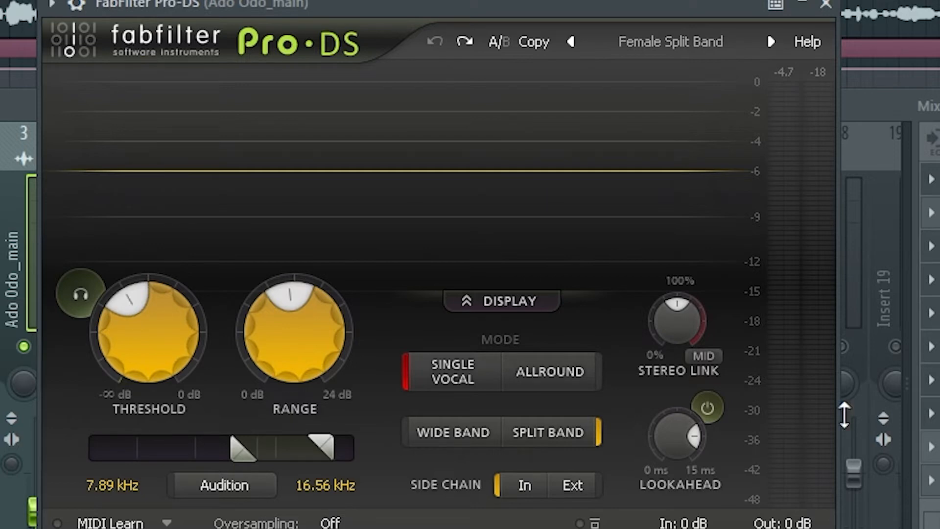
pyautogui.moveTo(403, 12); pyautogui.dragTo(422, 74)
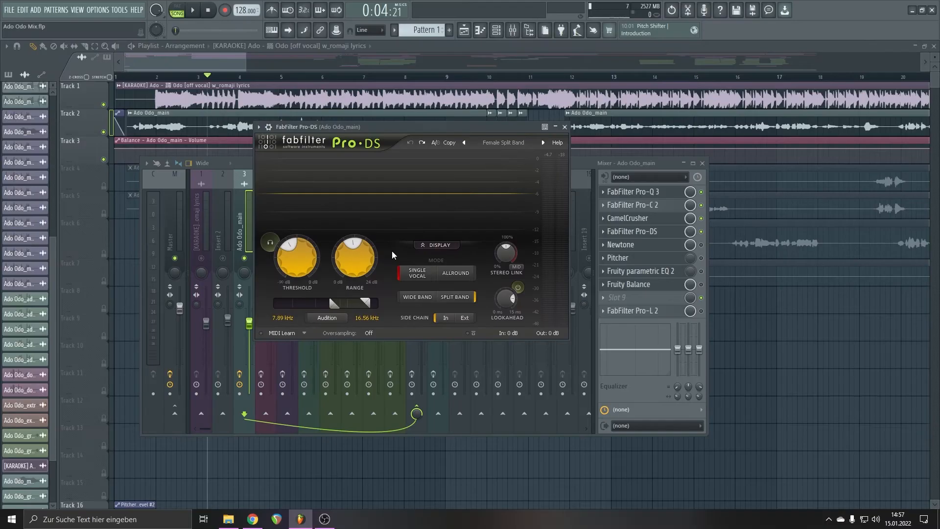
pyautogui.moveTo(332, 370)
pyautogui.click(564, 127)
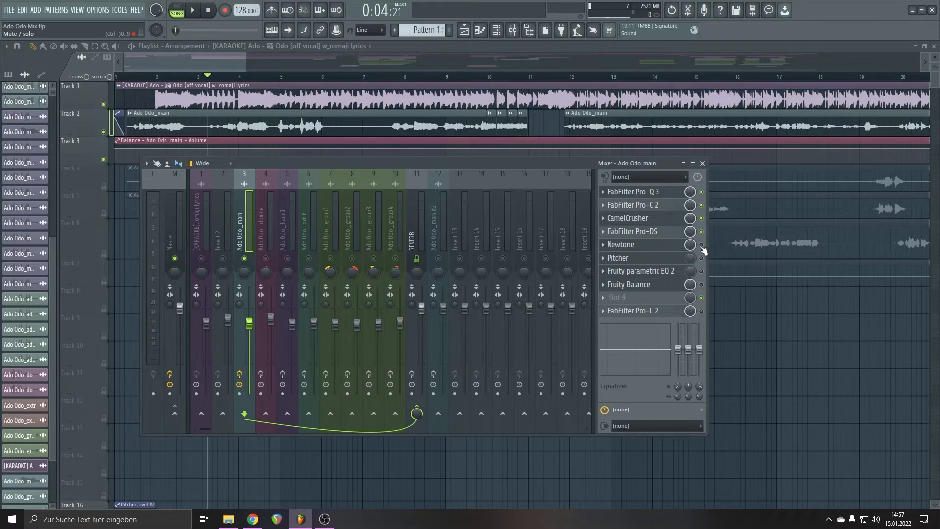
# Open Newtone on the main vocal and examine the note blocks and pitch curve of Ado Odo_main2 - Part_1.wav
pyautogui.click(663, 249)
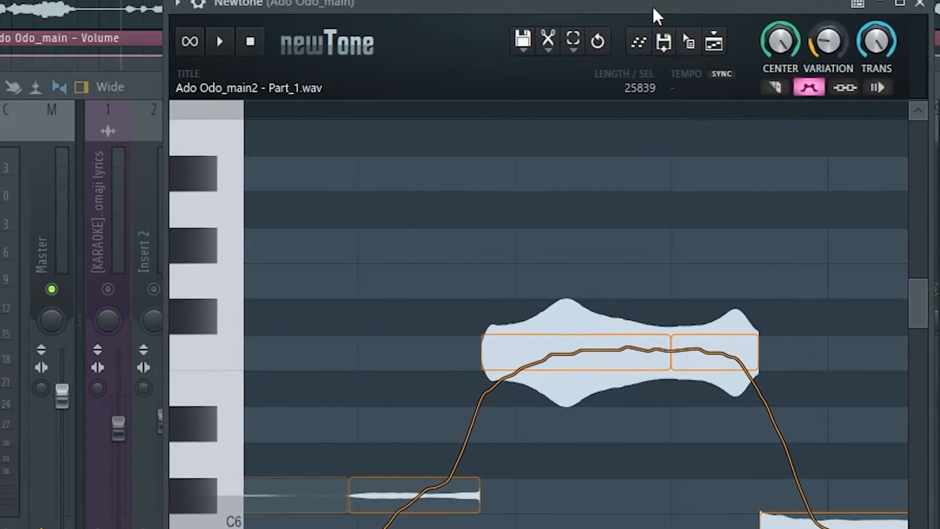
pyautogui.moveTo(652, 5); pyautogui.dragTo(520, 1)
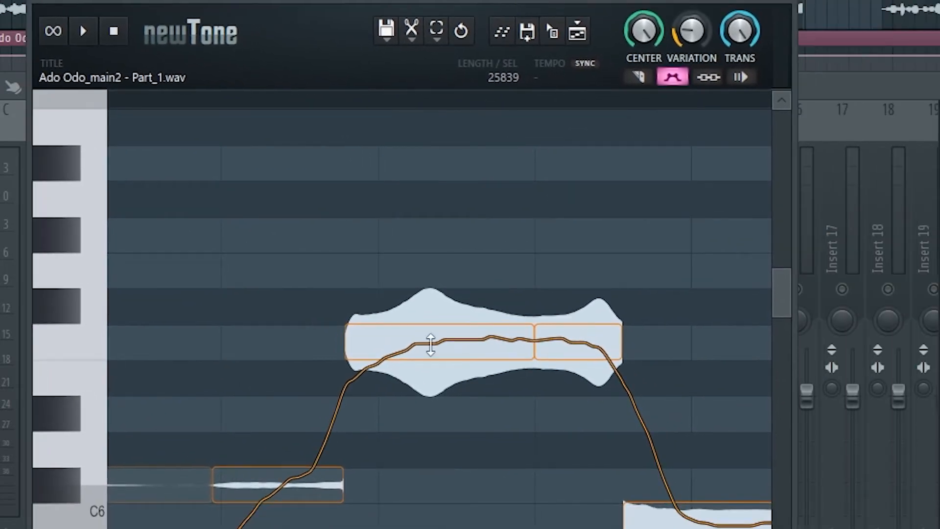
pyautogui.hscroll(3, 440, 318)
pyautogui.hscroll(-4, 439, 318)
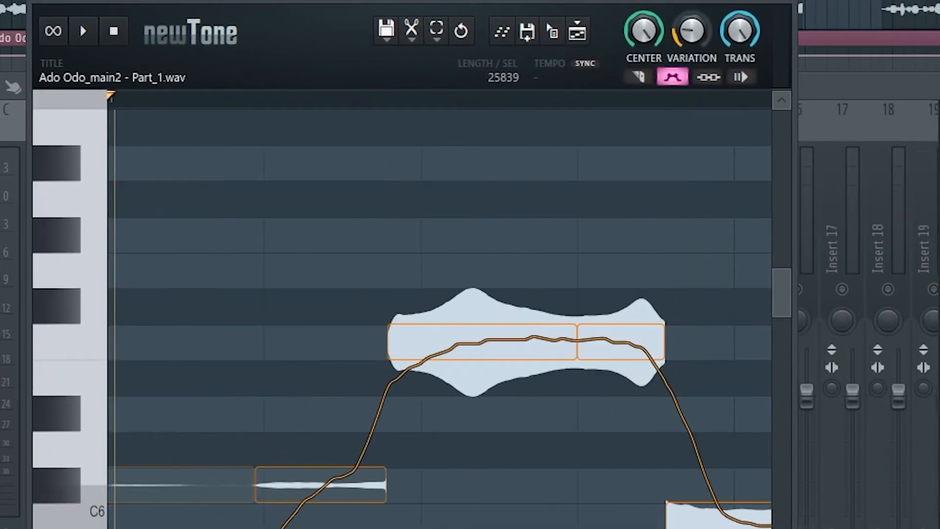
pyautogui.hscroll(1, 439, 318)
pyautogui.hscroll(-1, 439, 319)
pyautogui.scroll(-4, 439, 318)
pyautogui.scroll(1, 439, 318)
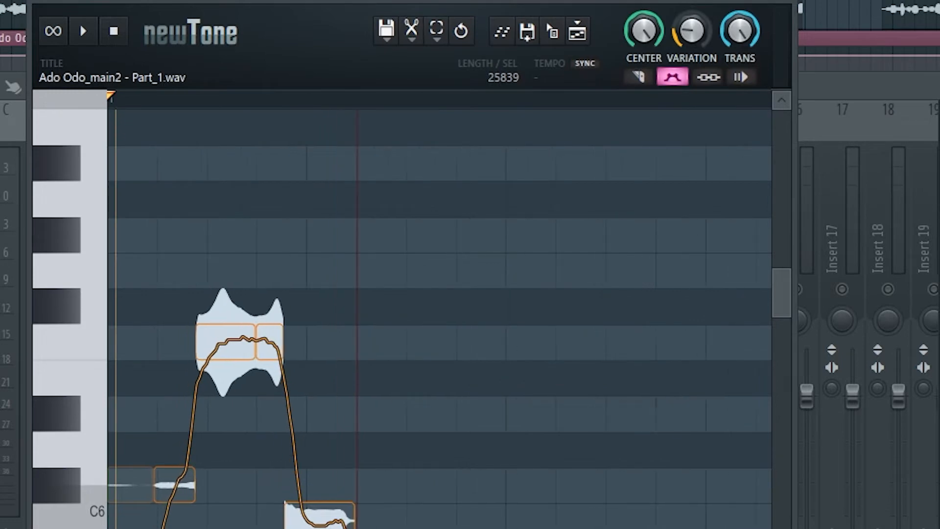
pyautogui.scroll(2, 439, 318)
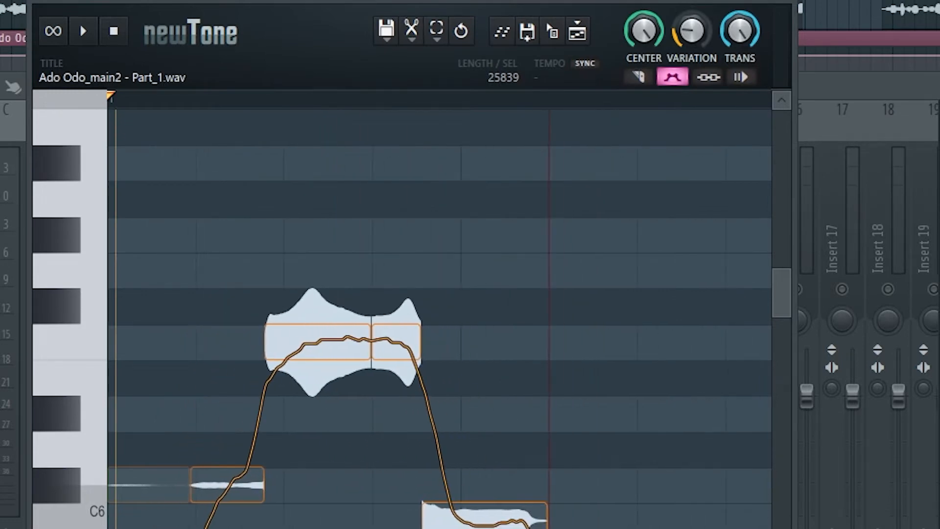
pyautogui.hscroll(1, 439, 318)
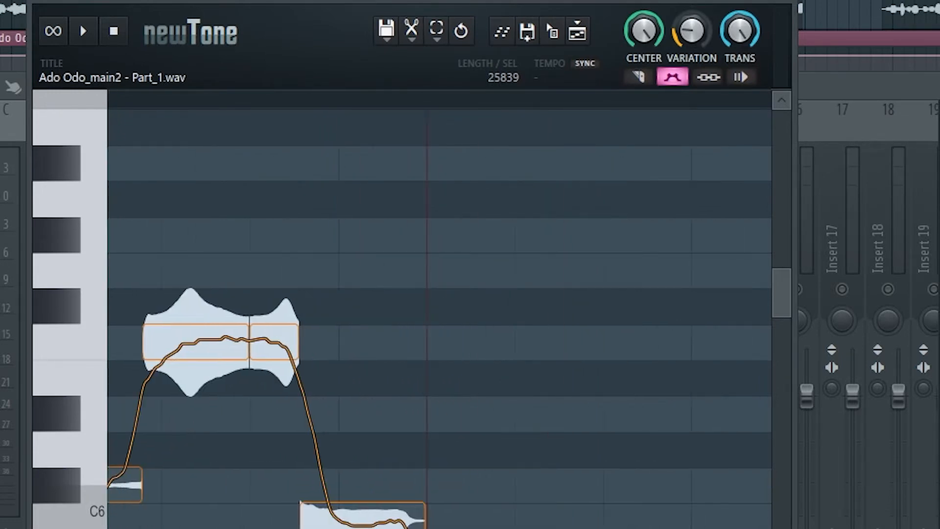
pyautogui.hscroll(-1, 439, 318)
pyautogui.scroll(-4, 439, 318)
pyautogui.scroll(5, 439, 318)
pyautogui.scroll(-2, 439, 318)
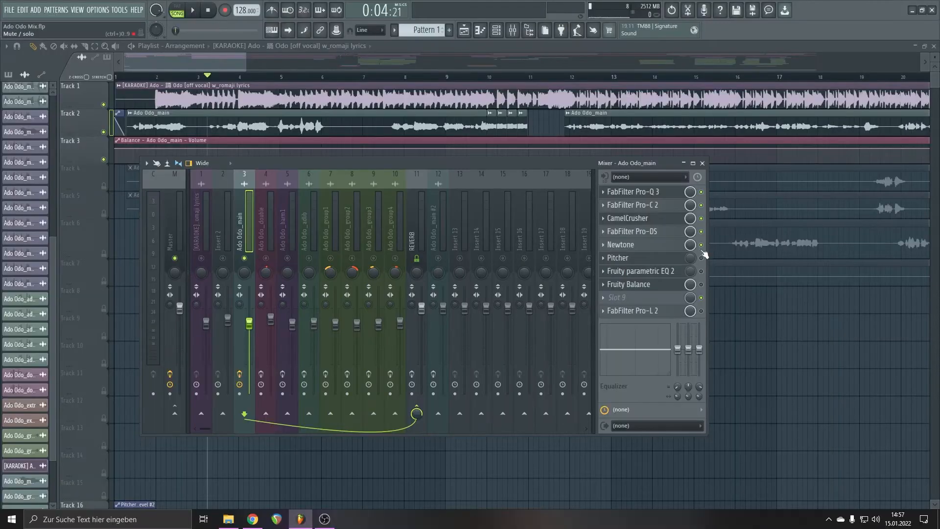
# Open the main vocal's Pitcher to inspect its settings, and find its mix-level automation clip on playlist Track 16
pyautogui.click(651, 259)
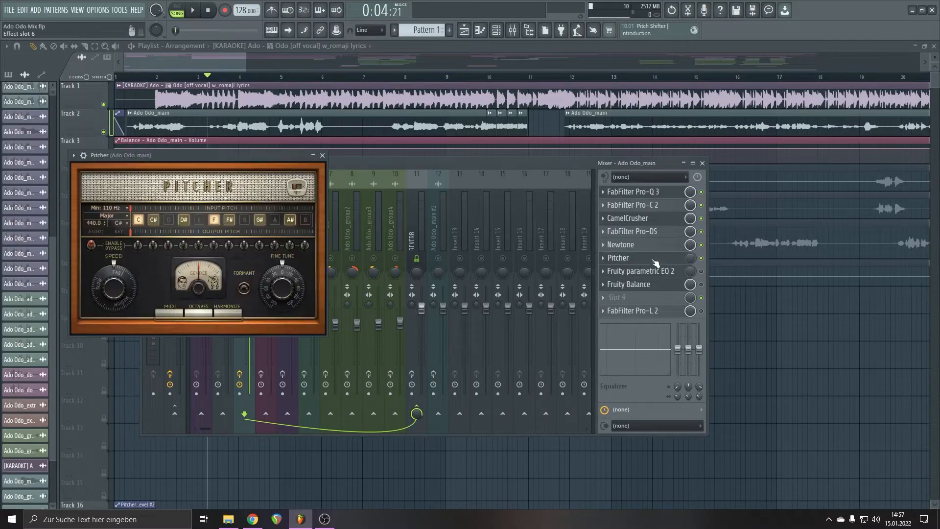
pyautogui.moveTo(211, 156); pyautogui.dragTo(252, 141)
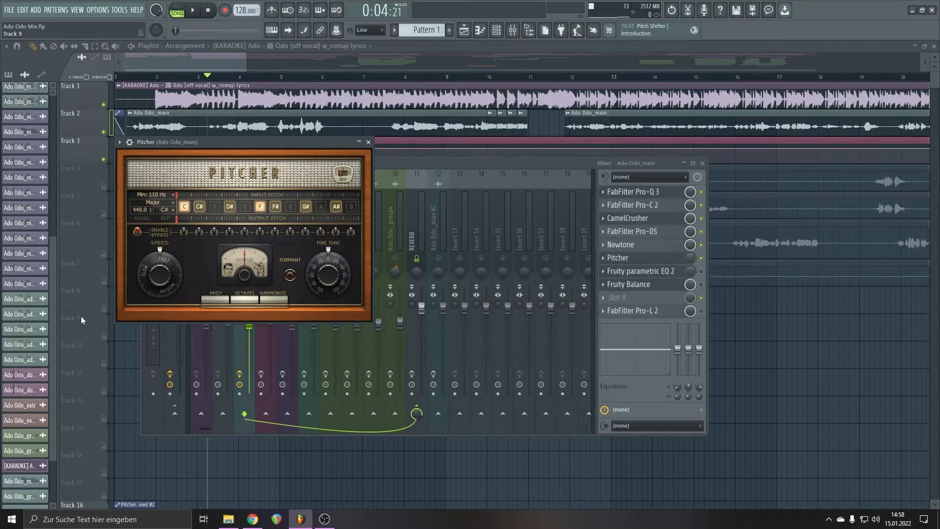
pyautogui.press('F12')
pyautogui.scroll(-5, 86, 372)
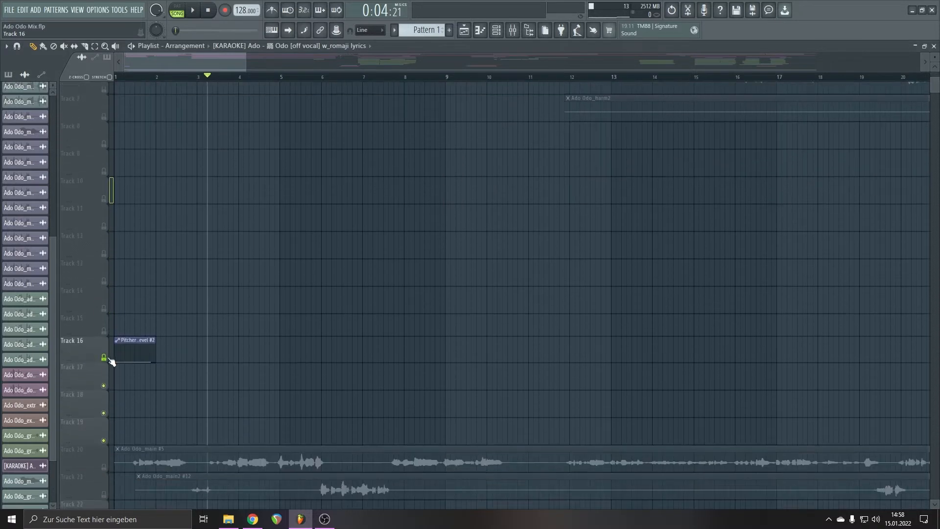
# Audition the main vocal from about bar 3 with Track 16's Pitcher automation muted, and return to the upper playlist tracks
pyautogui.press('space')
pyautogui.scroll(5, 110, 362)
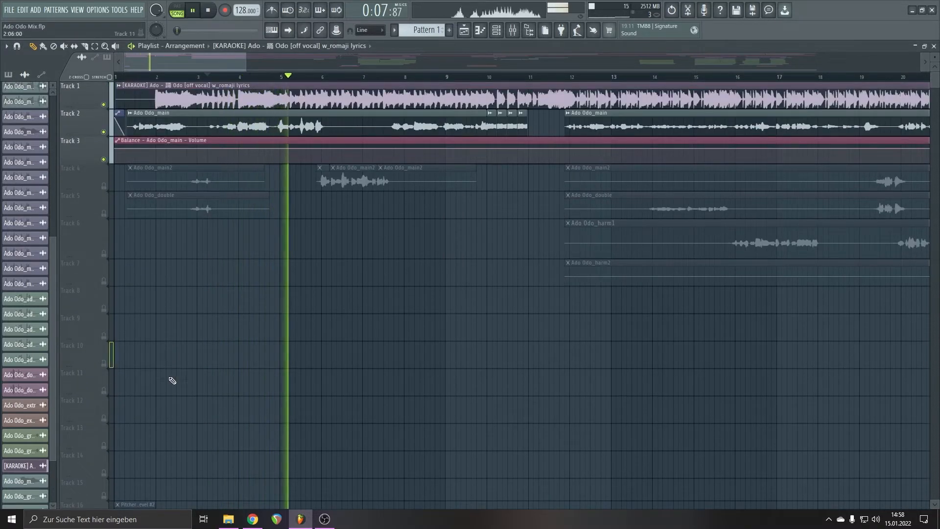
pyautogui.press('space')
pyautogui.scroll(-5, 98, 419)
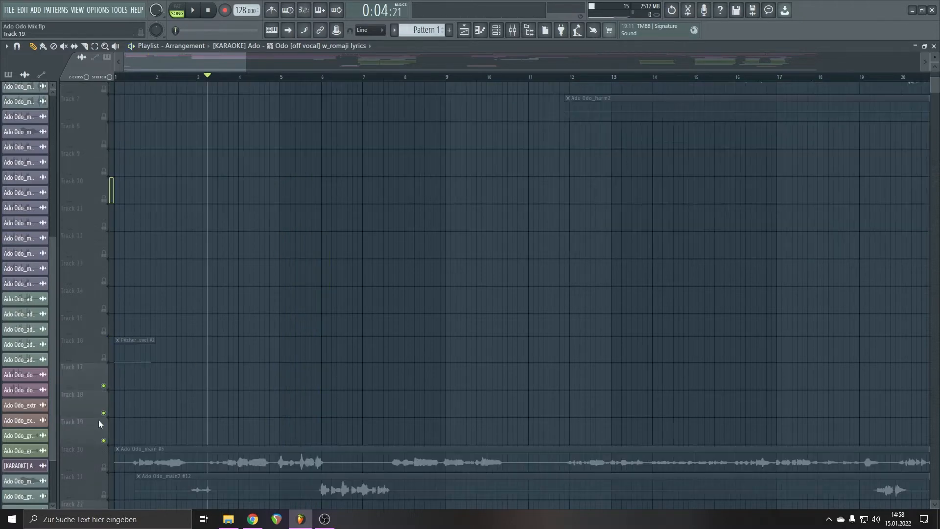
pyautogui.scroll(1, 100, 366)
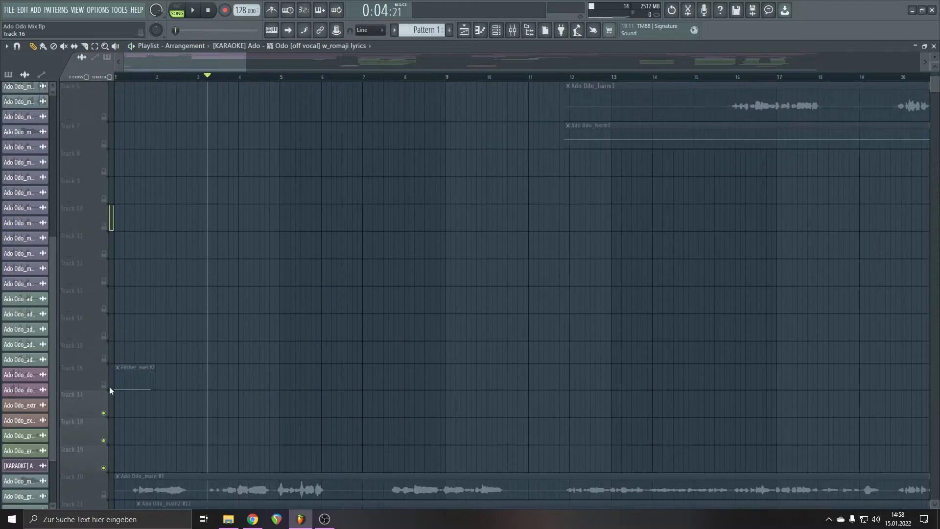
pyautogui.scroll(5, 198, 429)
# Move playback to about bar 88, enable Track 4, and audition the passage with the Pitcher mix-level automation
pyautogui.scroll(-6, 199, 429)
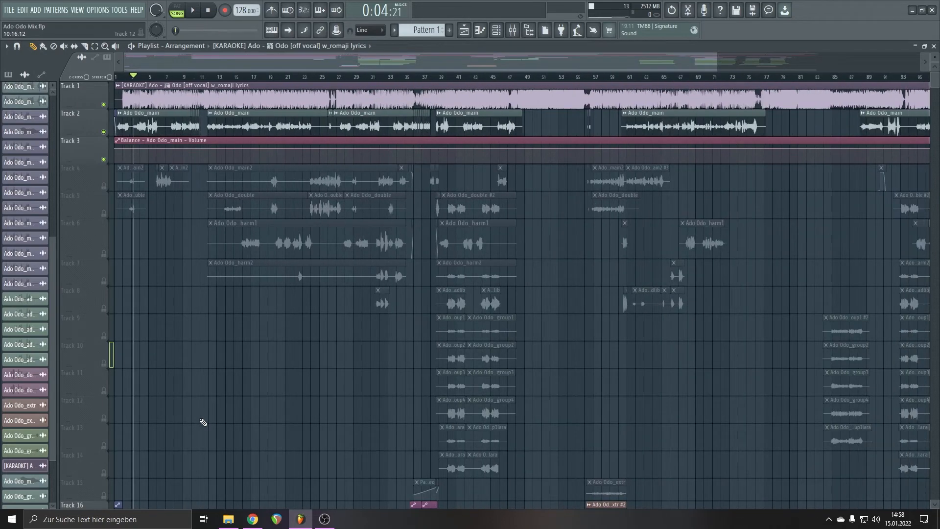
pyautogui.click(676, 77)
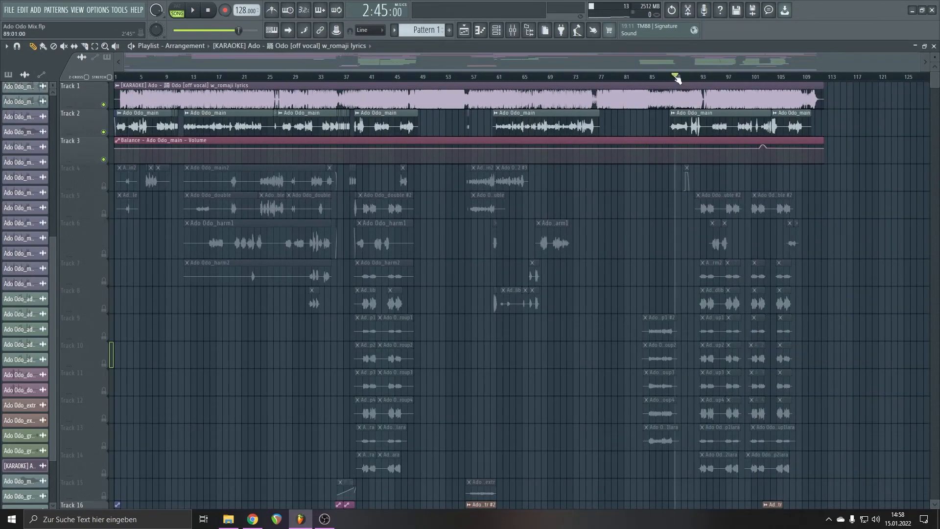
pyautogui.scroll(6, 682, 160)
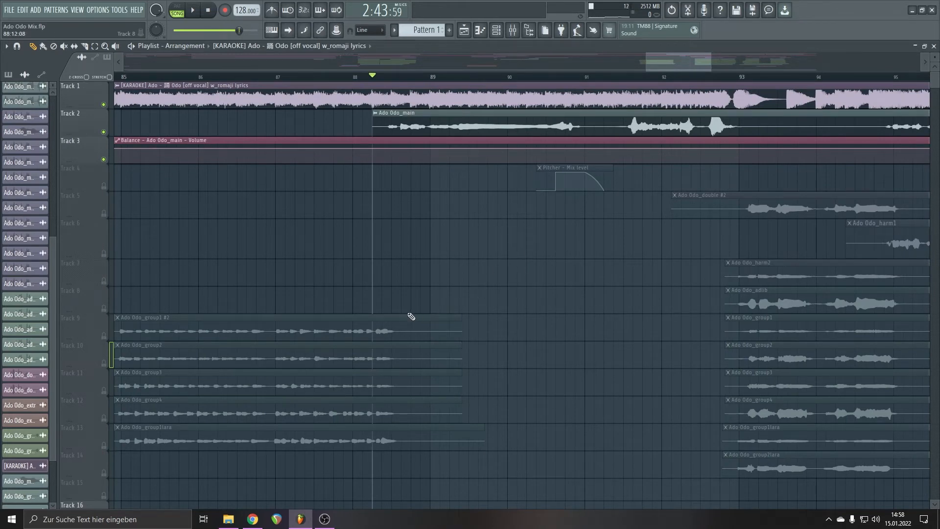
pyautogui.click(103, 186)
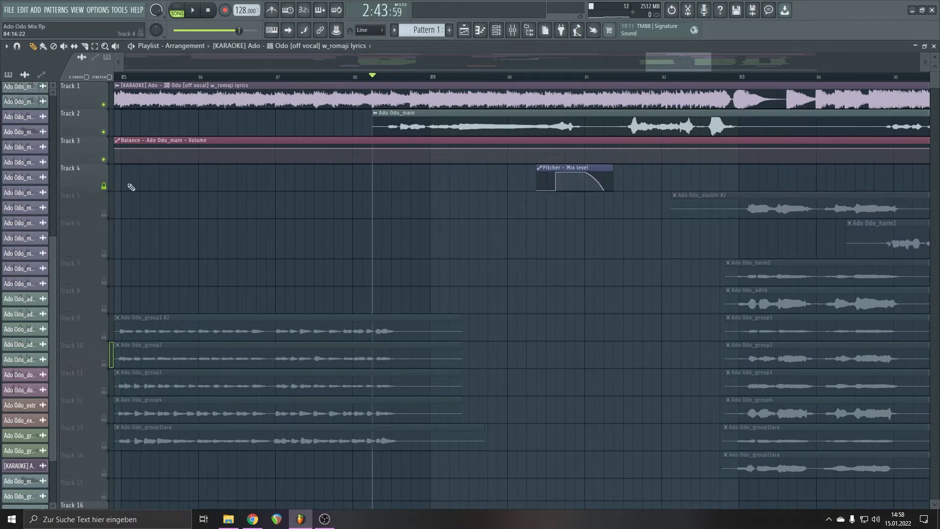
pyautogui.press('space')
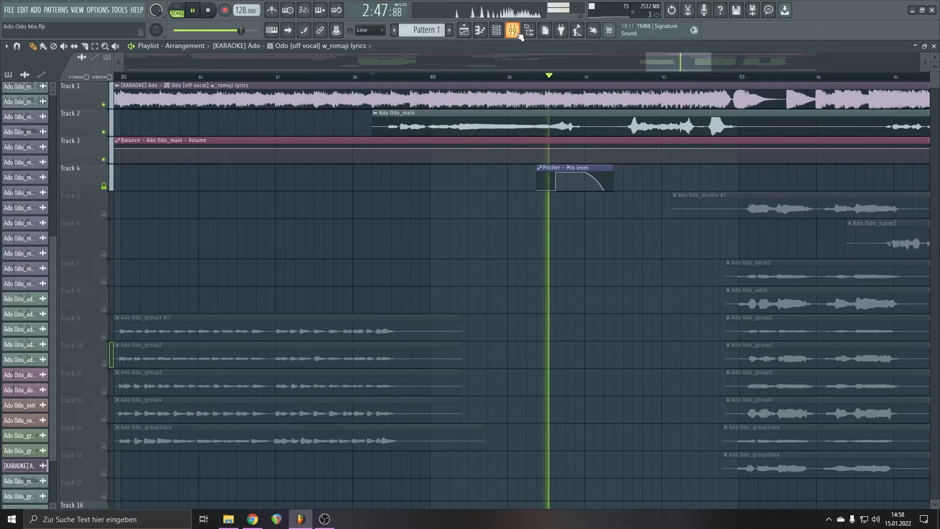
pyautogui.press('space')
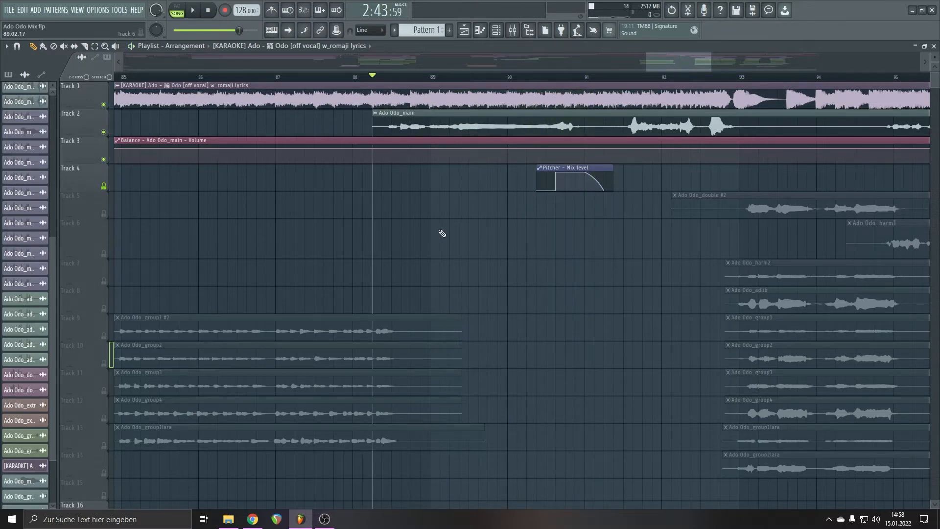
# Show the mixer and open Fruity parametric EQ 2 on the main vocal to examine its filter curve
pyautogui.scroll(-5, 442, 233)
pyautogui.press('F9')
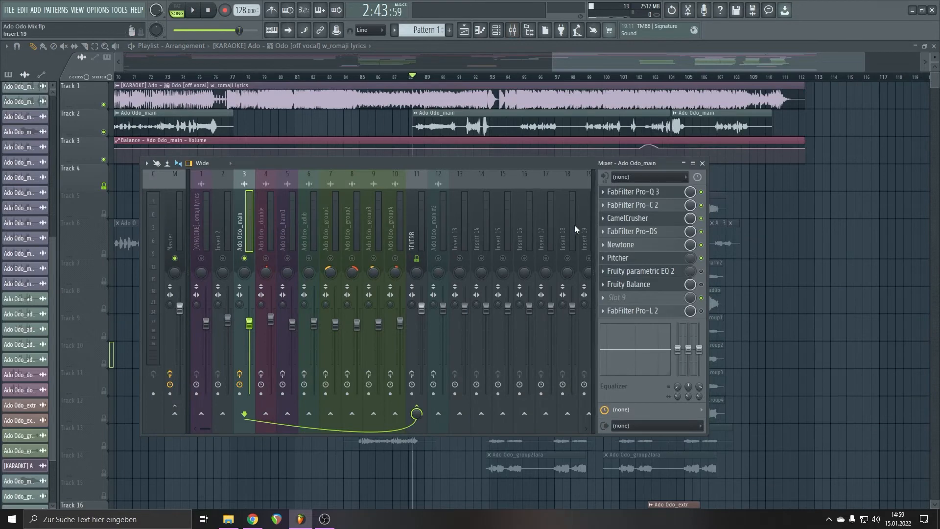
pyautogui.moveTo(451, 158)
pyautogui.mouseDown()
pyautogui.moveTo(456, 215)
pyautogui.moveTo(457, 172)
pyautogui.mouseUp()
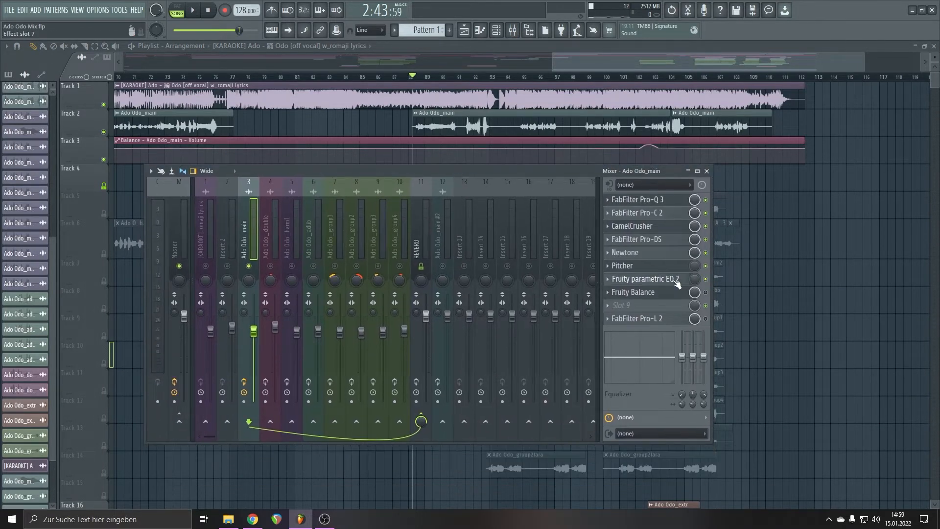
pyautogui.click(658, 278)
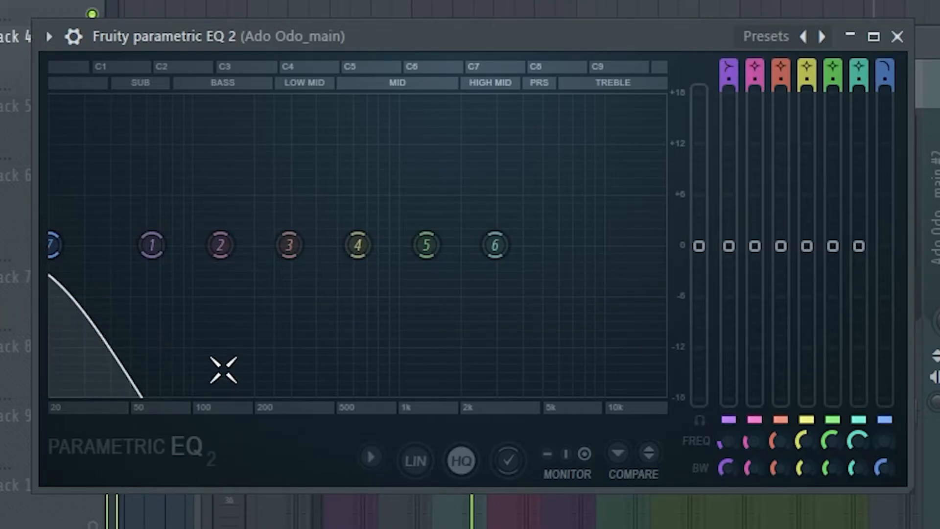
pyautogui.moveTo(568, 35); pyautogui.dragTo(661, 1)
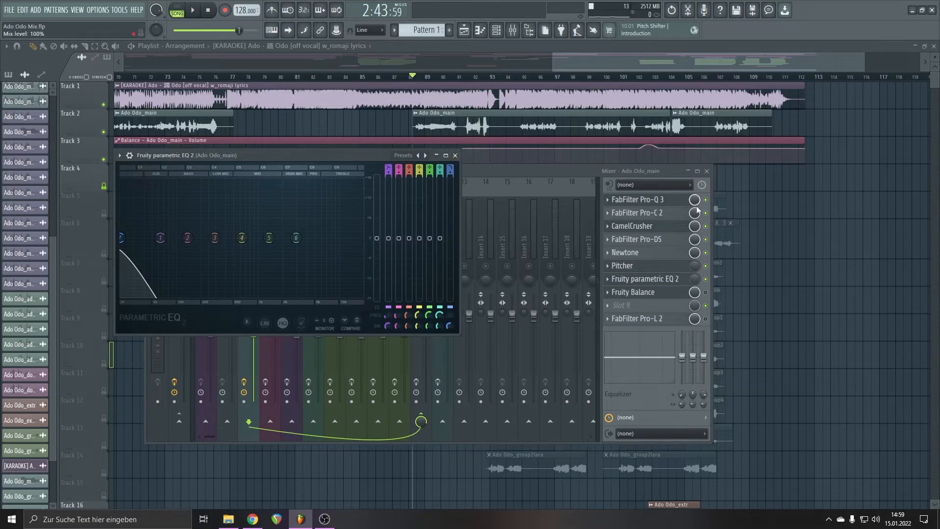
# Check the main vocal's Pro-Q 3 and return to its Fruity parametric EQ 2
pyautogui.click(636, 199)
pyautogui.click(566, 108)
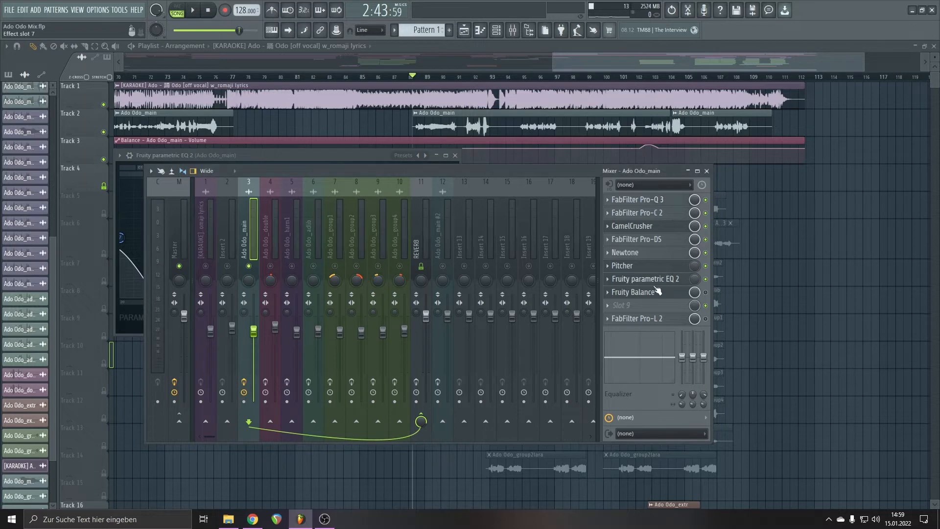
pyautogui.click(661, 281)
pyautogui.click(658, 288)
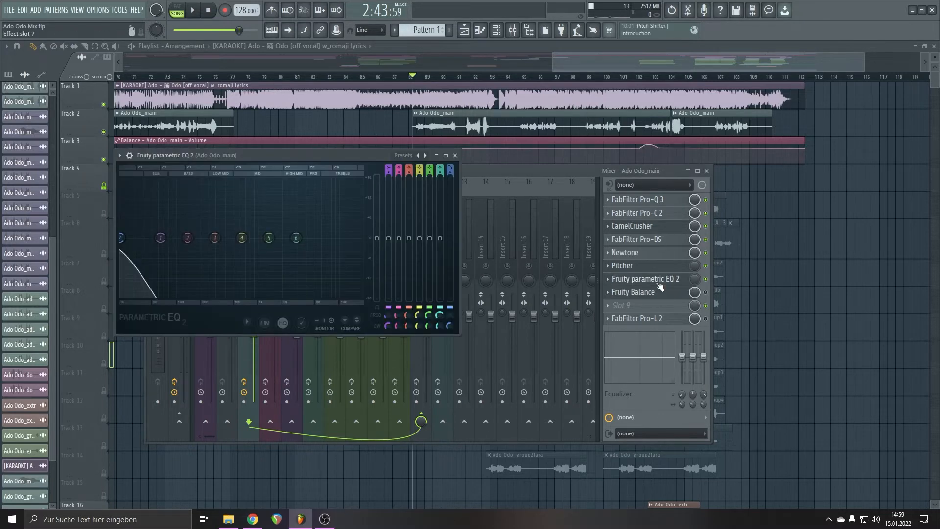
pyautogui.moveTo(587, 63); pyautogui.dragTo(231, 55)
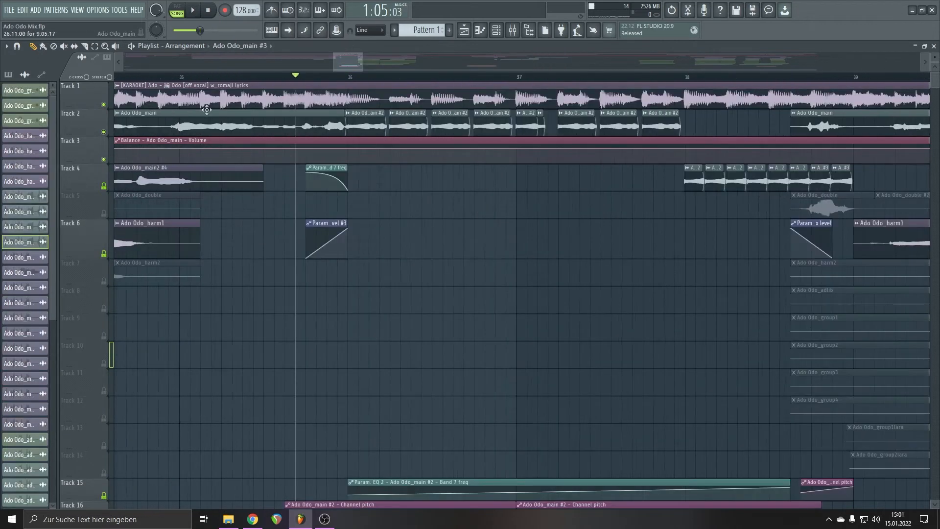
# Open Fruity parametric EQ 2 on Ado Odo_main and play the automated filter transition from about bar 35
pyautogui.click(513, 30)
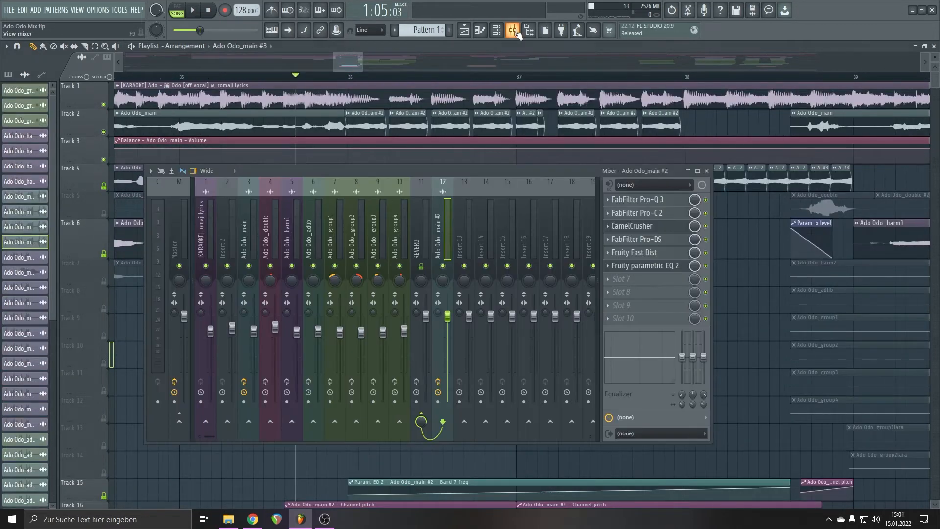
pyautogui.click(246, 235)
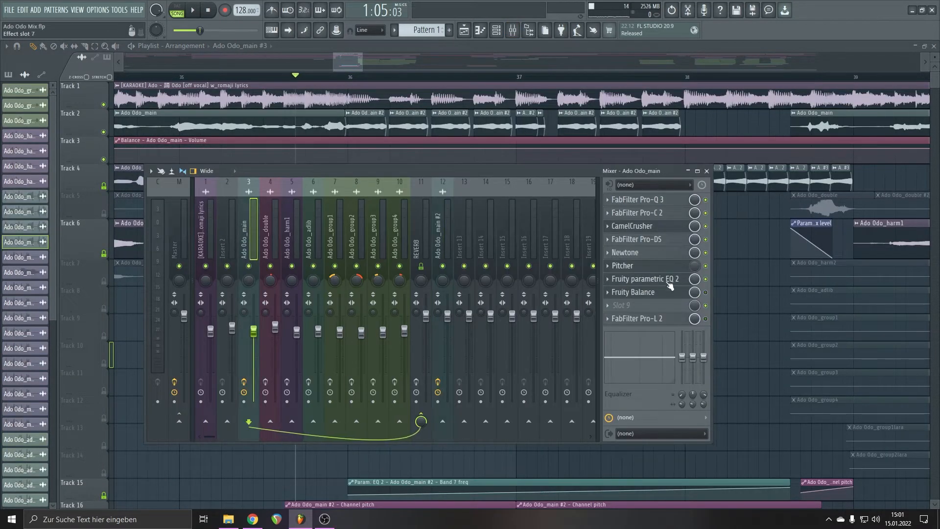
pyautogui.click(655, 279)
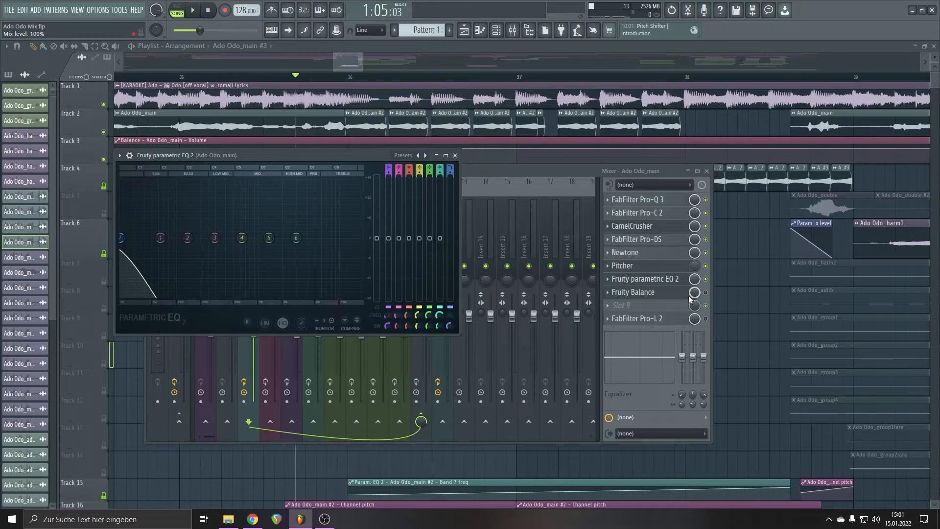
pyautogui.press('space')
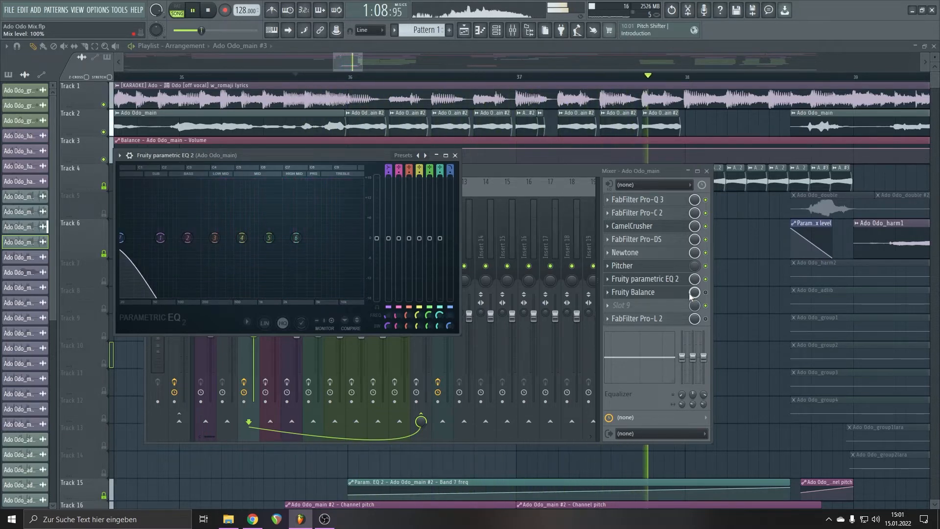
pyautogui.press('space')
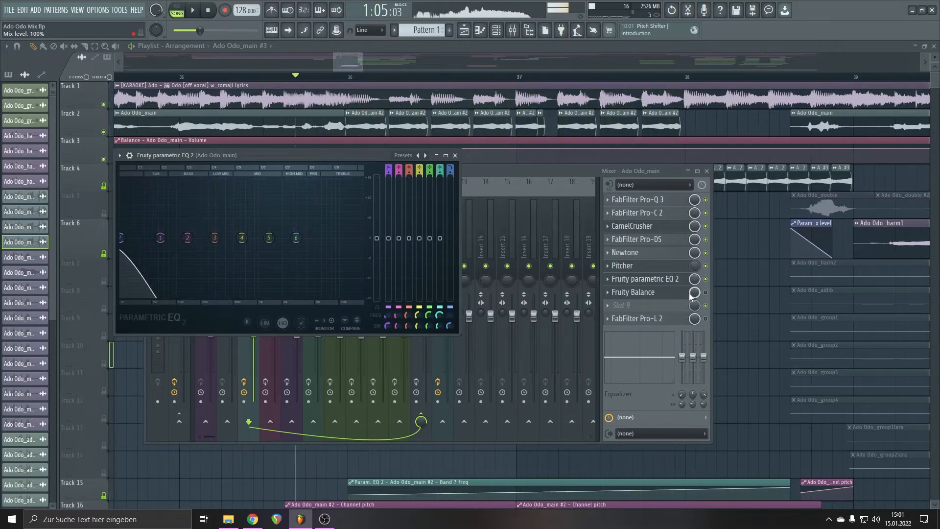
# Inspect Fruity parametric EQ 2 on Ado Odo_main #2 while playing its automated band 7 filter sweep, and close the equalizer
pyautogui.click(455, 156)
pyautogui.click(443, 225)
pyautogui.click(654, 266)
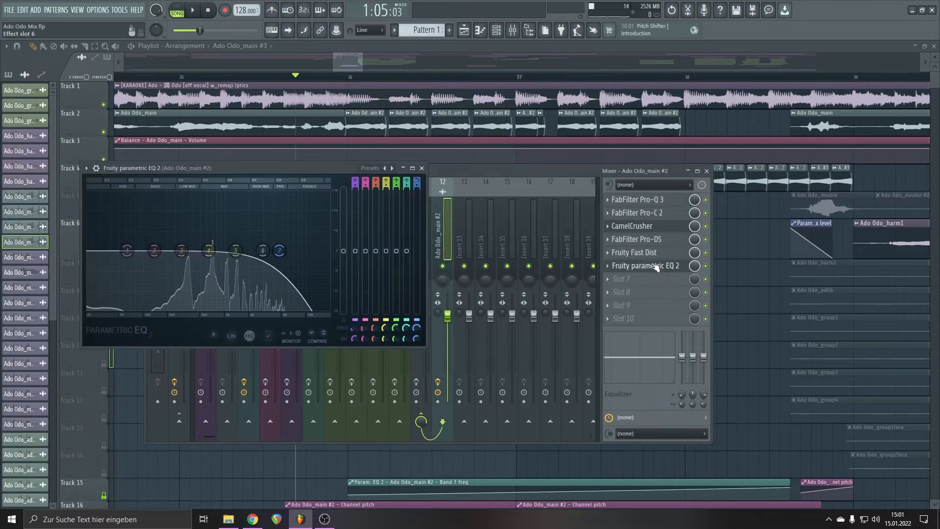
pyautogui.press('space')
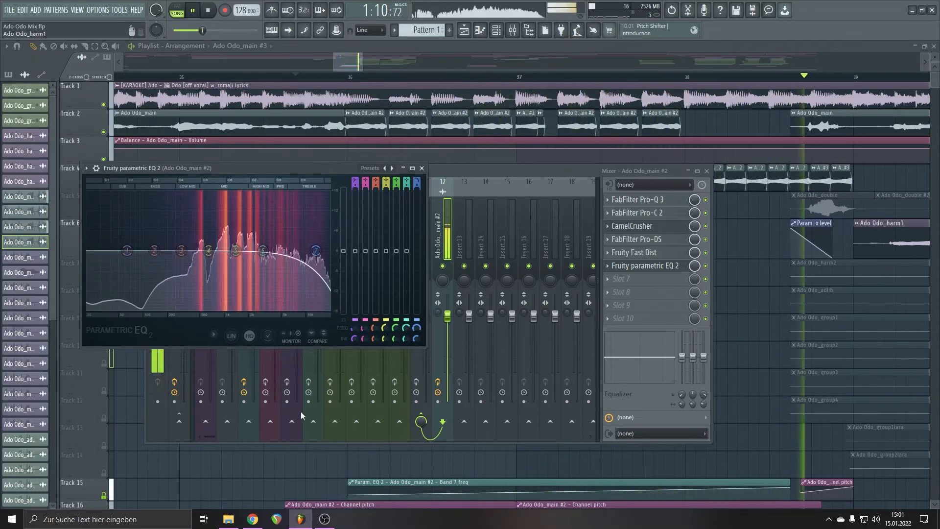
pyautogui.click(422, 168)
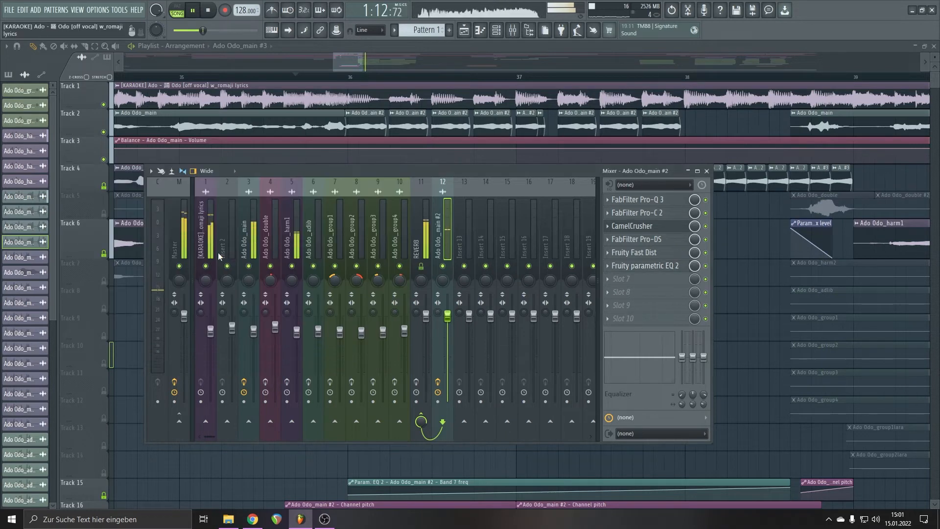
pyautogui.press('space')
# Return to the Ado Odo_main effect chain, recheck Fruity parametric EQ 2, and open Fruity Balance
pyautogui.click(245, 235)
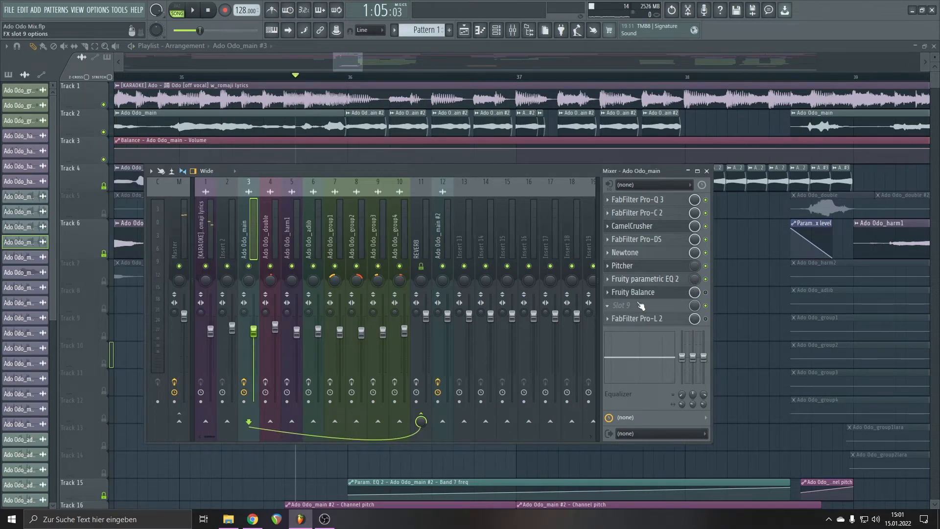
pyautogui.click(653, 280)
pyautogui.click(653, 280)
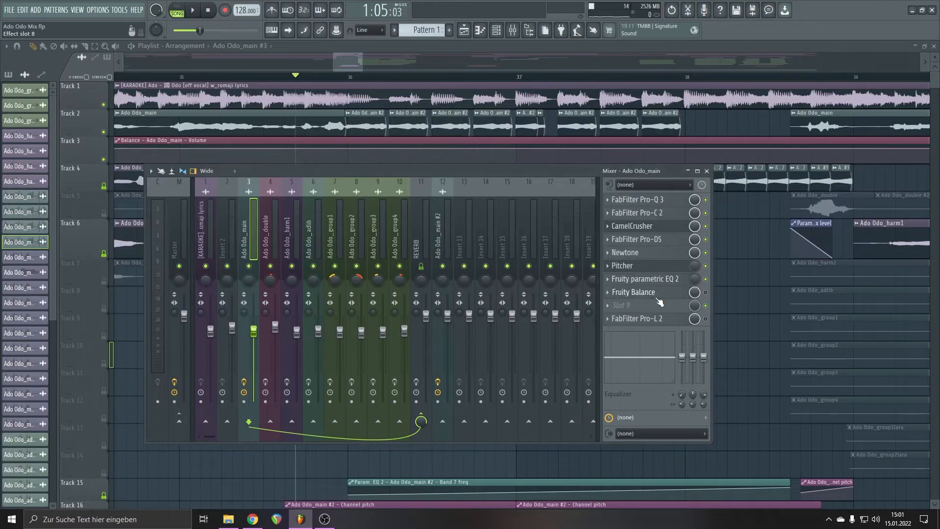
pyautogui.click(656, 292)
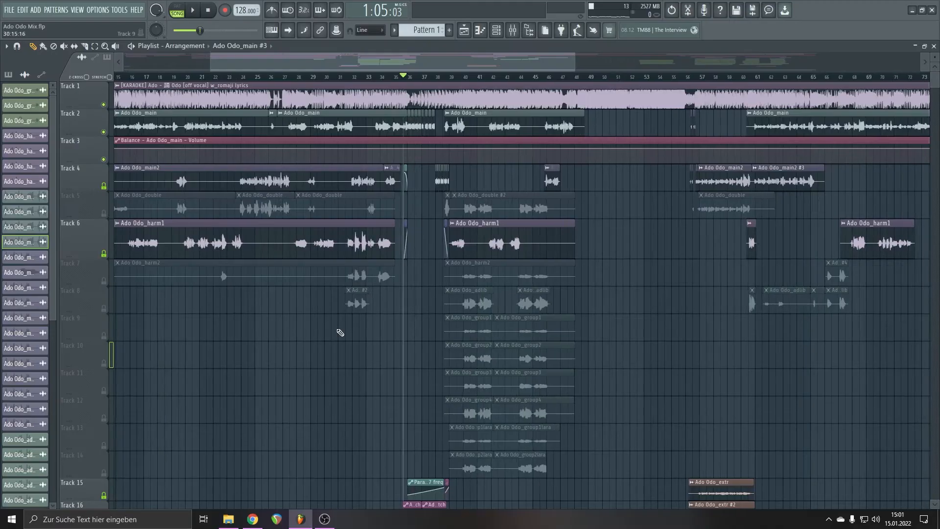
# Enlarge Track 3 in the playlist and examine the Fruity Balance volume automation's rise, placing the playback position near bar 102
pyautogui.scroll(-2, 340, 329)
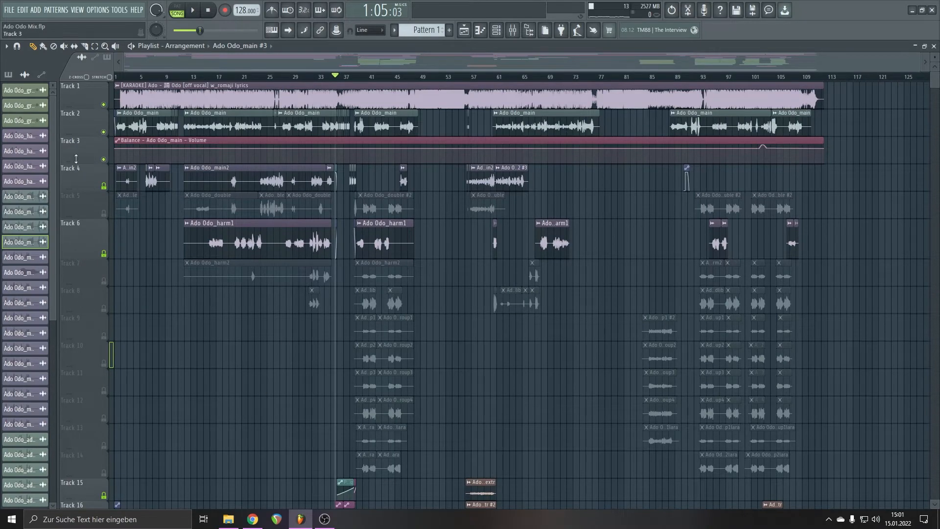
pyautogui.moveTo(76, 158); pyautogui.dragTo(71, 189)
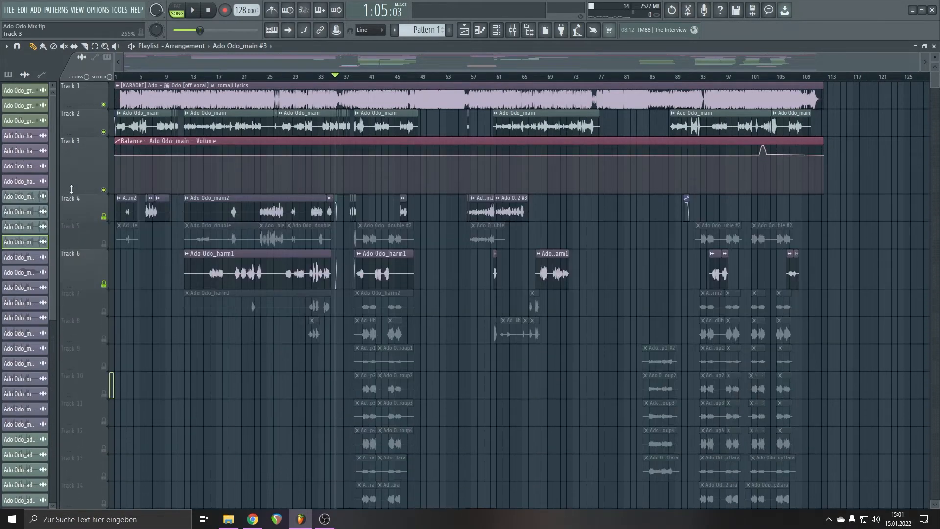
pyautogui.moveTo(428, 78); pyautogui.dragTo(775, 79)
pyautogui.scroll(3, 786, 216)
pyautogui.scroll(4, 776, 127)
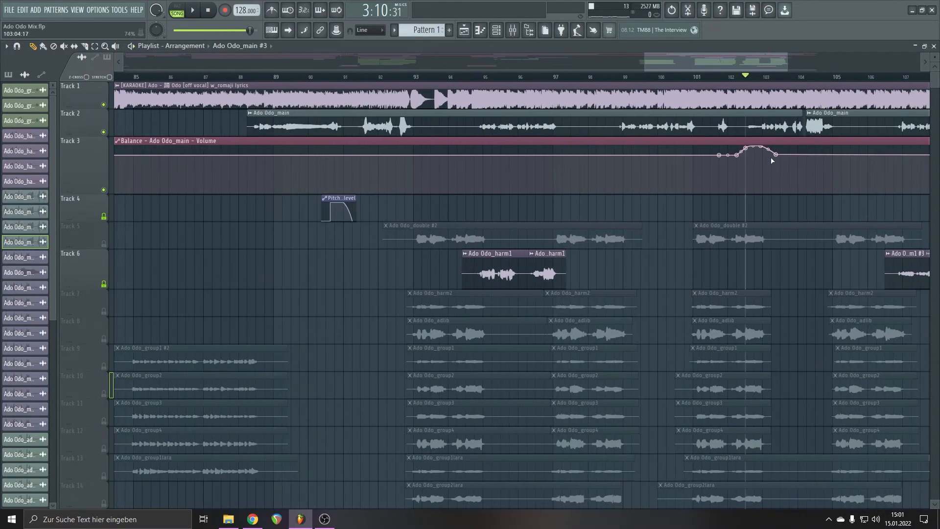
pyautogui.scroll(3, 770, 174)
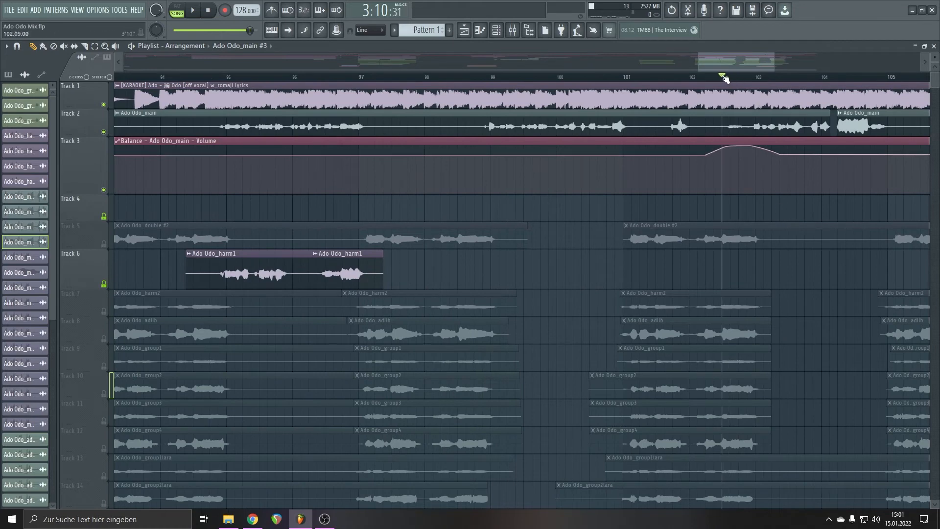
pyautogui.moveTo(724, 78); pyautogui.dragTo(712, 102)
pyautogui.scroll(-4, 557, 287)
pyautogui.scroll(-2, 557, 287)
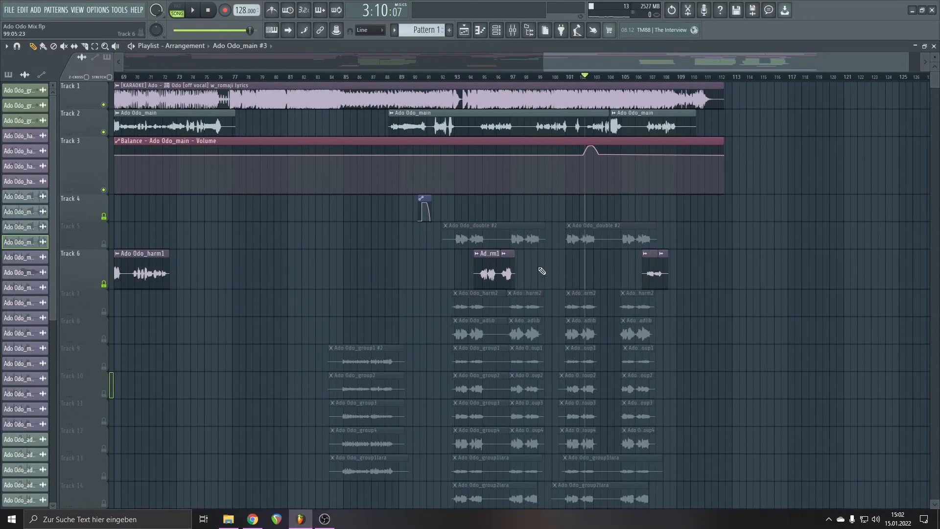
# Play the Fruity Balance volume rise from about bar 102 and bring up the Ado Odo_main effect chain in the mixer
pyautogui.press('space')
pyautogui.press('F9')
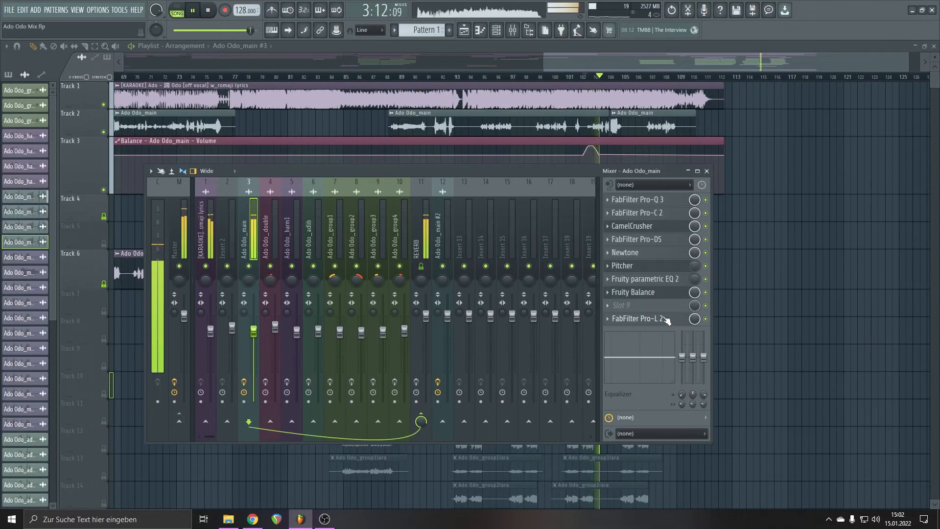
pyautogui.press('space')
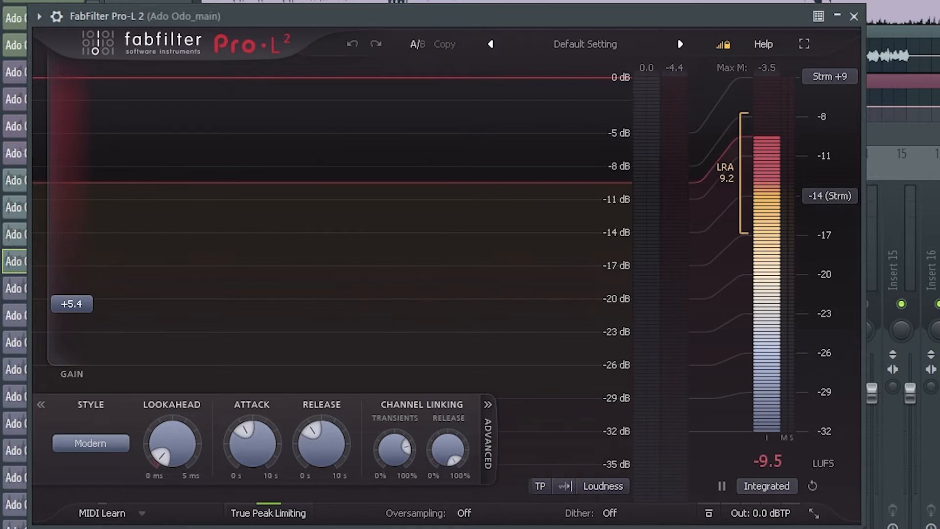
# Examine the output level and gain of FabFilter Pro-L 2 on Ado Odo_main and close the limiter
pyautogui.moveTo(759, 518)
pyautogui.moveTo(72, 310)
pyautogui.click(854, 16)
# Return to the start of the playlist, mute the karaoke instrumental on Track 1, and briefly play the vocals
pyautogui.press('F9')
pyautogui.hscroll(-10, 568, 264)
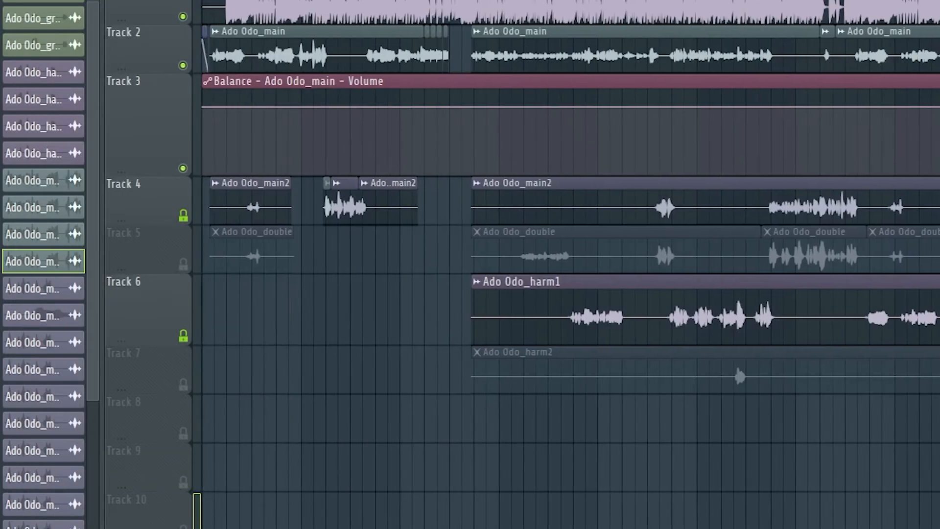
pyautogui.click(183, 17)
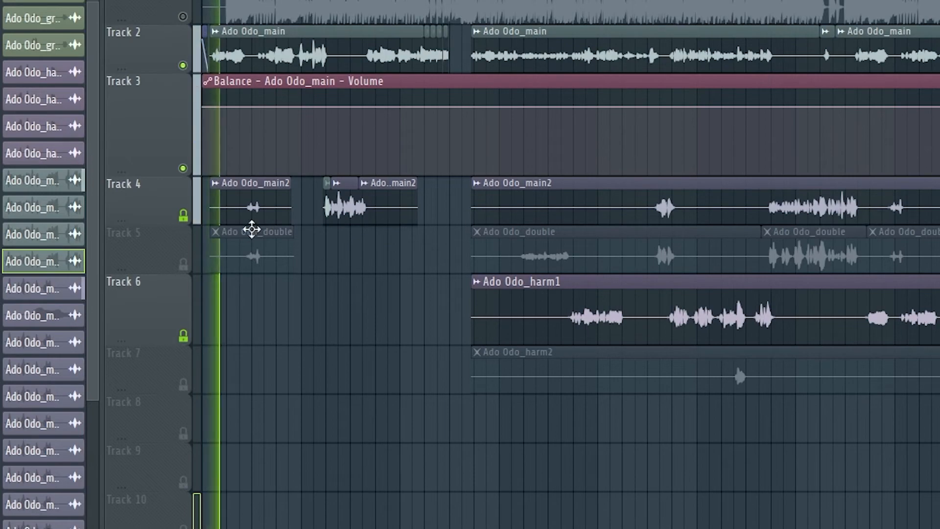
pyautogui.scroll(3, 252, 227)
pyautogui.press('space')
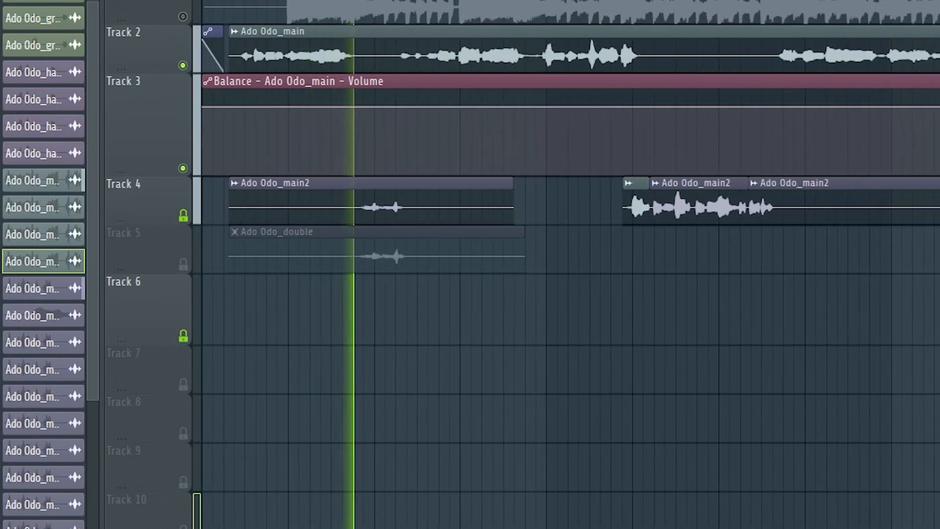
# Reopen the mixer and compare Ado Odo_main's routing with the REVERB track it sends to
pyautogui.press('F9')
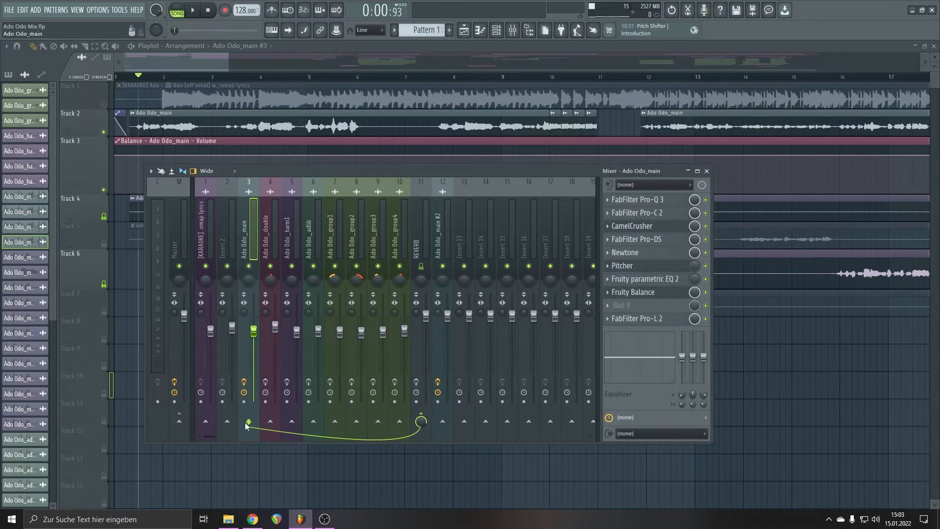
pyautogui.click(425, 239)
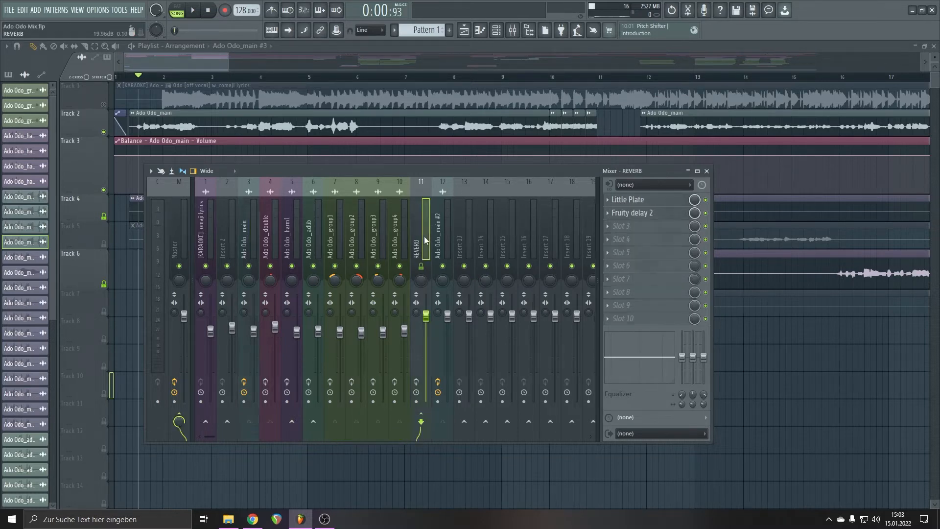
pyautogui.click(250, 244)
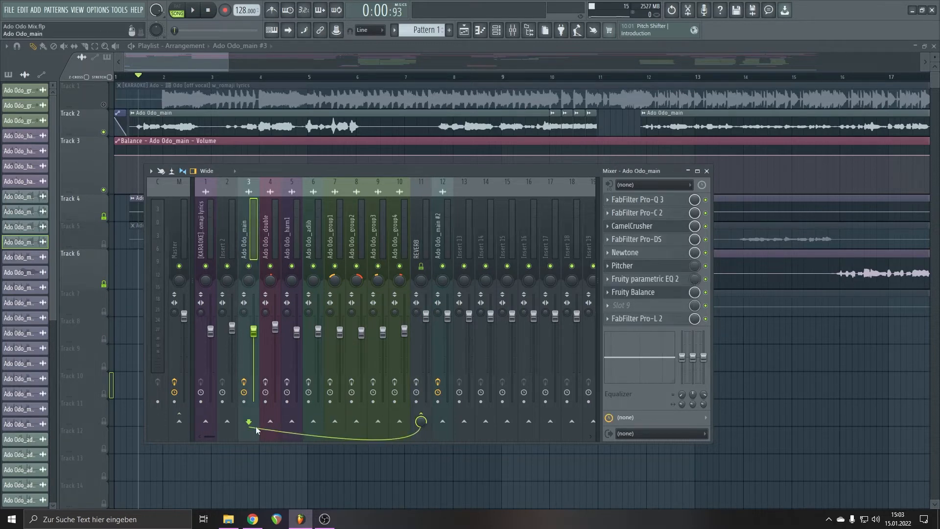
pyautogui.click(425, 232)
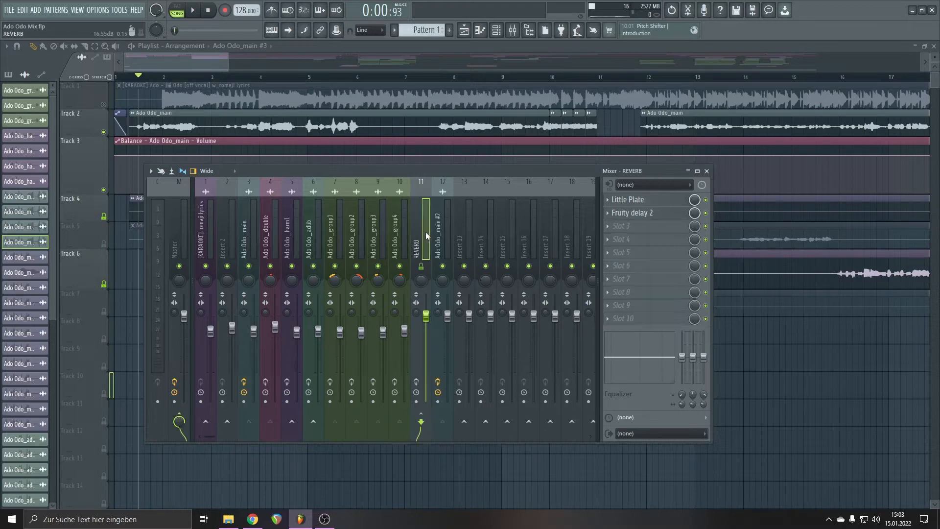
pyautogui.click(252, 260)
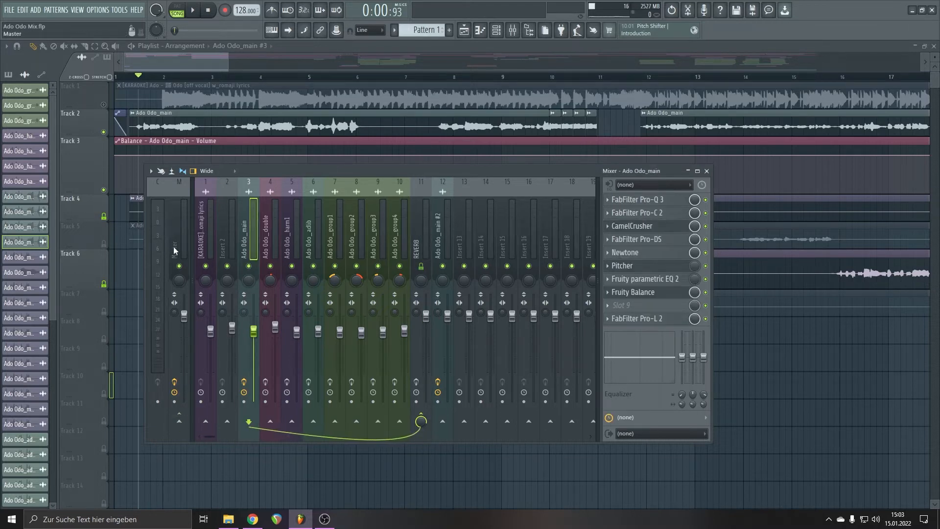
pyautogui.click(418, 254)
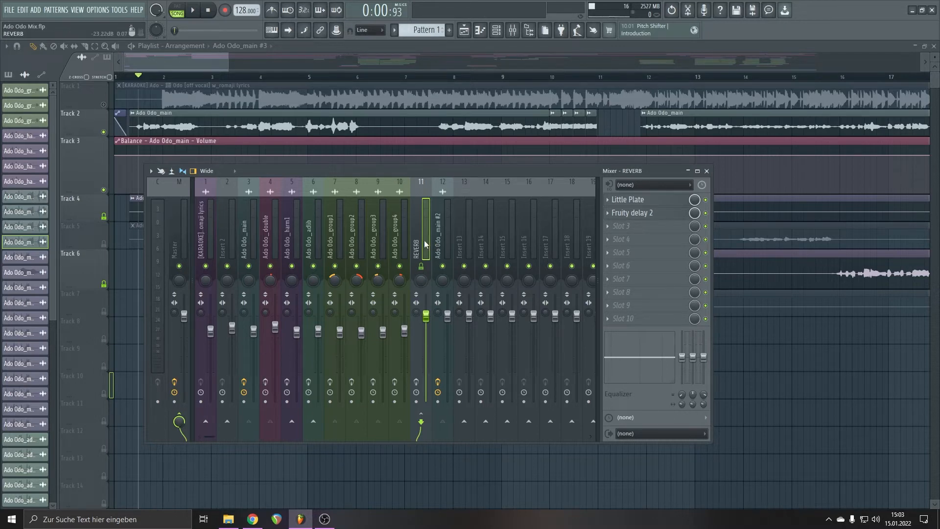
# View Little Plate and Fruity delay 2 on REVERB, close both, and play the opening vocal with these effects
pyautogui.click(663, 204)
pyautogui.click(637, 213)
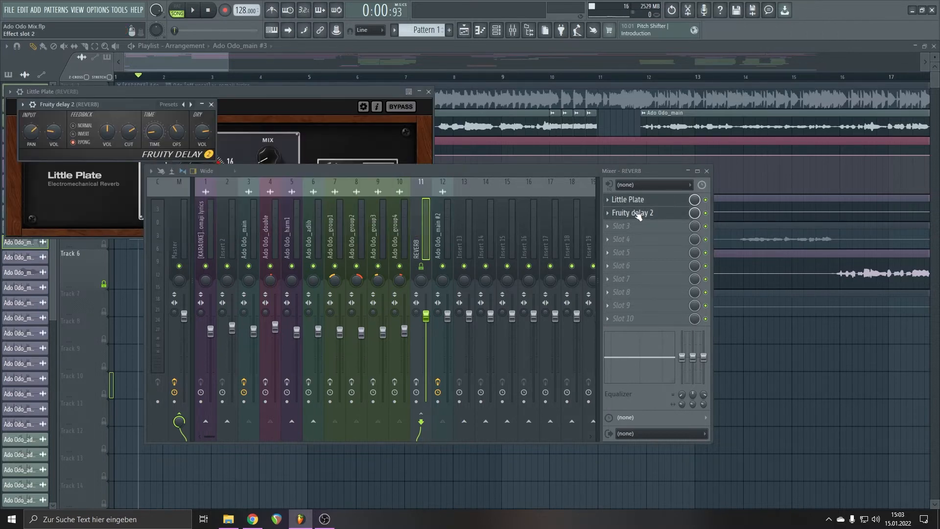
pyautogui.click(218, 109)
pyautogui.click(428, 92)
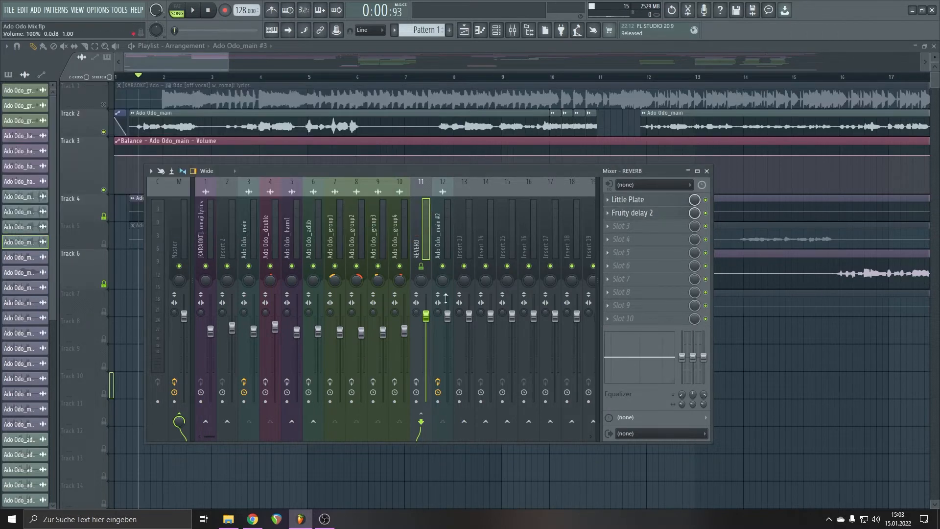
pyautogui.press('space')
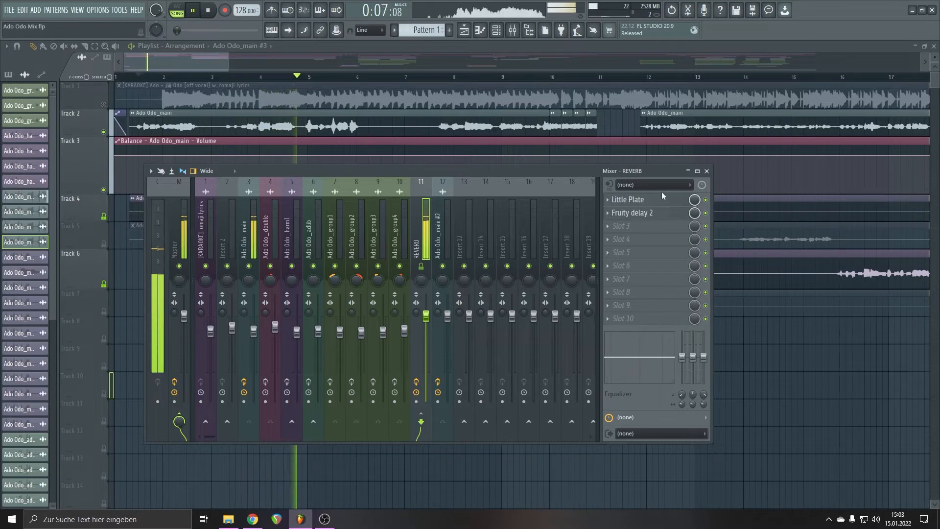
pyautogui.press('space')
# Inspect the Little Plate decay and mix settings and the Fruity delay 2 settings on REVERB, closing each plugin
pyautogui.click(637, 199)
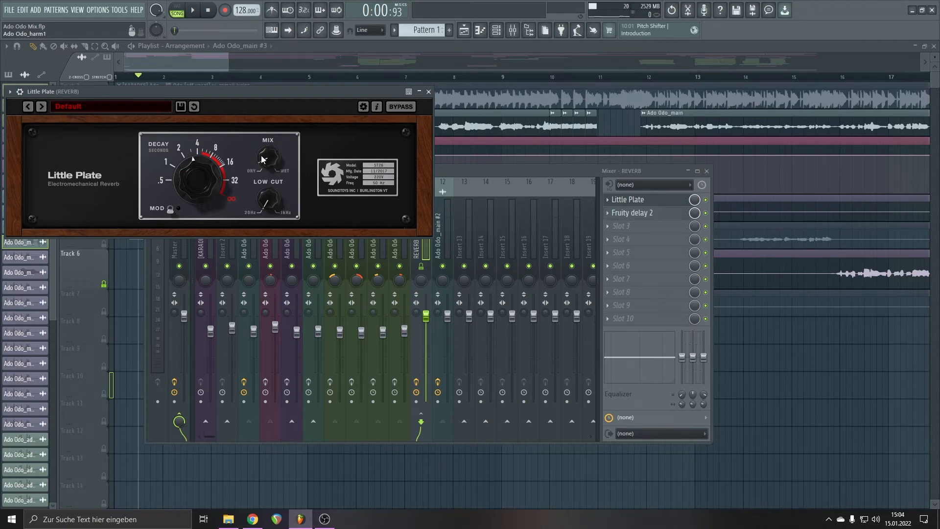
pyautogui.click(429, 92)
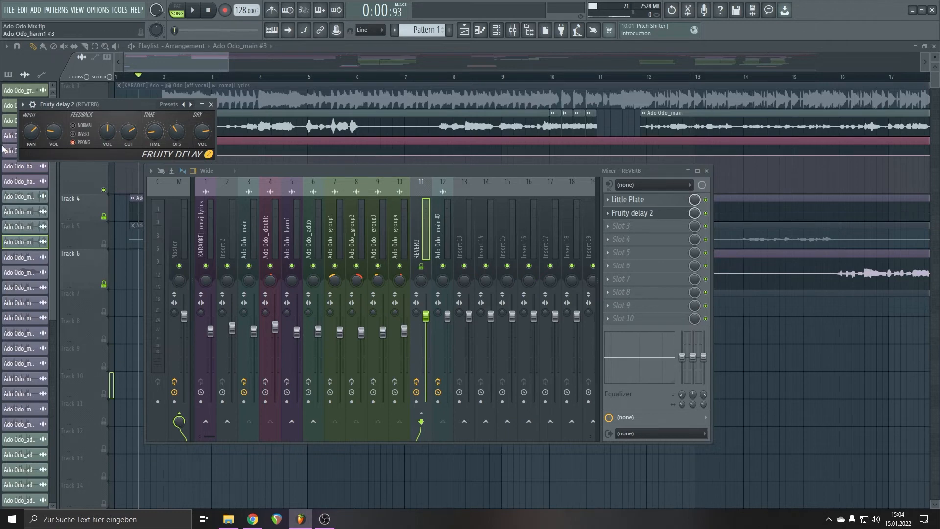
pyautogui.click(212, 105)
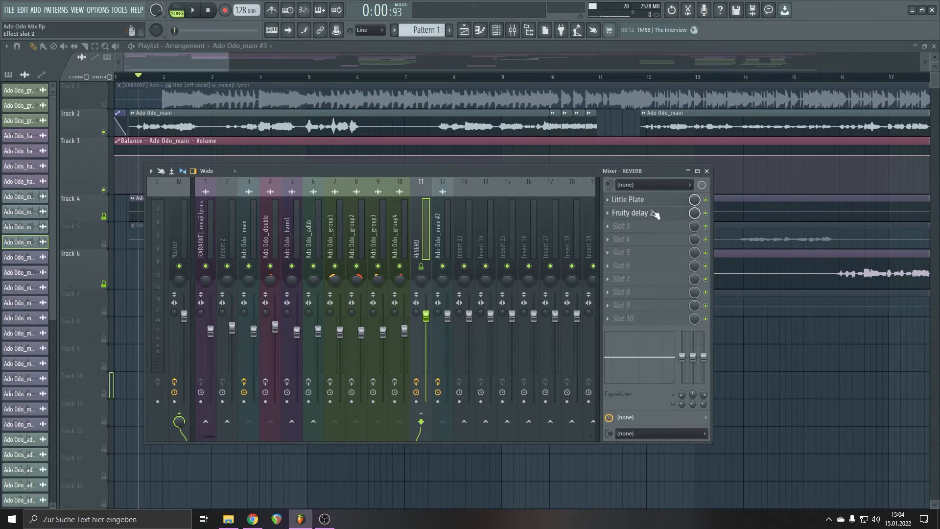
# Compare the effect chains and routing of Ado Odo_double, Ado Odo_harm1 and the REVERB track
pyautogui.click(268, 242)
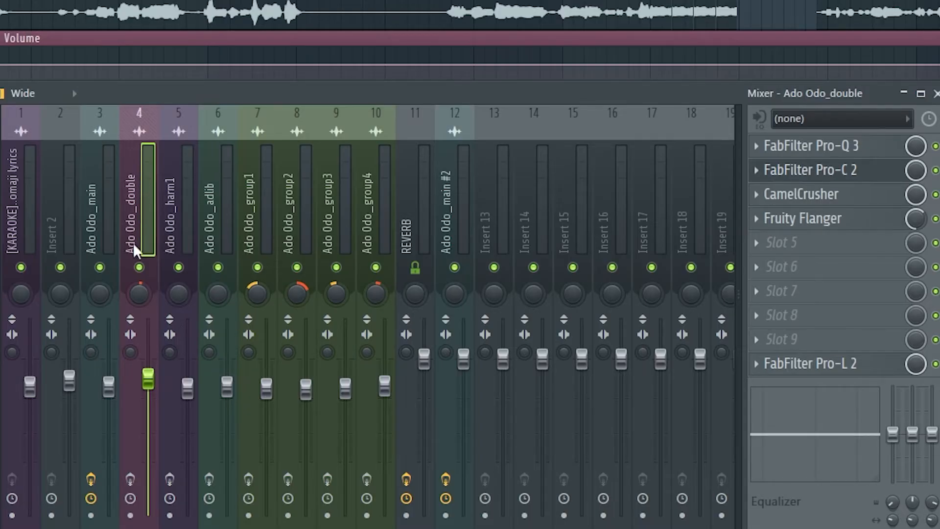
pyautogui.click(297, 226)
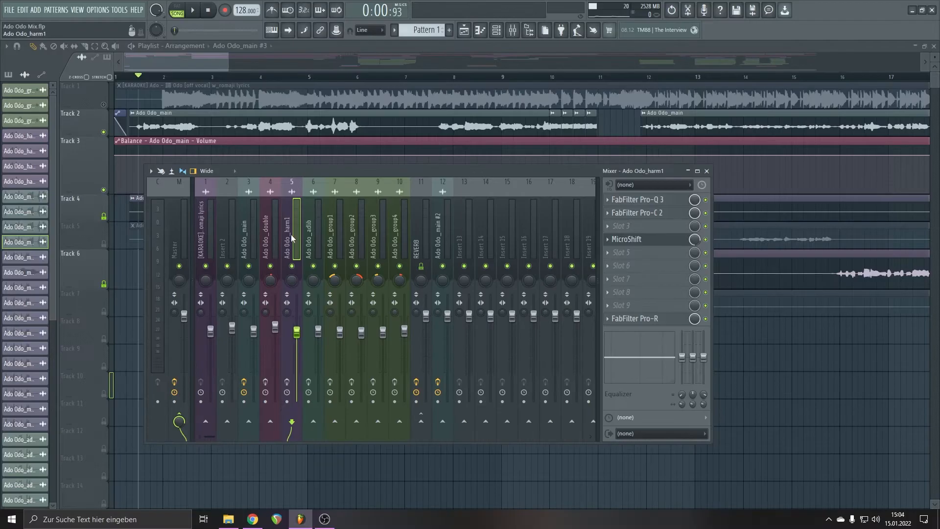
pyautogui.click(268, 238)
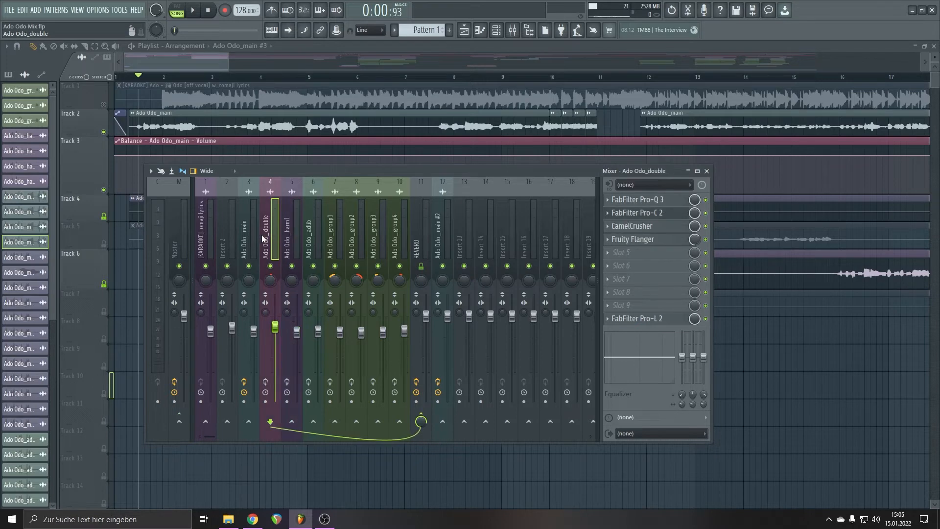
pyautogui.click(419, 227)
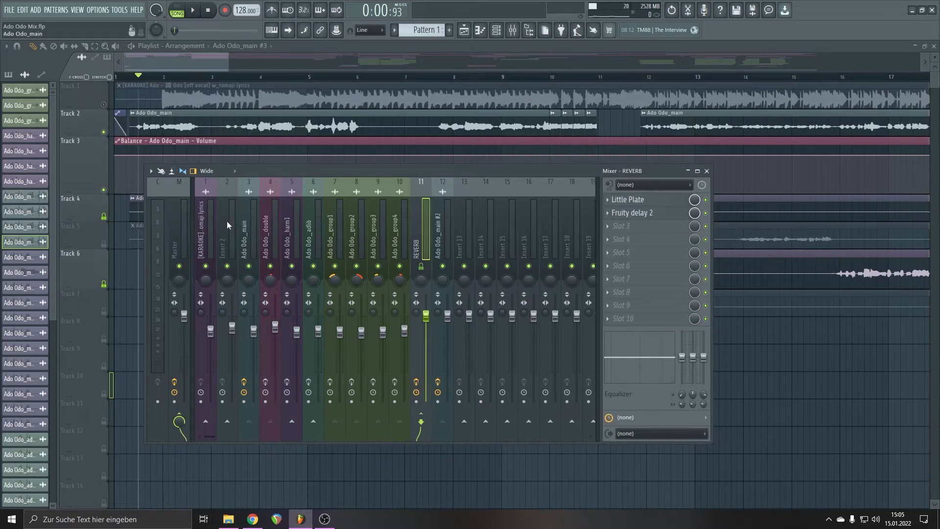
pyautogui.click(279, 241)
pyautogui.click(420, 246)
pyautogui.click(282, 244)
pyautogui.click(265, 243)
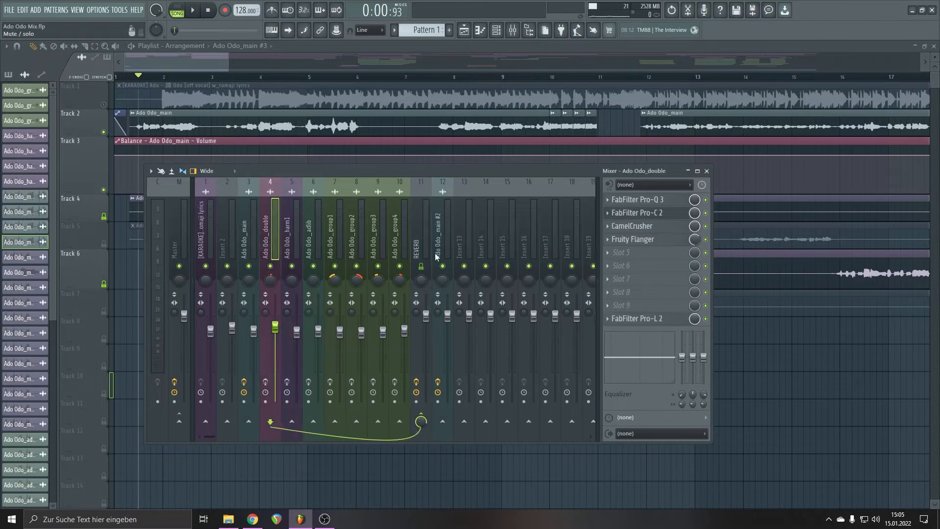
pyautogui.click(423, 241)
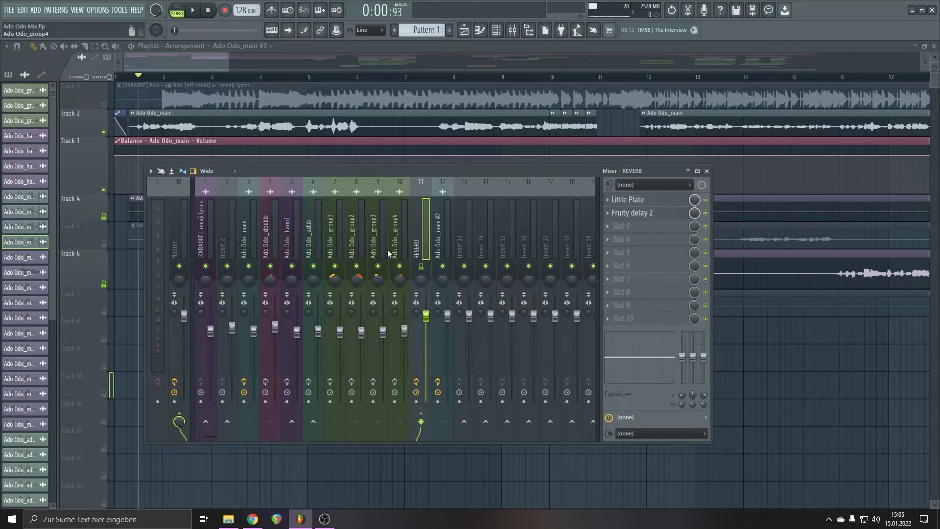
pyautogui.click(266, 234)
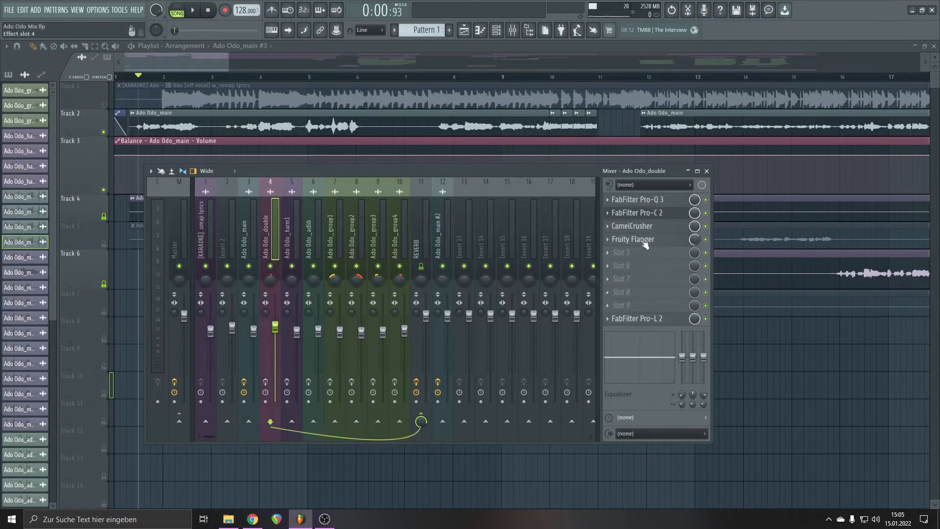
# Recheck Little Plate on the REVERB track and close it
pyautogui.click(423, 237)
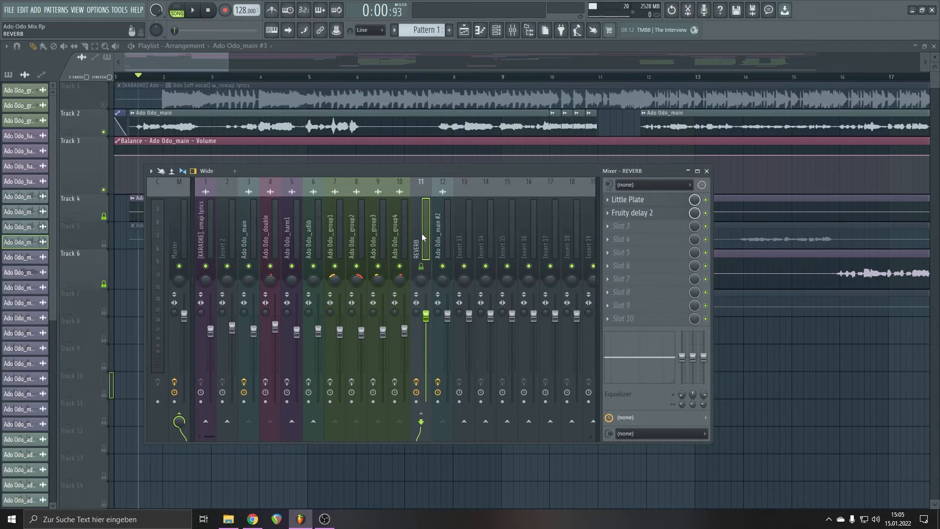
pyautogui.click(663, 202)
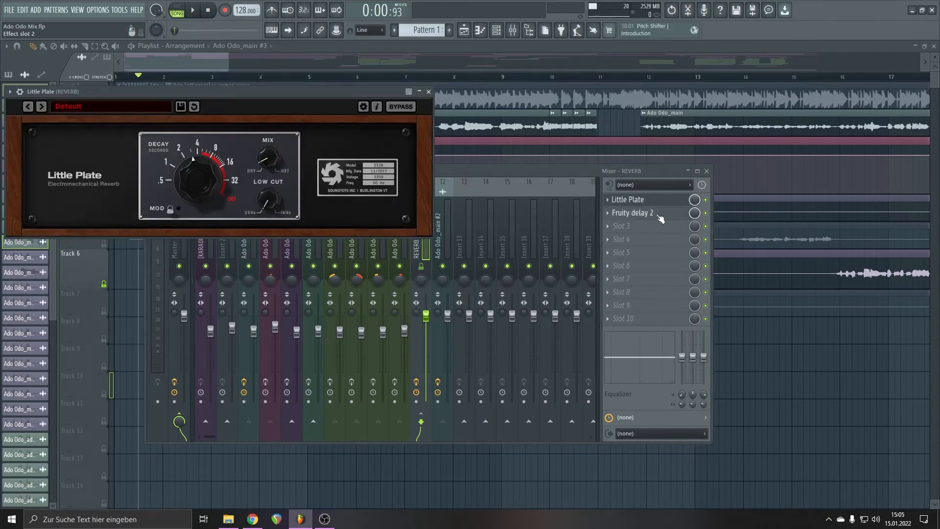
pyautogui.click(430, 92)
# Inspect the low-cut and high-cut bands of FabFilter Pro-Q 3 on Ado Odo_double and close the equalizer
pyautogui.click(274, 230)
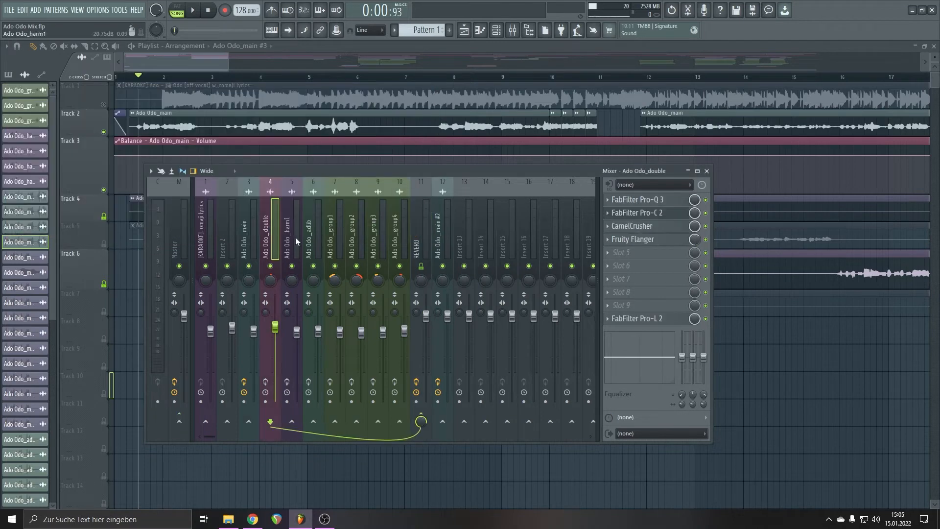
pyautogui.click(634, 200)
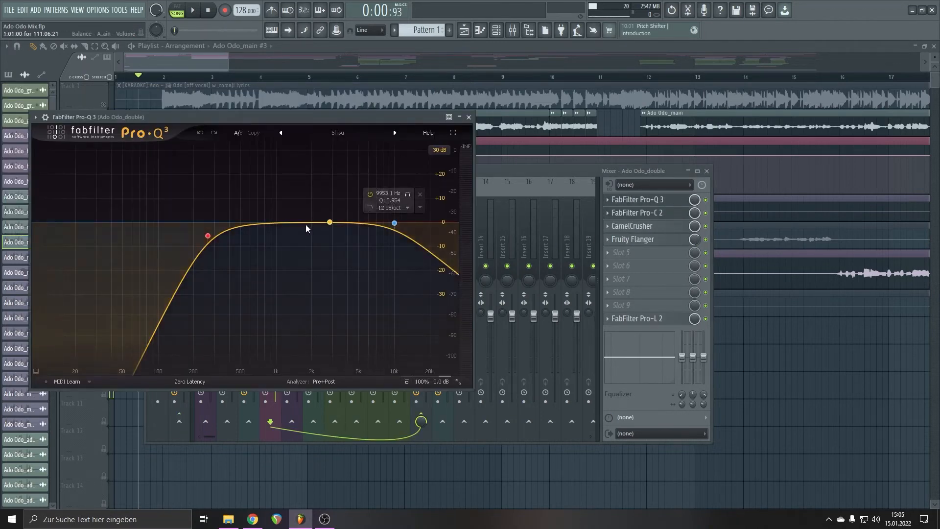
pyautogui.moveTo(212, 238)
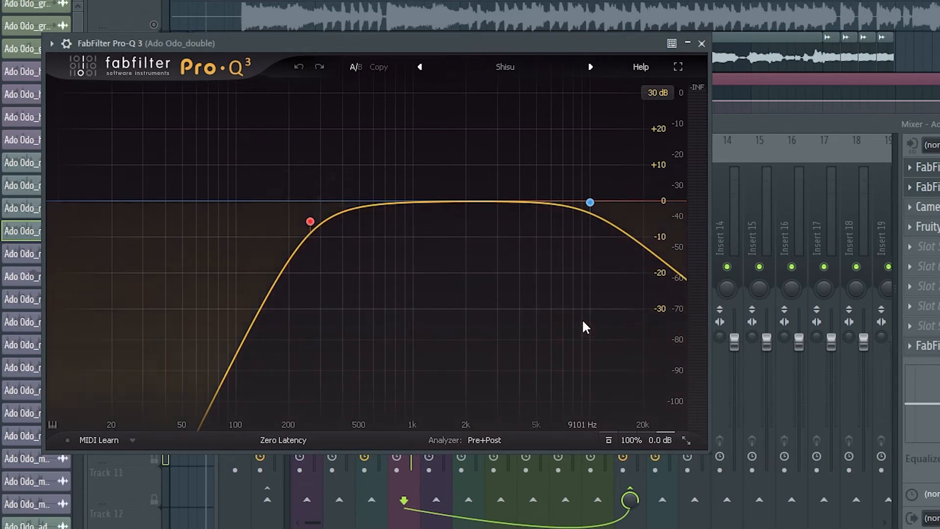
pyautogui.moveTo(589, 202)
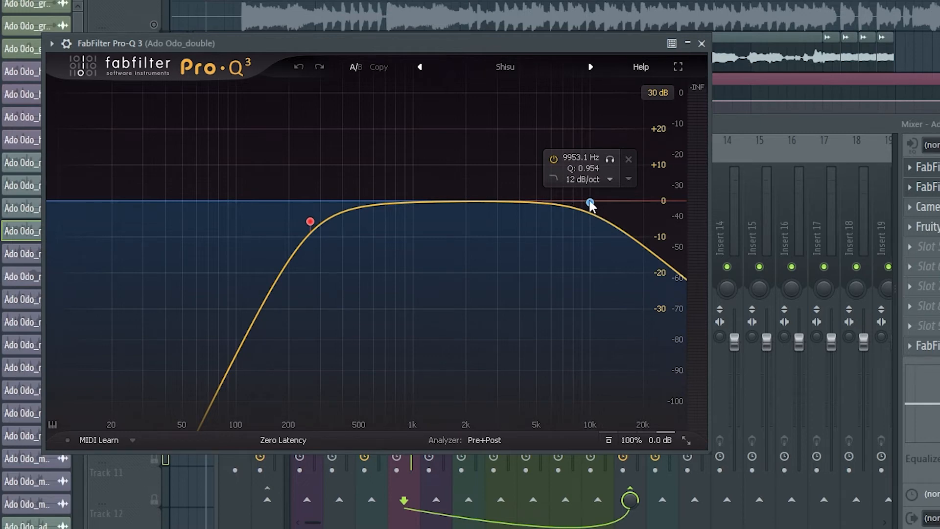
pyautogui.click(701, 43)
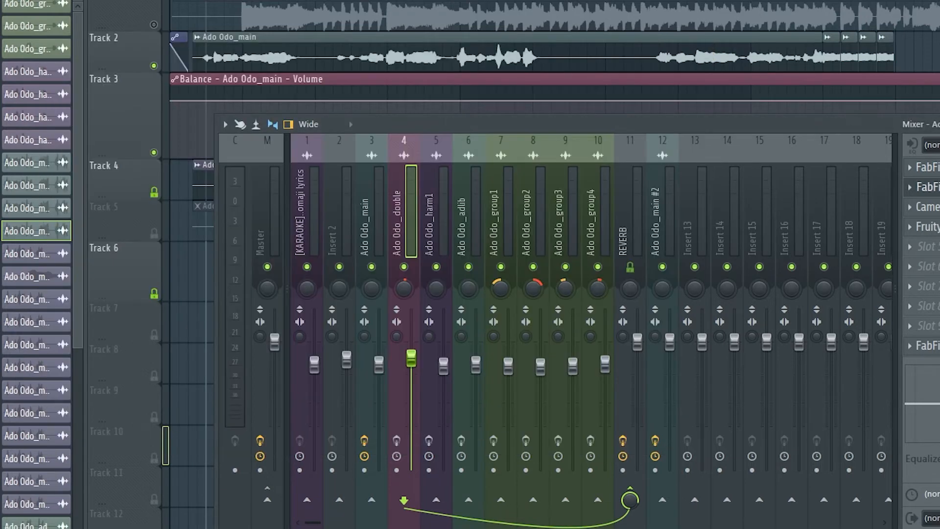
# Examine FabFilter Pro-C 2 on Ado Odo_double, and open the track's CamelCrusher and Fruity Flanger
pyautogui.click(928, 187)
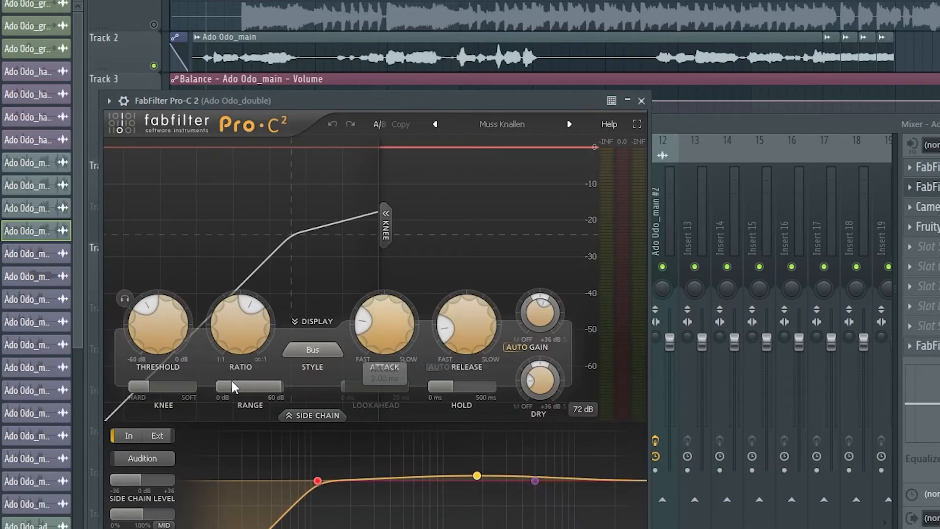
pyautogui.click(126, 299)
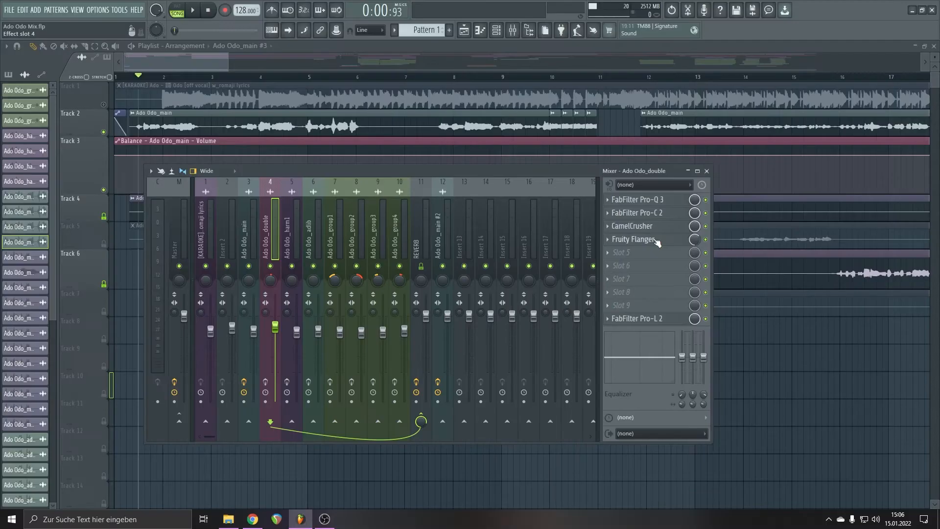
pyautogui.click(665, 227)
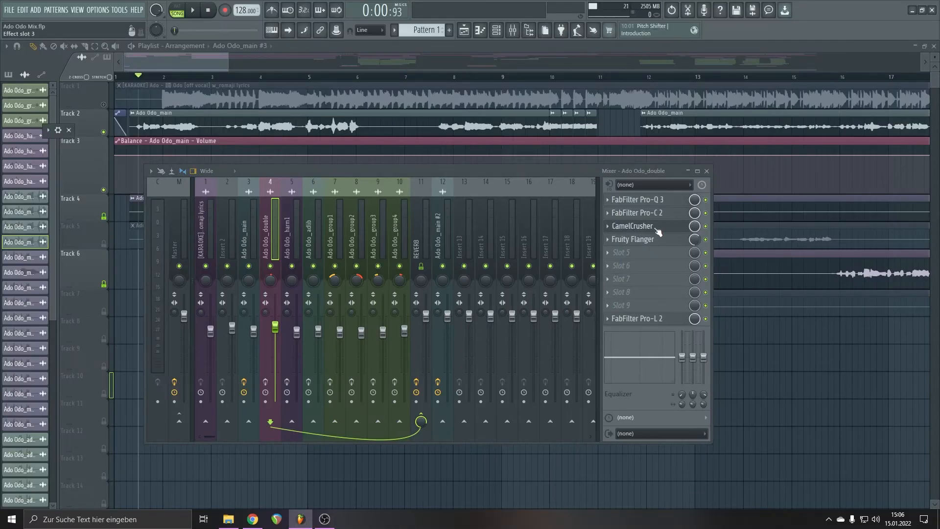
pyautogui.click(662, 241)
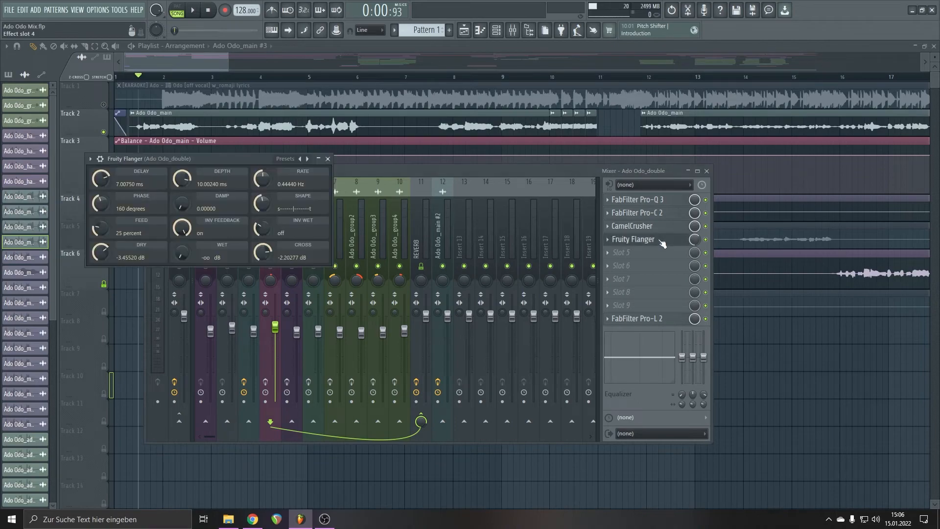
# Audition the Ado Odo_double vocals with Fruity Flanger bypassed and with it enabled
pyautogui.moveTo(192, 158); pyautogui.dragTo(251, 157)
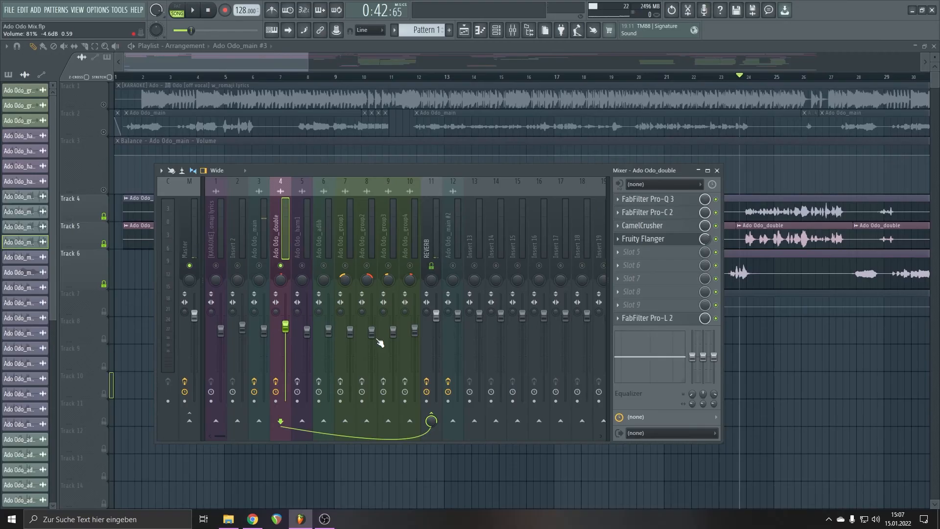
pyautogui.click(715, 239)
pyautogui.press('space')
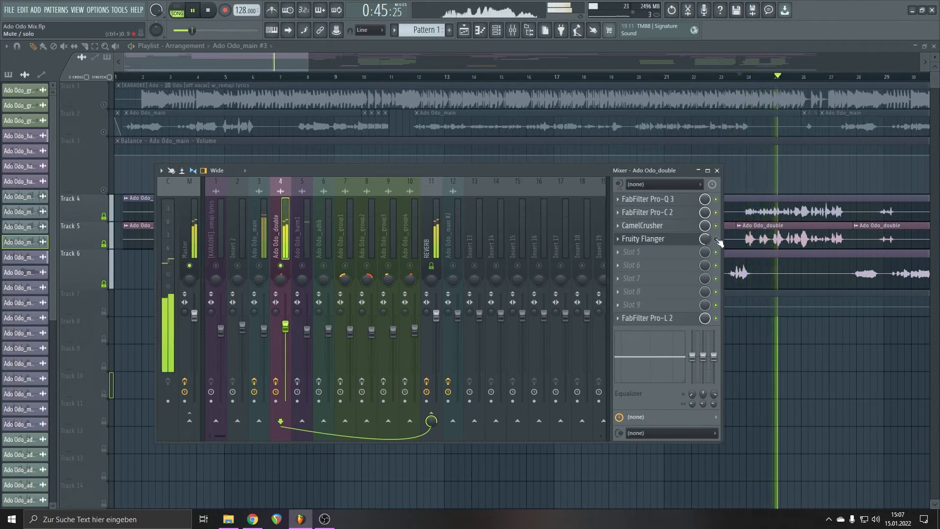
pyautogui.press('space')
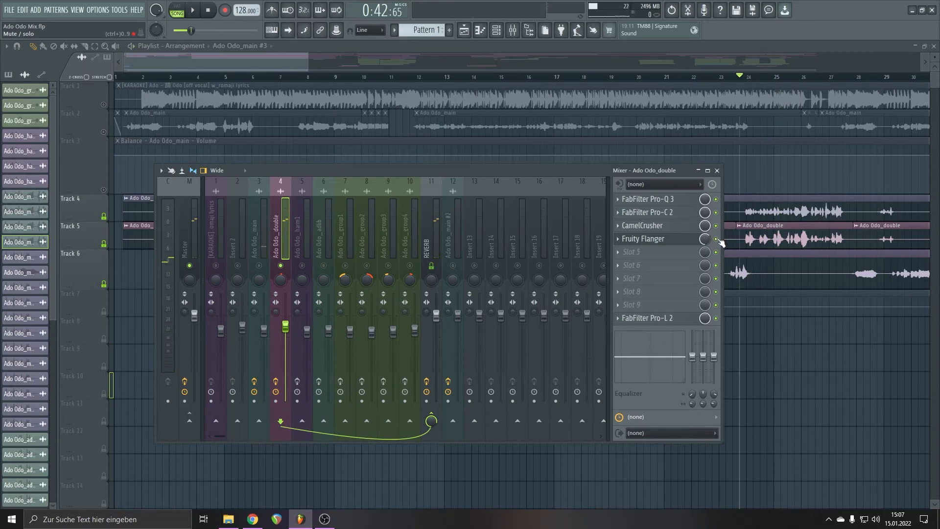
pyautogui.press('space')
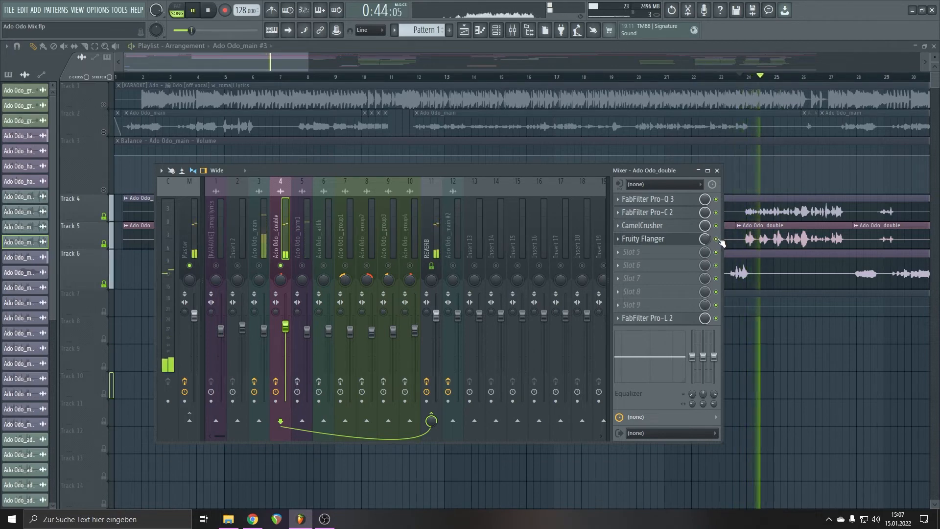
pyautogui.press('space')
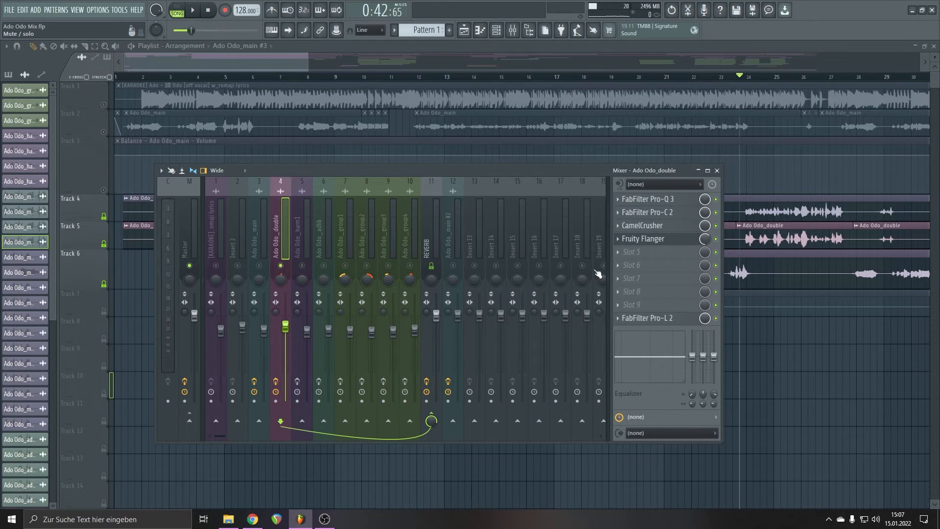
# Check the FabFilter Pro-L 2 limiter on Ado Odo_double and close it
pyautogui.click(651, 318)
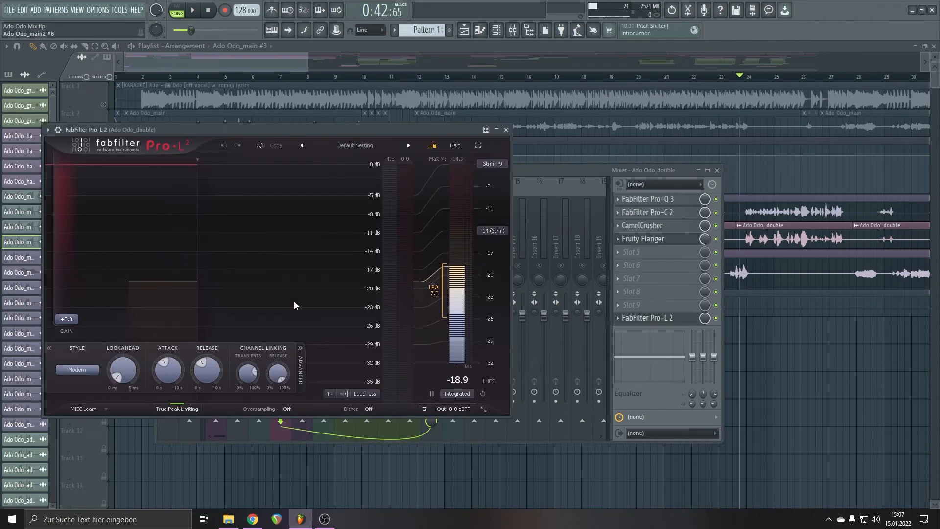
pyautogui.click(506, 129)
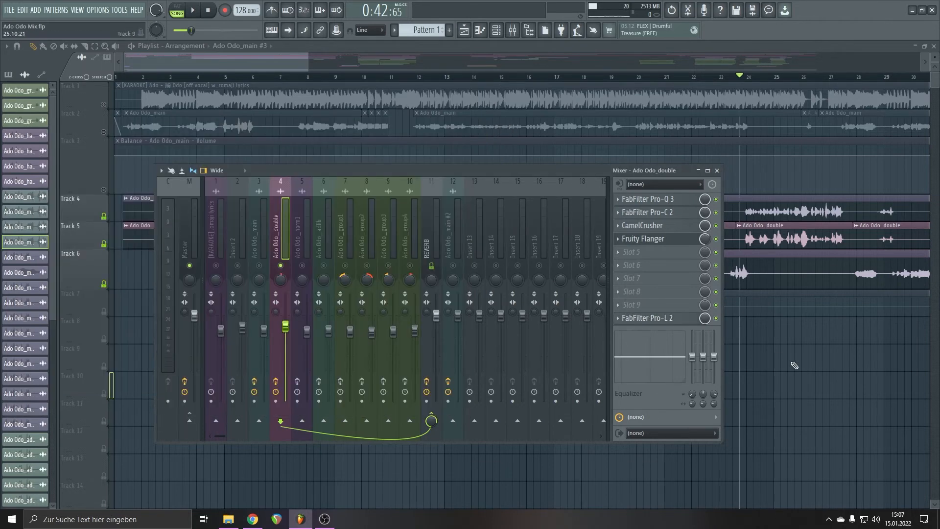
pyautogui.click(305, 230)
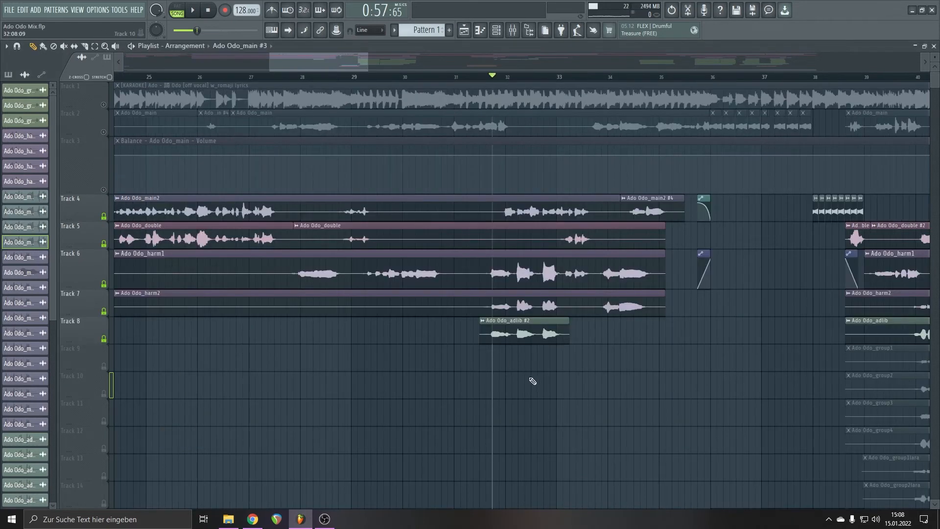
# Check the channel settings and mixer routing of the Ado Odo_adlib #2, Ado Odo_harm2 and Ado Odo_harm1 clips
pyautogui.scroll(3, 532, 380)
pyautogui.scroll(-3, 529, 380)
pyautogui.scroll(1, 528, 378)
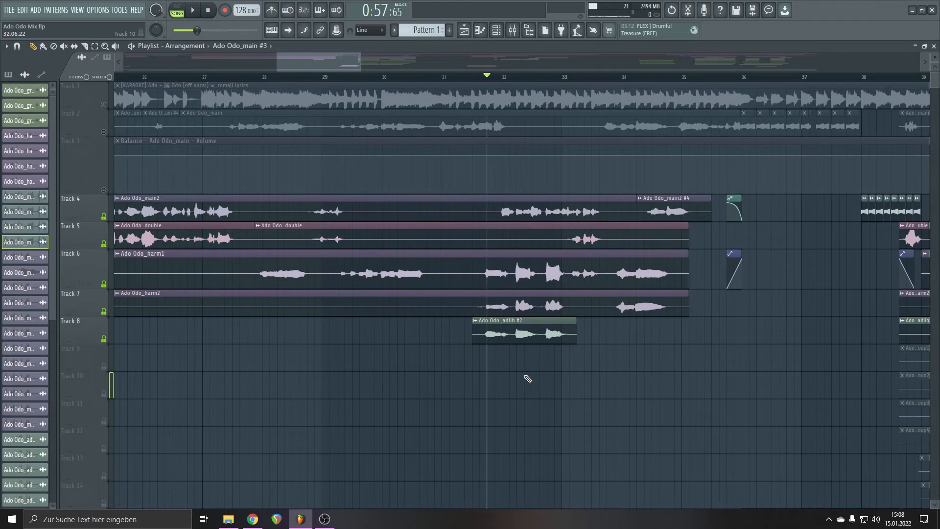
pyautogui.doubleClick(523, 332)
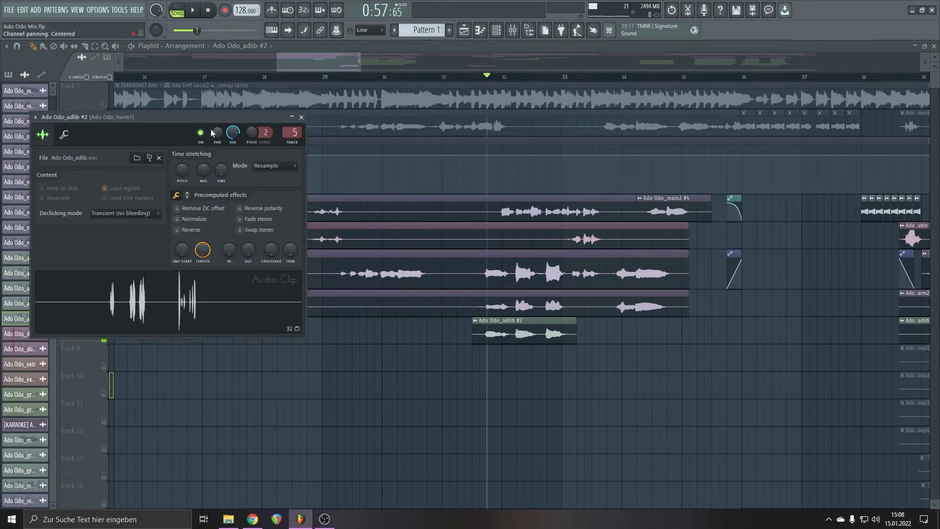
pyautogui.doubleClick(552, 305)
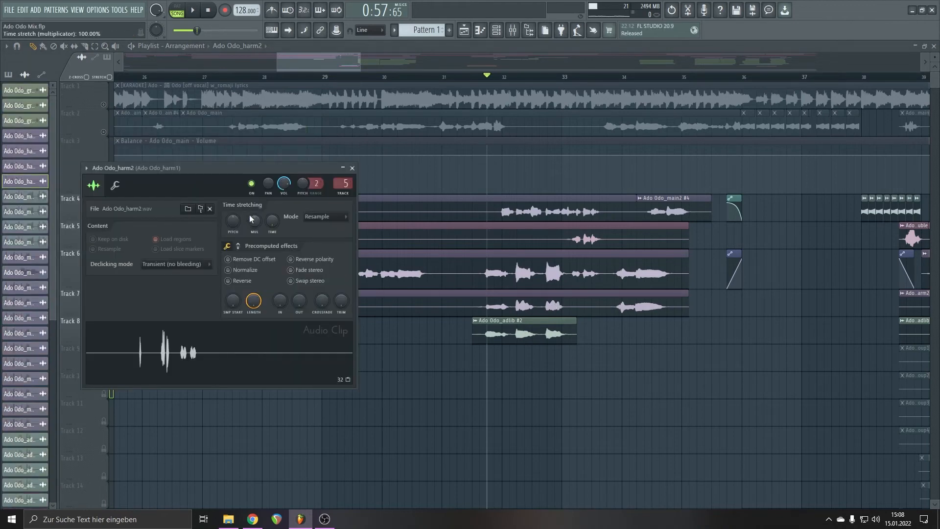
pyautogui.doubleClick(382, 267)
pyautogui.click(341, 64)
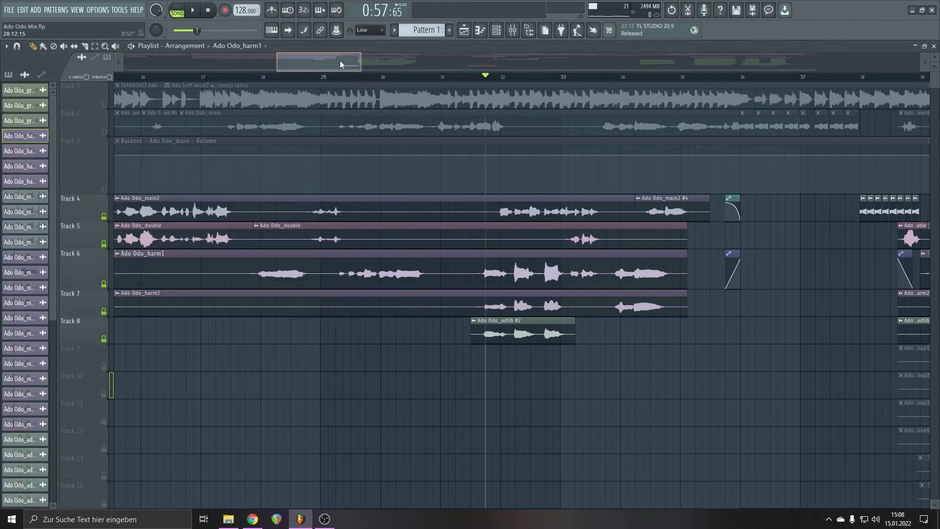
# Show the mixer and examine the FabFilter Pro-Q 3 bands on Ado Odo_harm1, including the high shelf, and close the equalizer
pyautogui.click(512, 30)
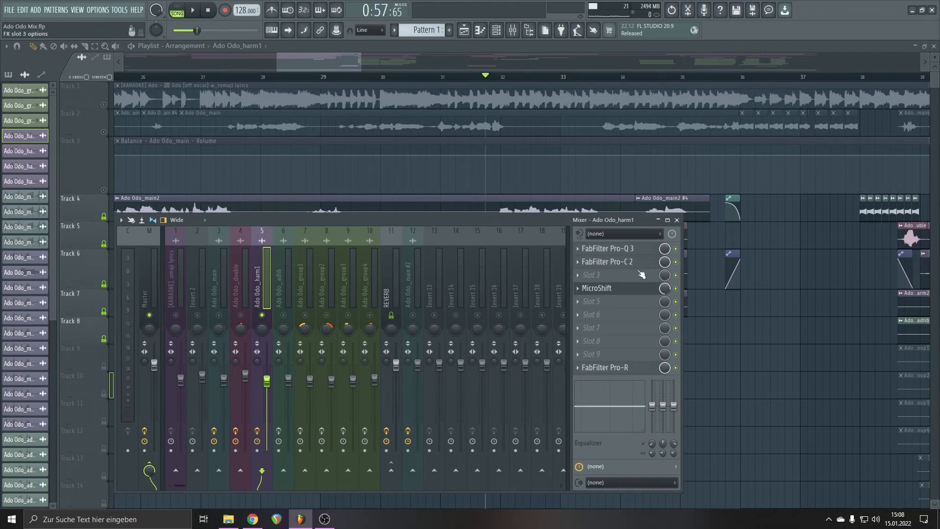
pyautogui.click(619, 250)
pyautogui.moveTo(439, 239)
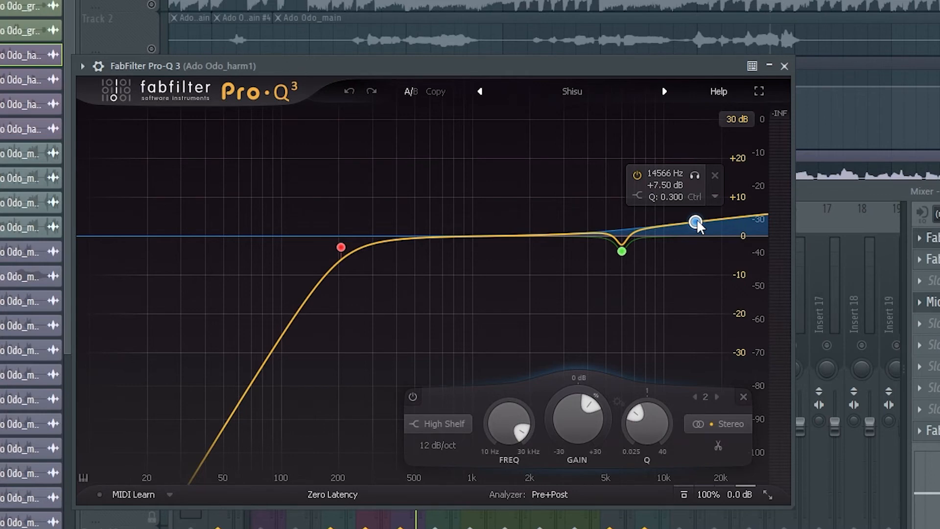
pyautogui.click(784, 66)
pyautogui.click(674, 83)
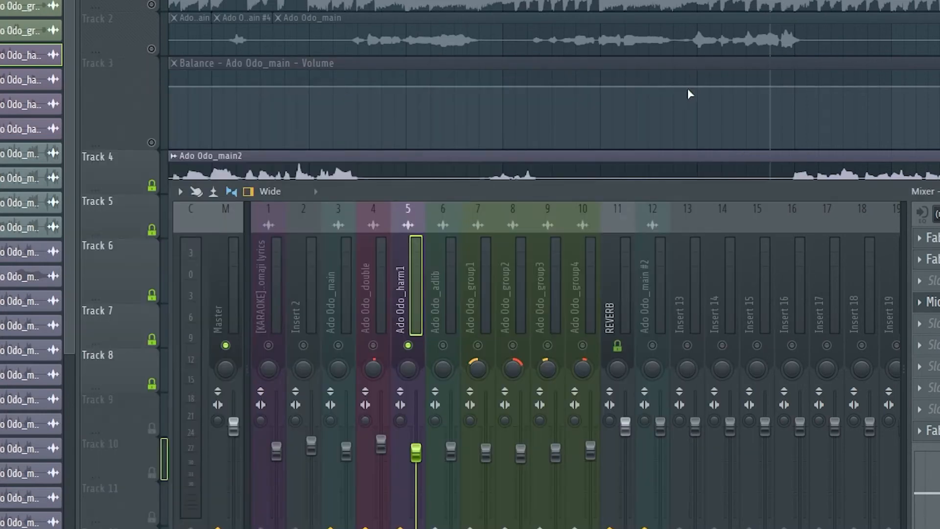
# Examine MicroShift on Ado Odo_harm1, close it and audition the harmonies with FabFilter Pro-R bypassed
pyautogui.click(933, 302)
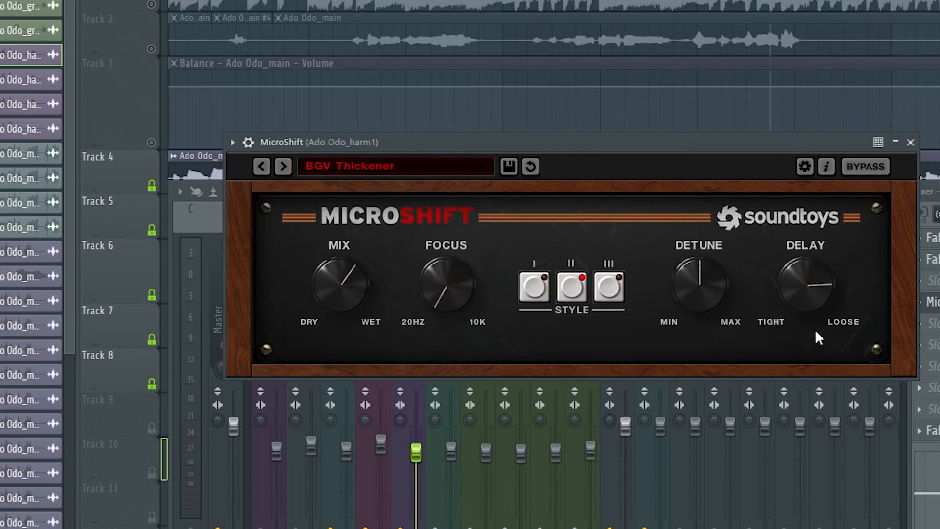
pyautogui.click(911, 143)
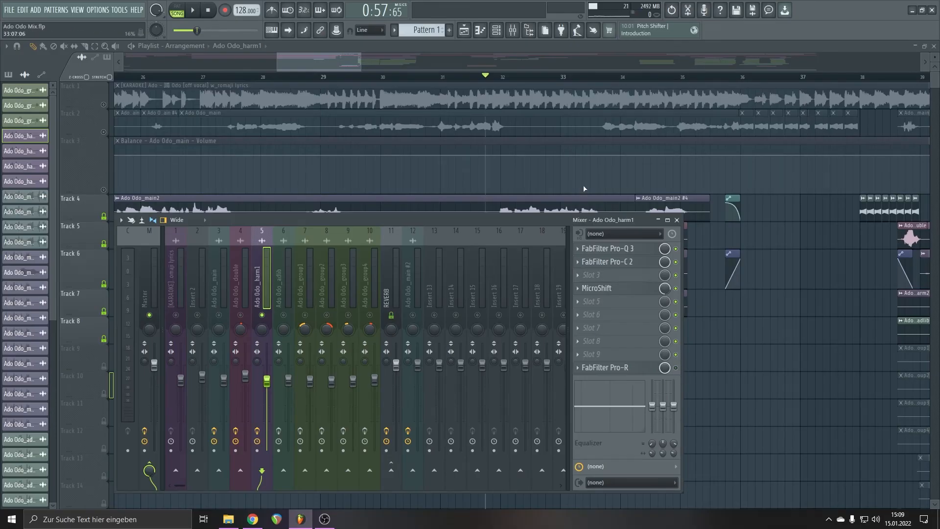
pyautogui.moveTo(540, 222); pyautogui.dragTo(546, 223)
pyautogui.press('space')
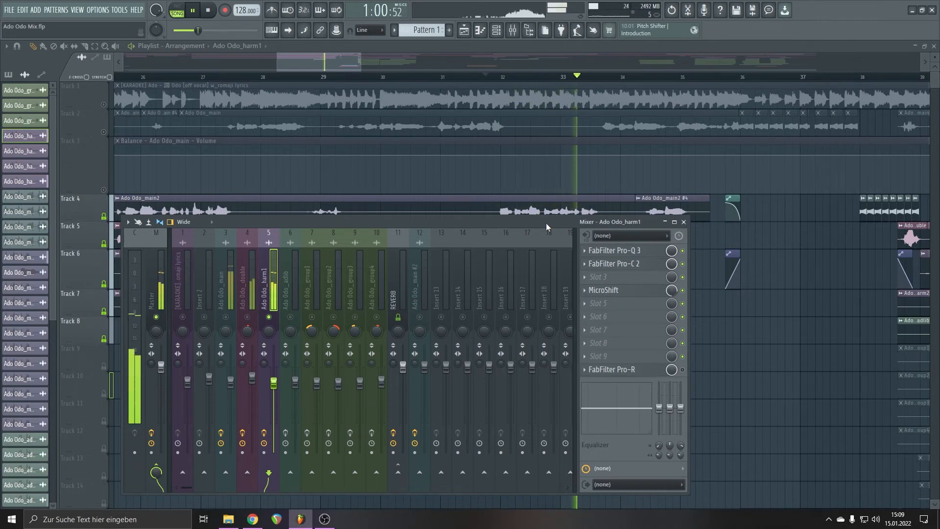
pyautogui.press('space')
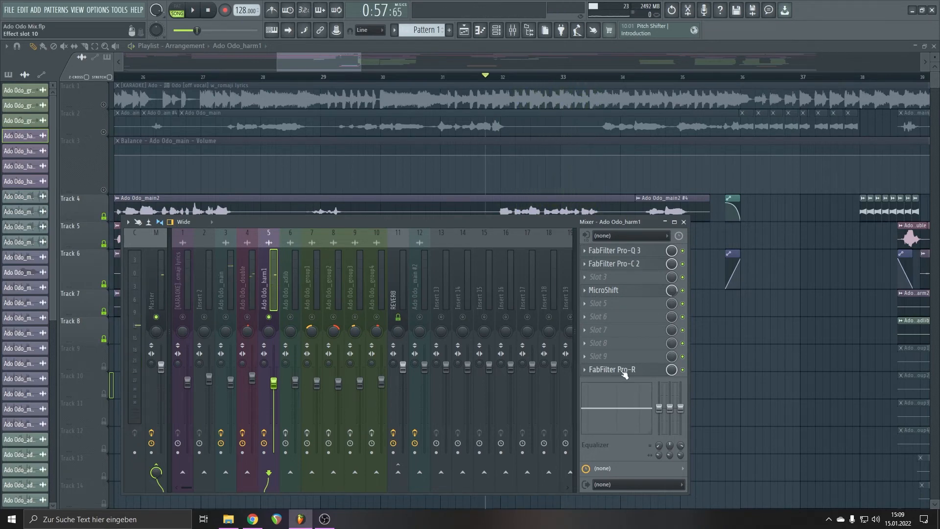
# Inspect the reverb settings and Post EQ bands of FabFilter Pro-R on Ado Odo_harm1, close it and play the harmonies
pyautogui.click(629, 371)
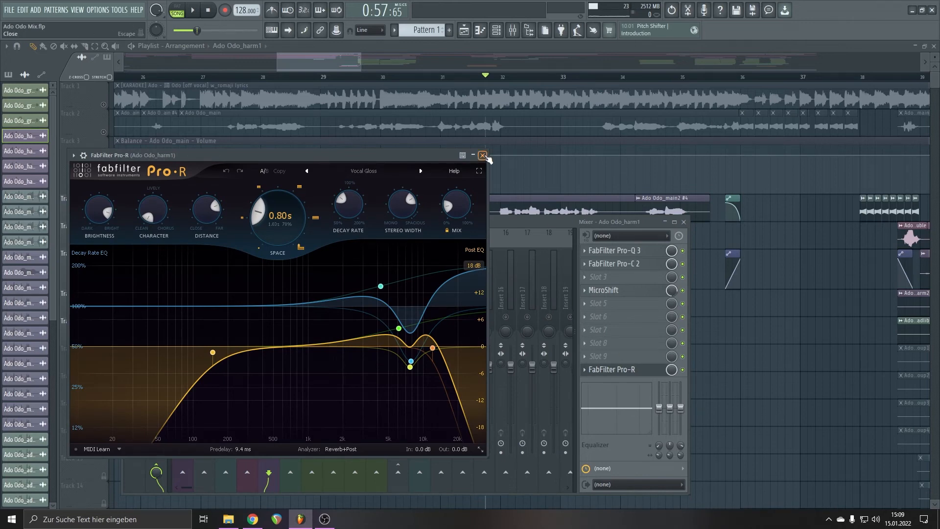
pyautogui.moveTo(433, 349)
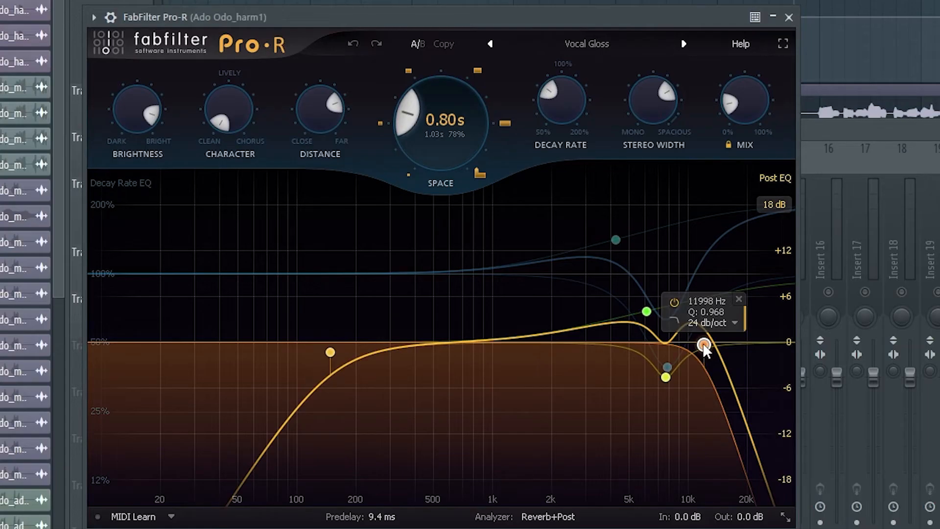
pyautogui.scroll(-2, 703, 344)
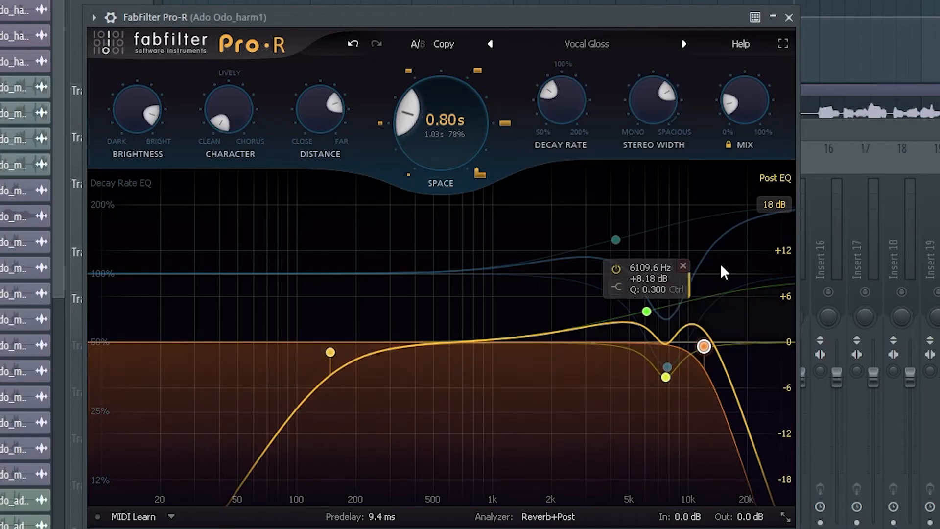
pyautogui.click(789, 17)
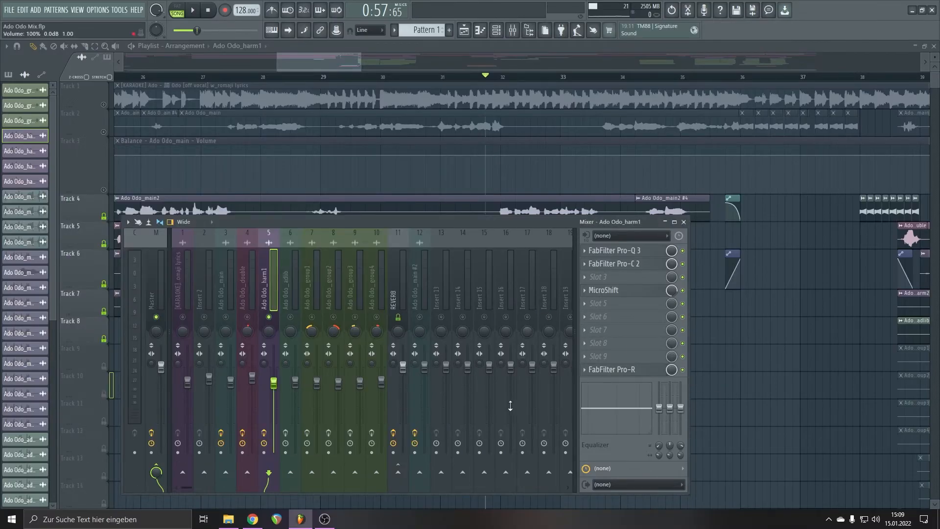
pyautogui.press('space')
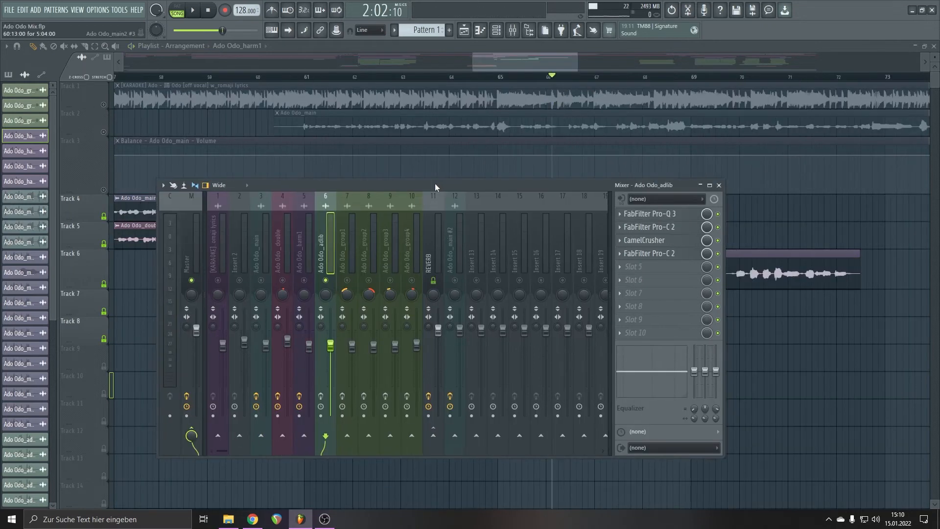
# Look at both FabFilter Pro-C 2 compressors on the Ado Odo_adlib mixer track and close them
pyautogui.moveTo(434, 183)
pyautogui.mouseDown()
pyautogui.moveTo(446, 172)
pyautogui.moveTo(434, 176)
pyautogui.mouseUp()
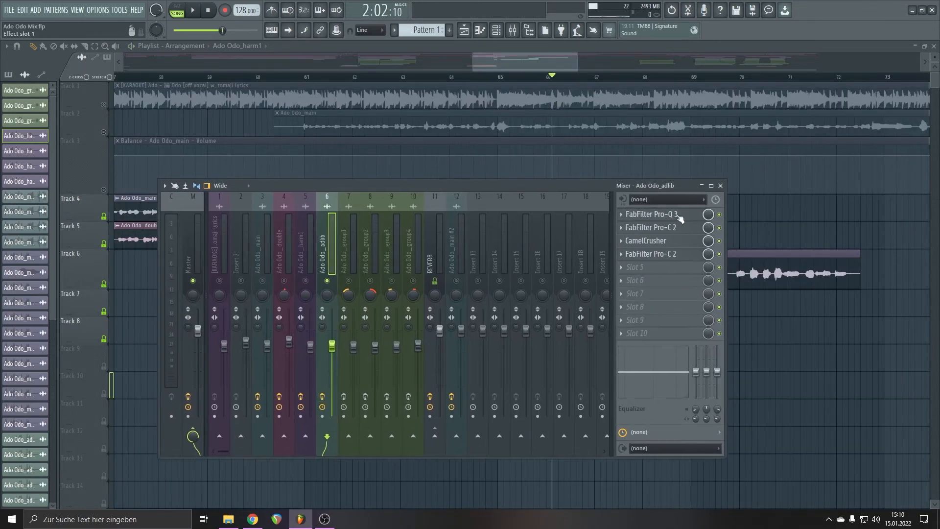
pyautogui.click(679, 262)
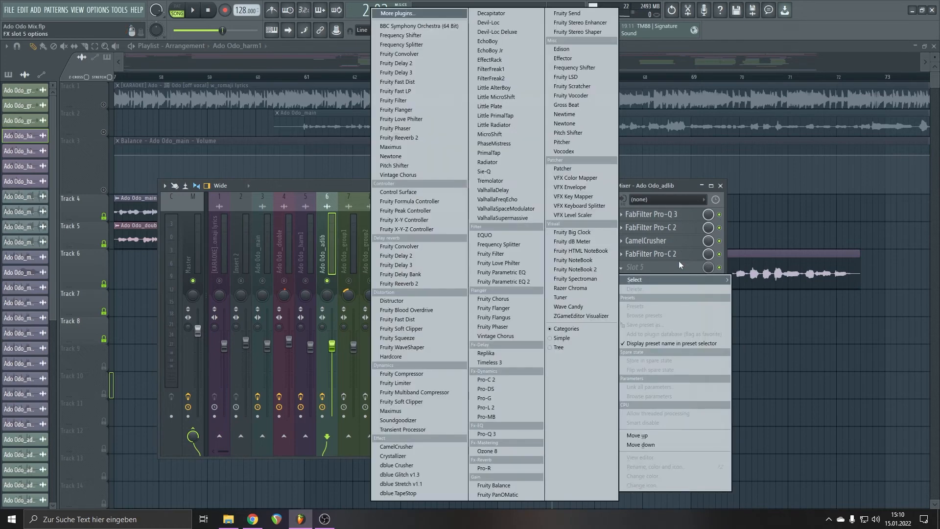
pyautogui.click(676, 256)
pyautogui.click(668, 255)
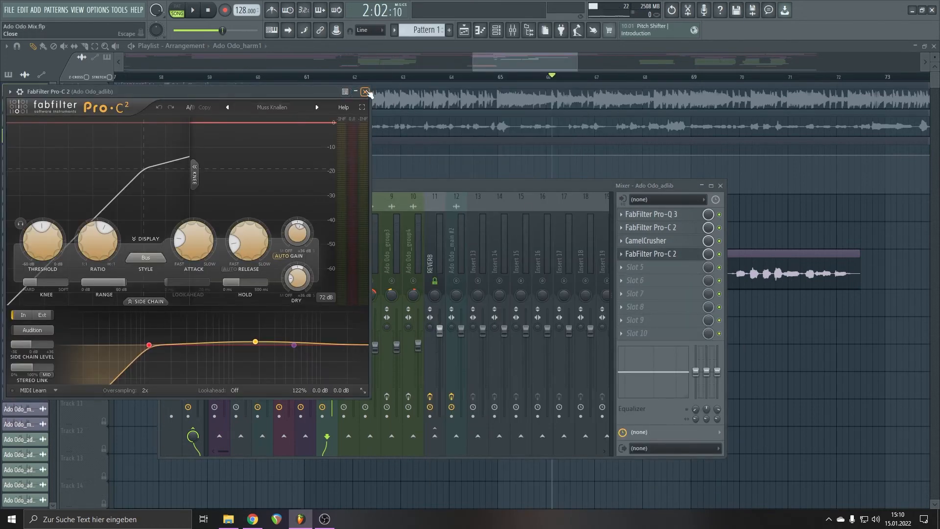
pyautogui.click(655, 254)
pyautogui.click(689, 229)
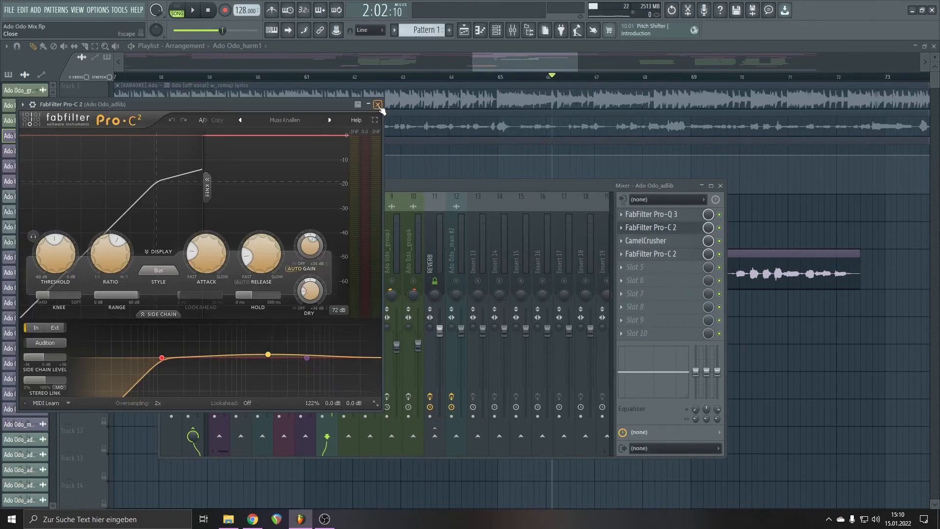
pyautogui.click(377, 104)
# Inspect the low-cut, bell and high-shelf bands of FabFilter Pro-Q 3 on Ado Odo_adlib, audition the ad-libs and hide the mixer
pyautogui.click(682, 214)
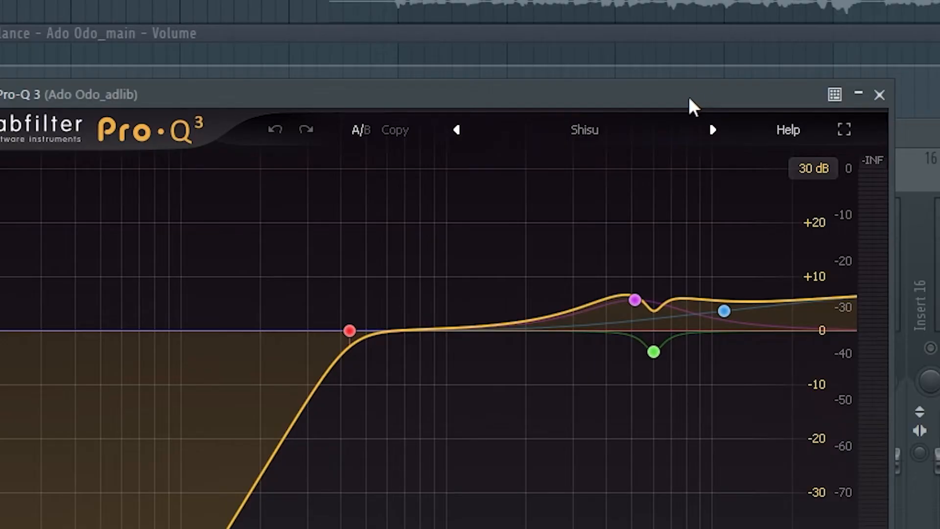
pyautogui.moveTo(689, 99); pyautogui.dragTo(767, 69)
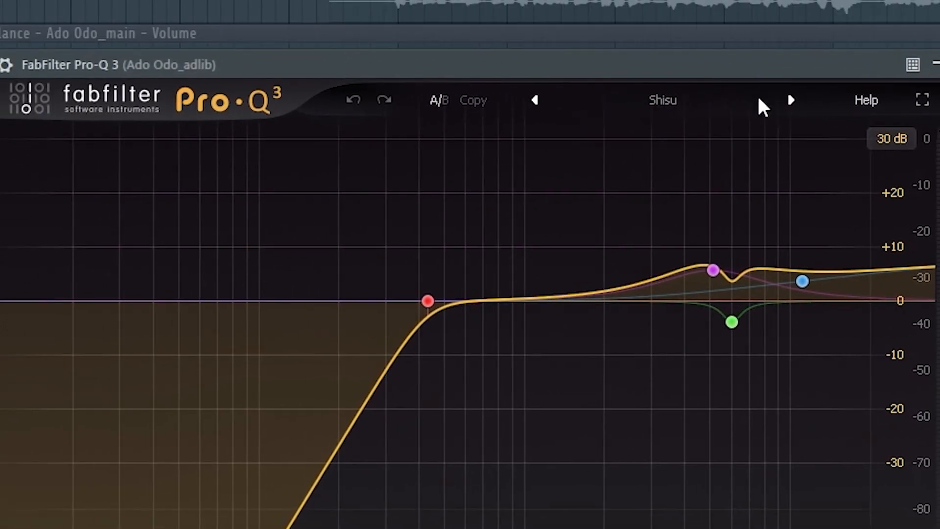
pyautogui.moveTo(443, 297)
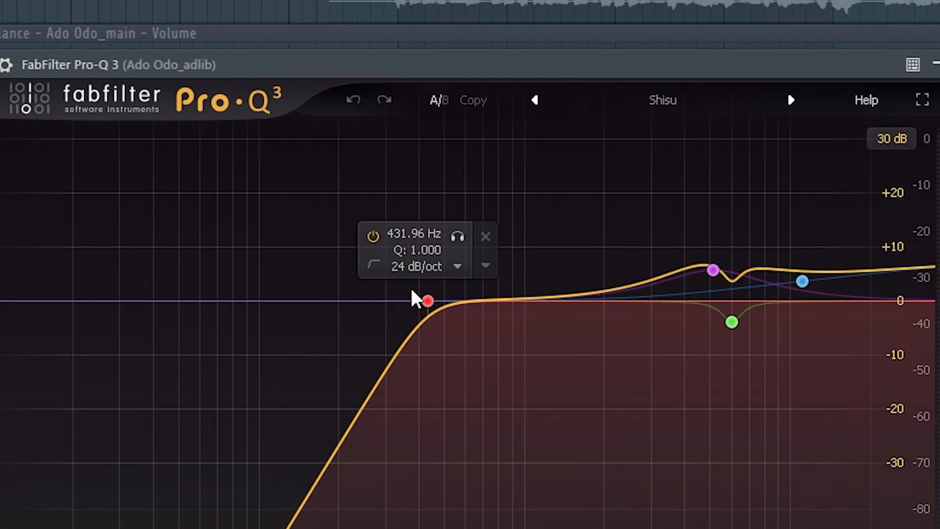
pyautogui.moveTo(634, 216)
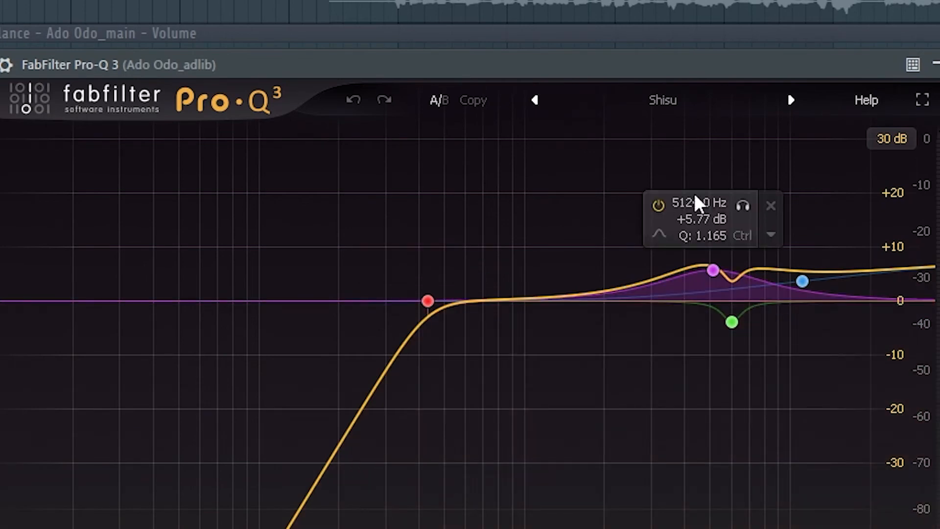
pyautogui.moveTo(440, 319)
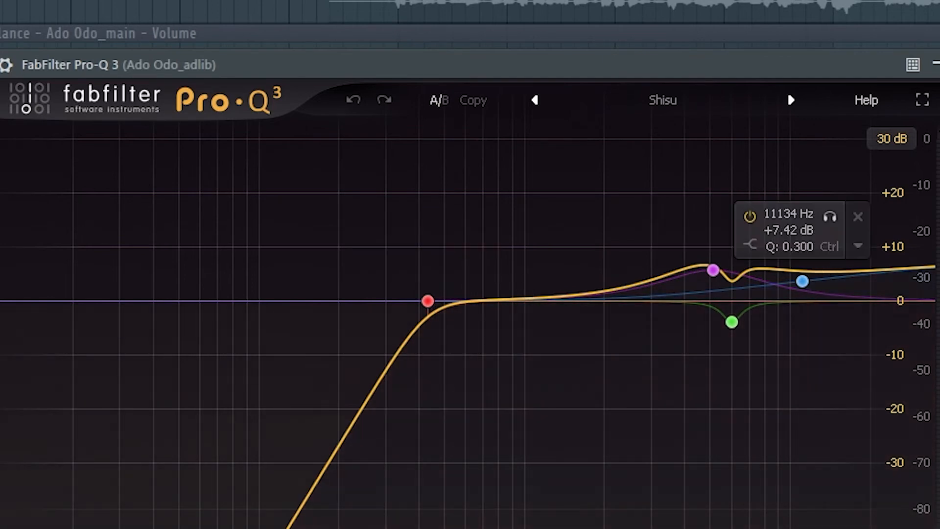
pyautogui.press('space')
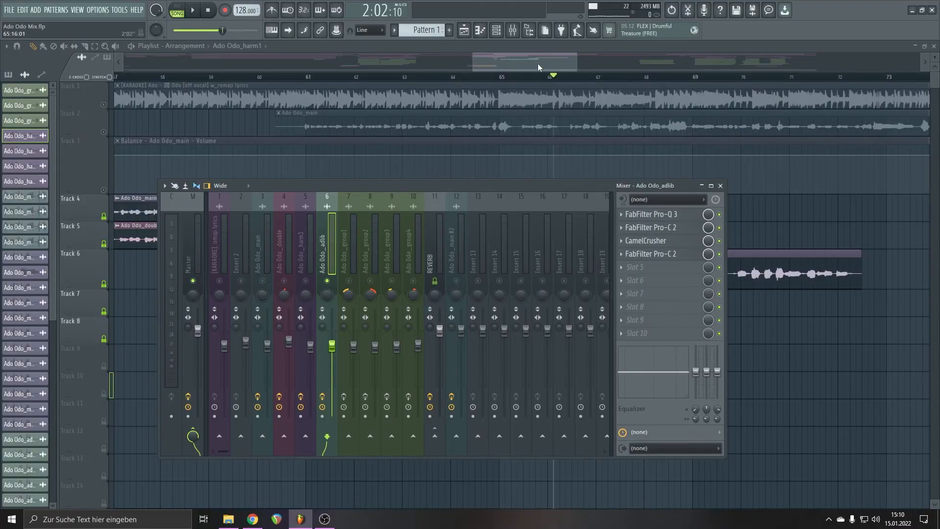
pyautogui.press('F9')
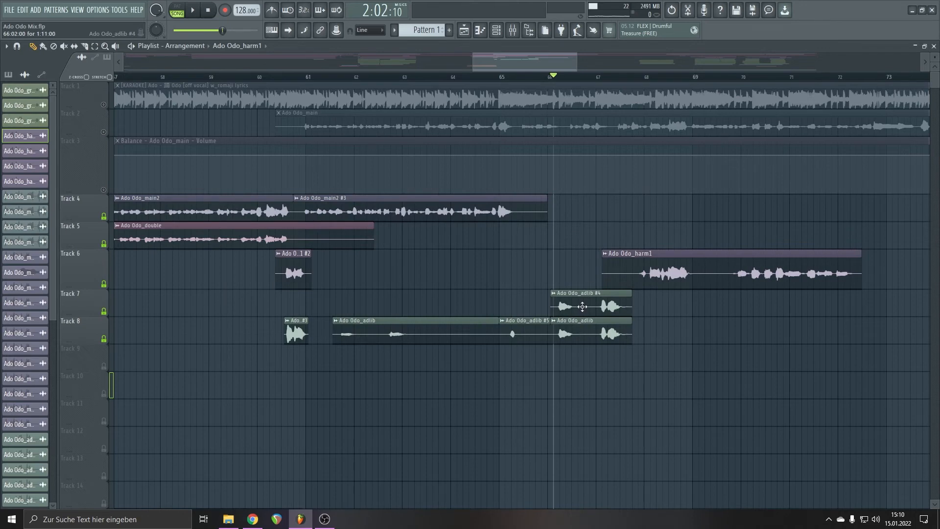
# Look at the channel settings of the Ado Odo_adlib #4 clip on Track 7, close them and audition the ad-libs from bar 66
pyautogui.scroll(1, 605, 369)
pyautogui.scroll(1, 660, 495)
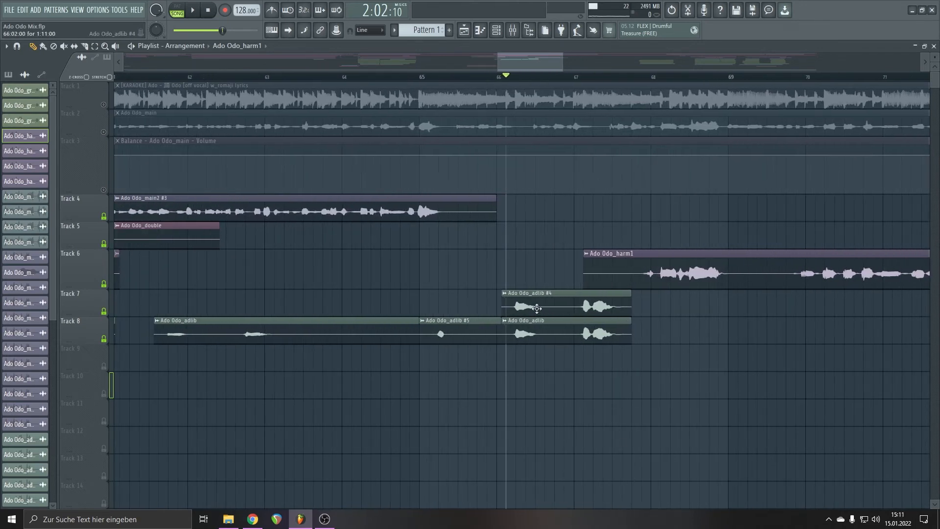
pyautogui.doubleClick(534, 308)
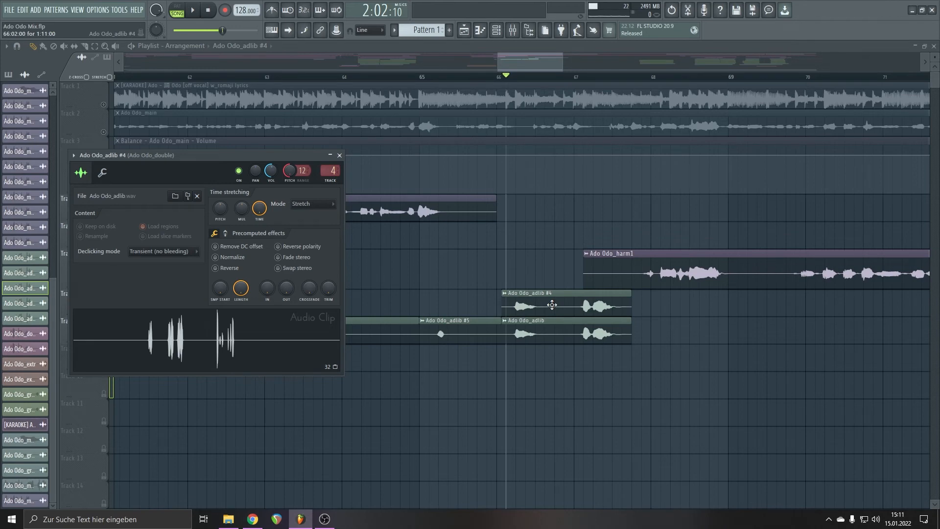
pyautogui.click(536, 63)
pyautogui.press('space')
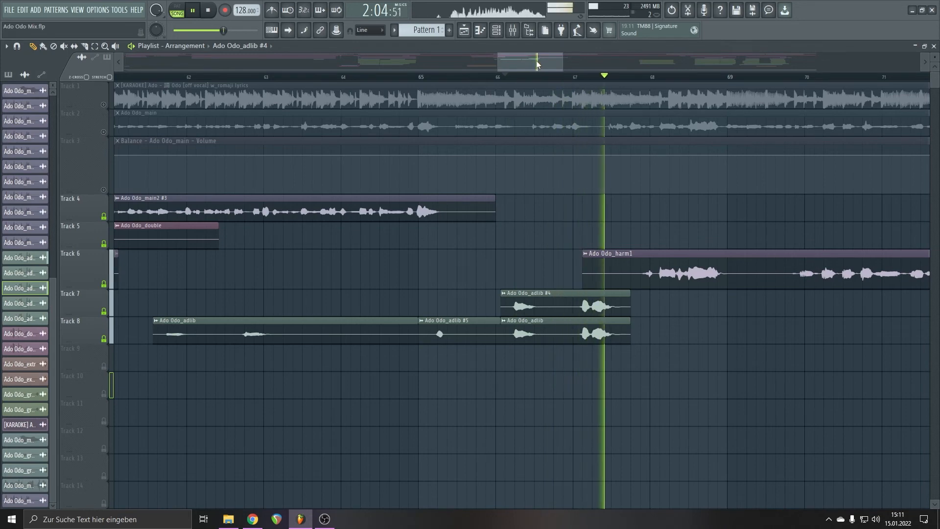
pyautogui.press('space')
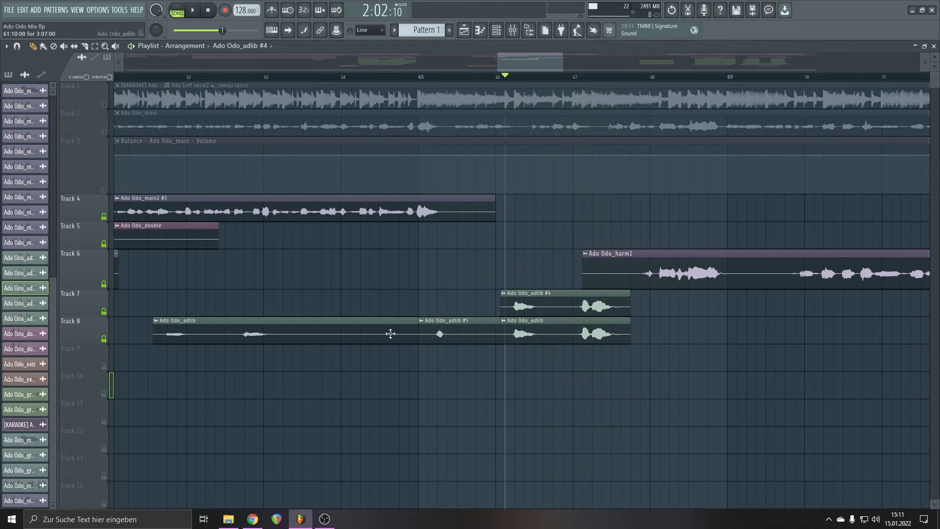
# Look through the group vocal mixer tracks and inspect the FabFilter Pro-Q 3 curve on Ado Odo_group1
pyautogui.scroll(-2, 390, 331)
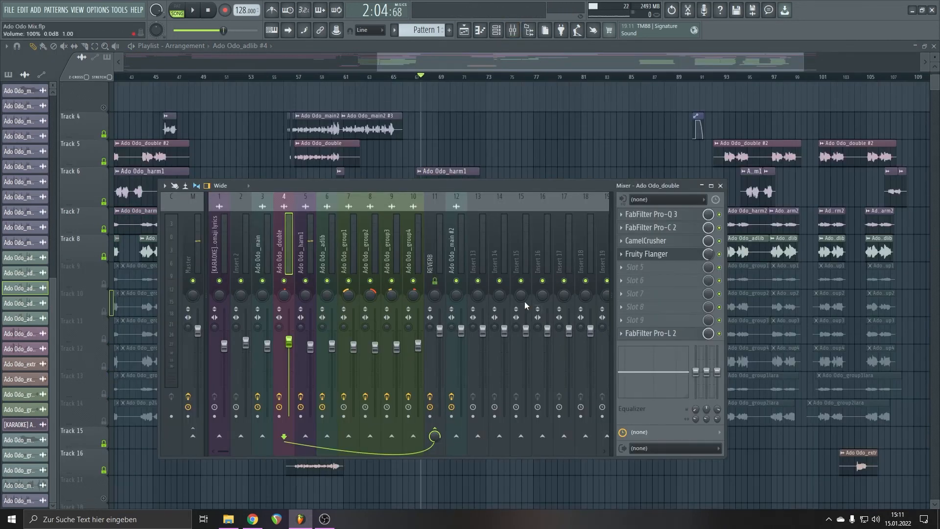
pyautogui.click(345, 237)
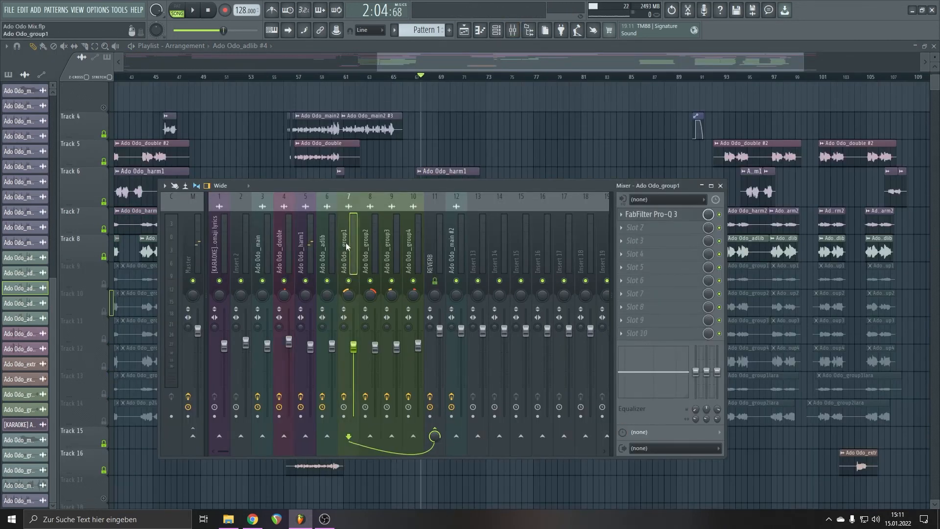
pyautogui.click(375, 247)
pyautogui.click(388, 249)
pyautogui.click(353, 255)
pyautogui.click(673, 215)
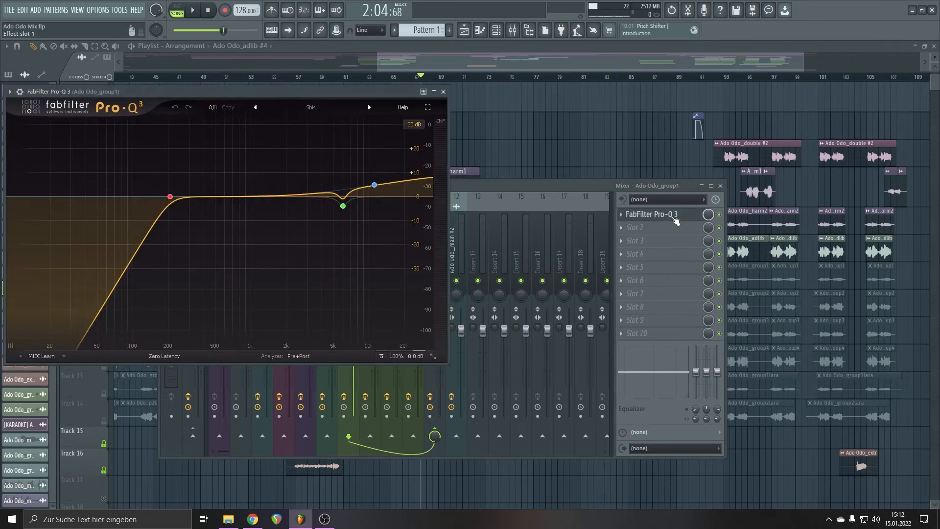
pyautogui.click(443, 93)
# Inspect FabFilter Pro-Q 3 on Ado Odo_group2 and Ado Odo_group3, closing each, and hide the mixer
pyautogui.click(374, 245)
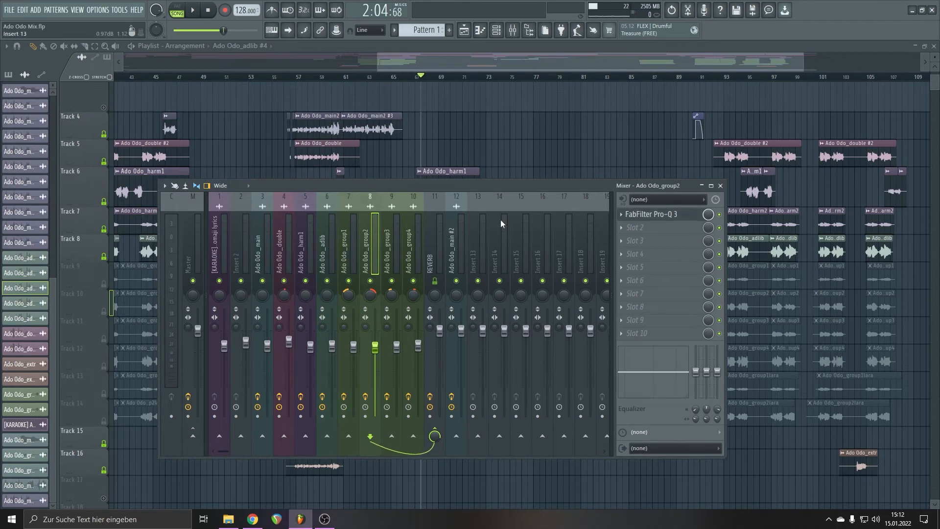
pyautogui.click(680, 220)
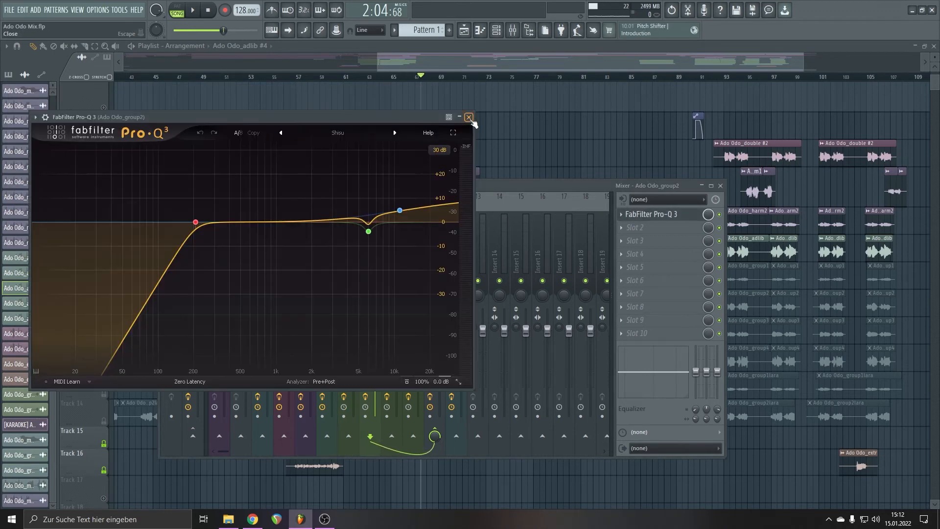
pyautogui.click(471, 117)
pyautogui.click(390, 249)
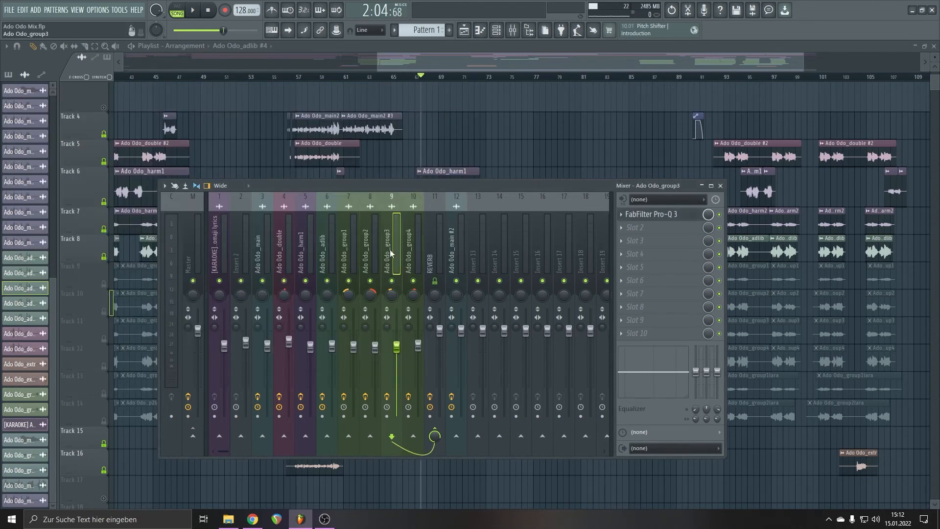
pyautogui.click(677, 215)
pyautogui.click(494, 143)
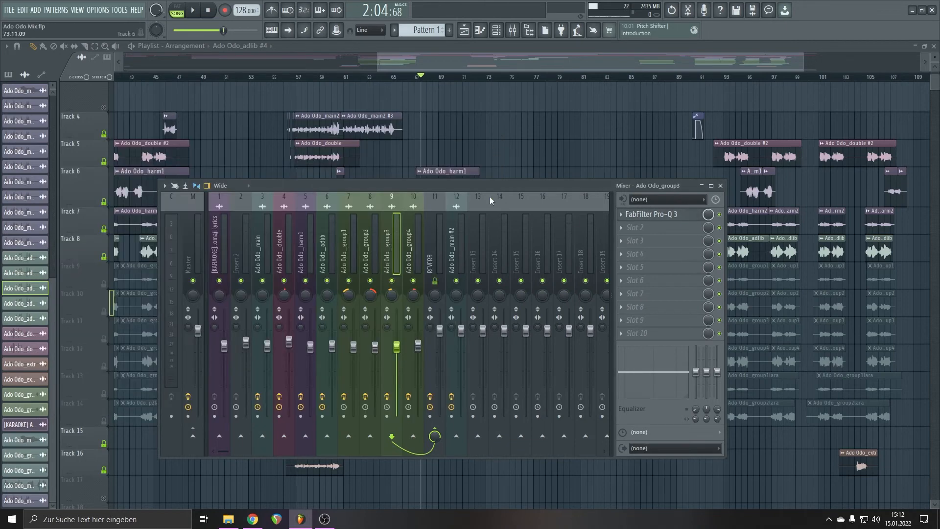
pyautogui.click(413, 258)
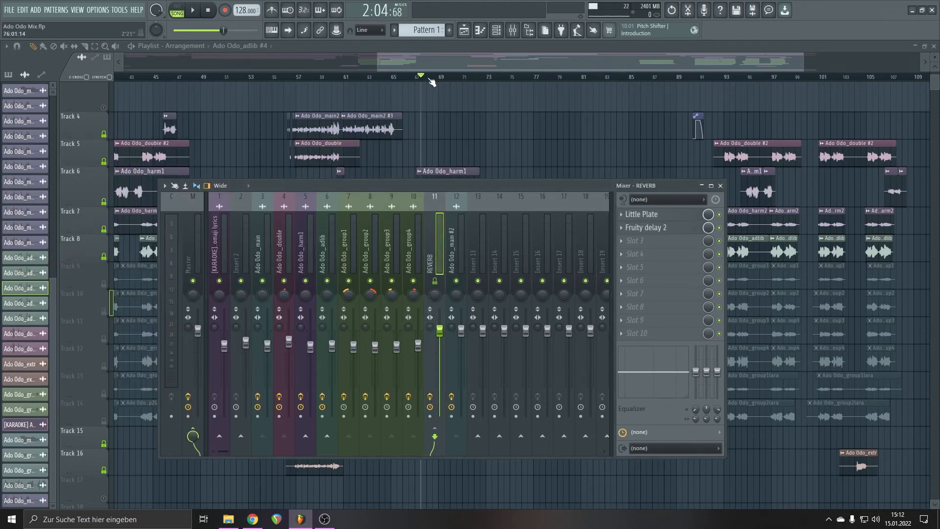
pyautogui.press('F9')
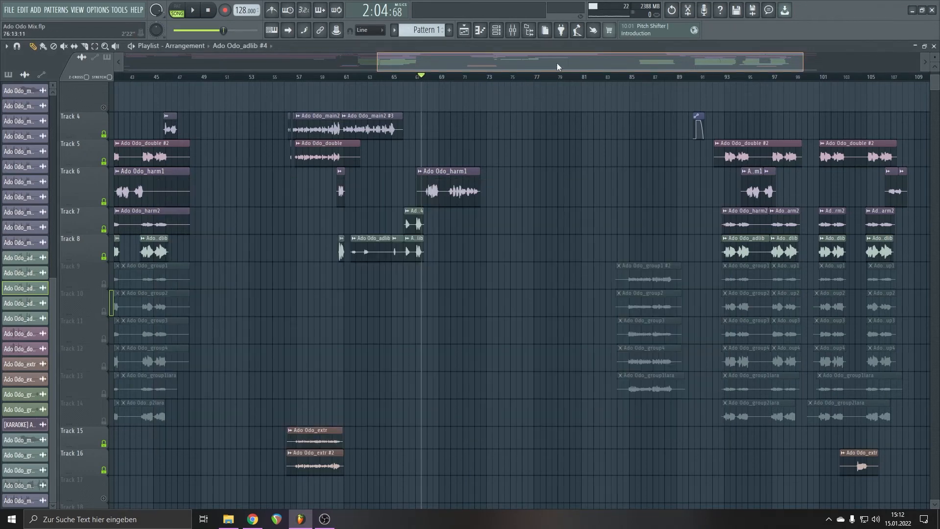
# Unmute the group vocals on Tracks 9 to 14, mute Tracks 5, 7 and 8, and audition the section from bar 40
pyautogui.moveTo(107, 287); pyautogui.dragTo(105, 340)
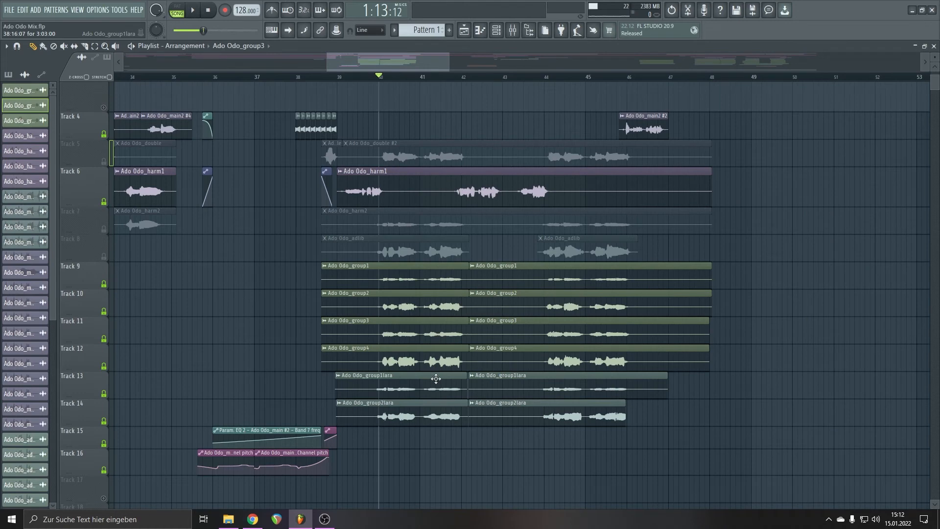
pyautogui.scroll(-2, 431, 447)
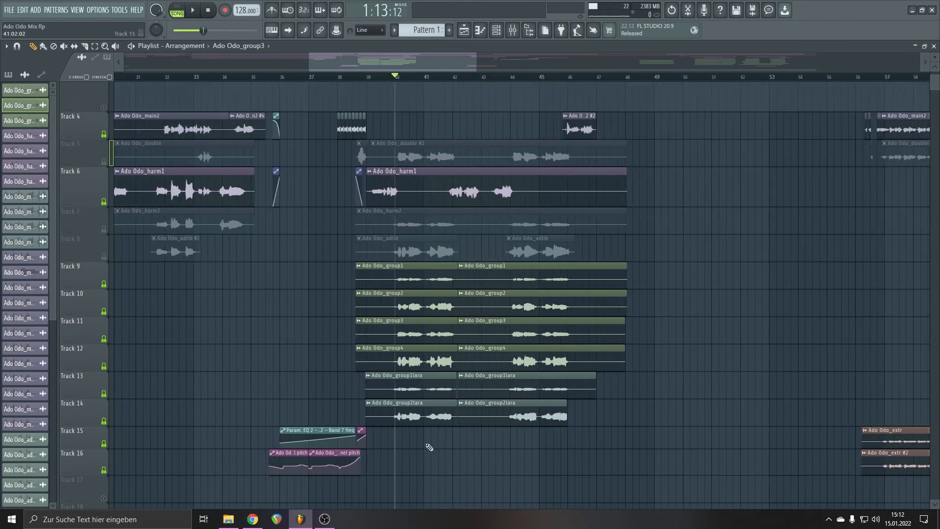
pyautogui.press('space')
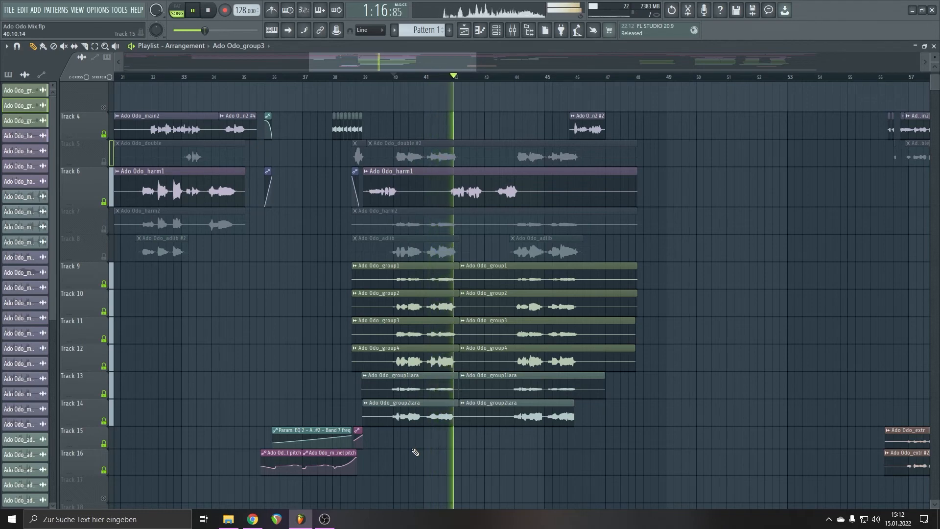
pyautogui.press('space')
# Unmute the ad-libs on Track 8 and the second harmony on Track 7, and play the groups with them
pyautogui.click(105, 257)
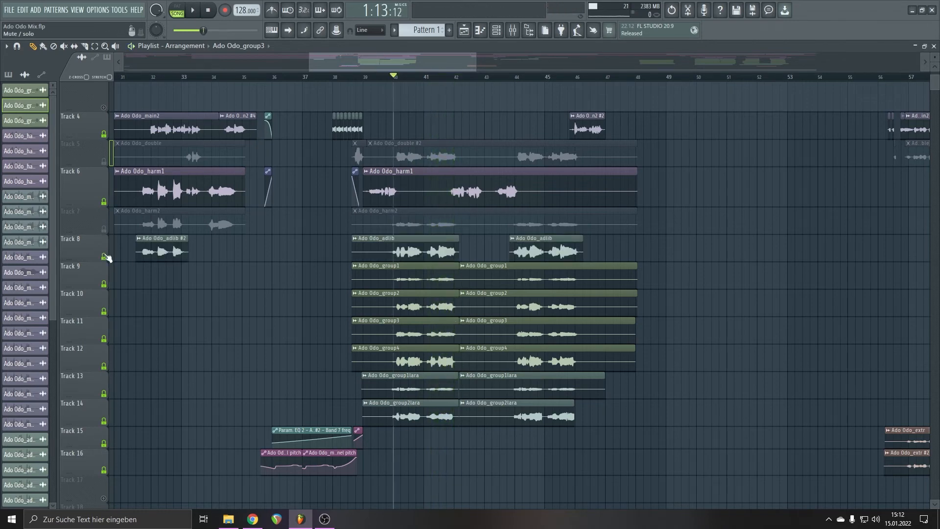
pyautogui.click(104, 229)
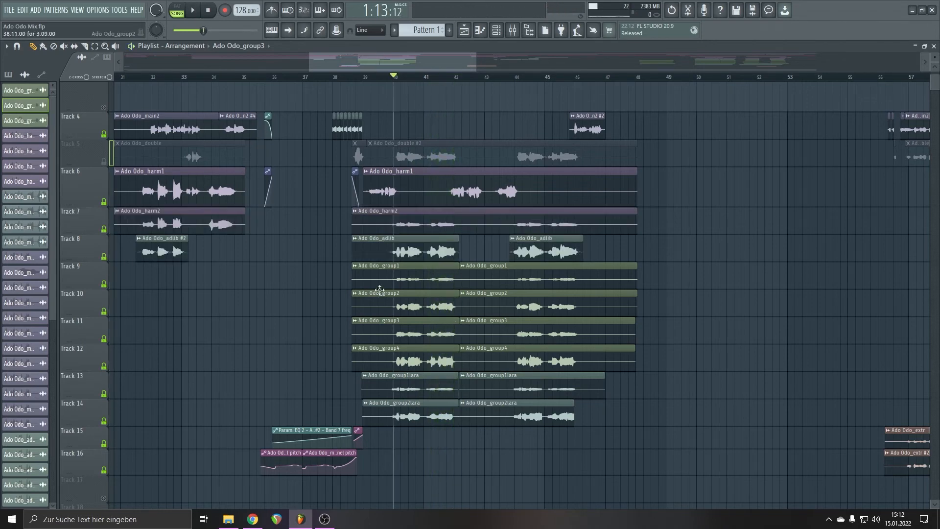
pyautogui.press('space')
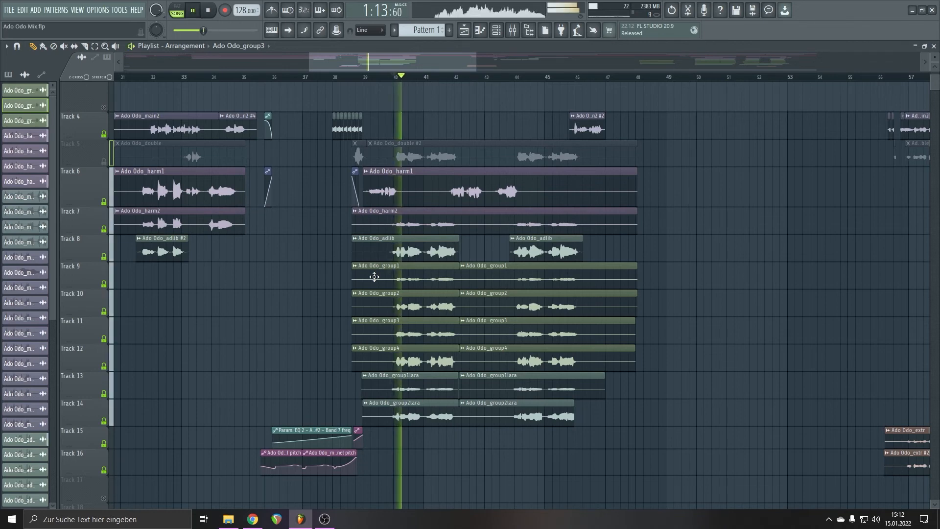
pyautogui.scroll(3, 314, 342)
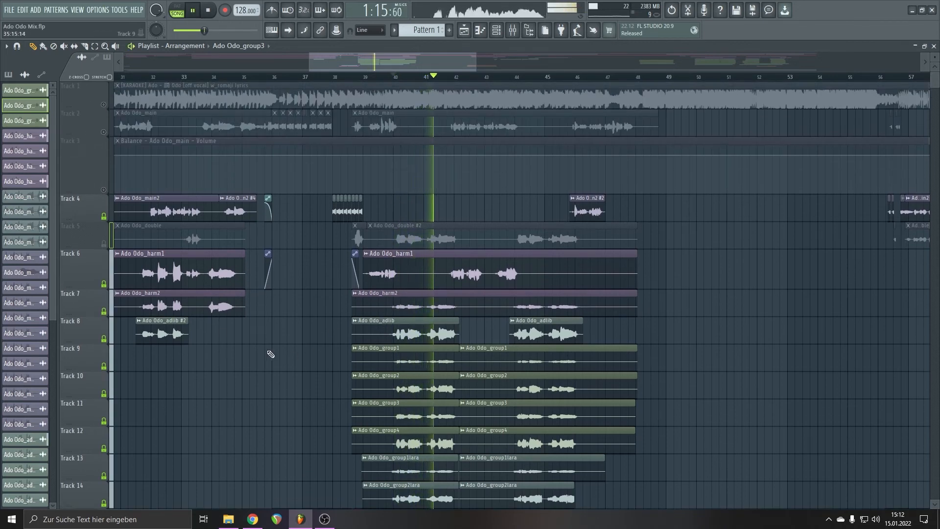
pyautogui.press('space')
# Unmute the doubles on Track 5 and play the stacked backing vocals from bar 40
pyautogui.click(104, 243)
pyautogui.press('space')
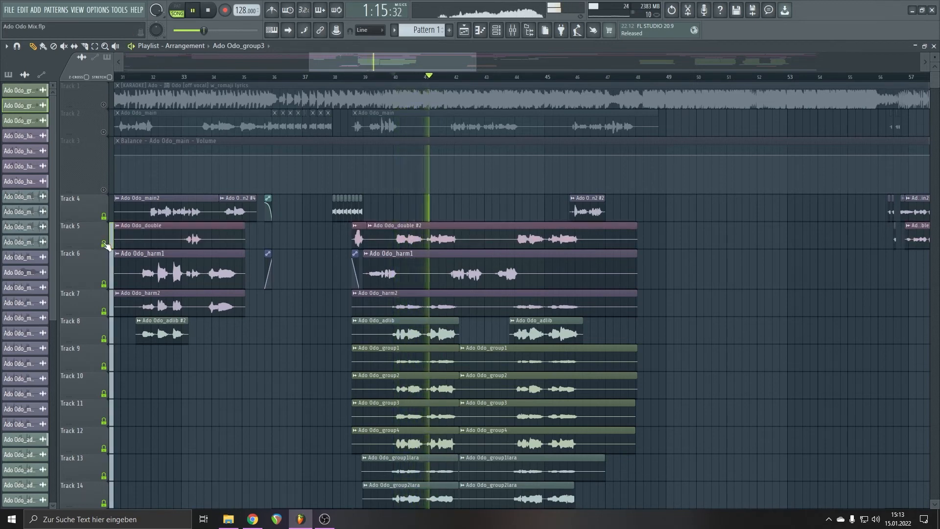
pyautogui.scroll(-3, 239, 343)
pyautogui.press('space')
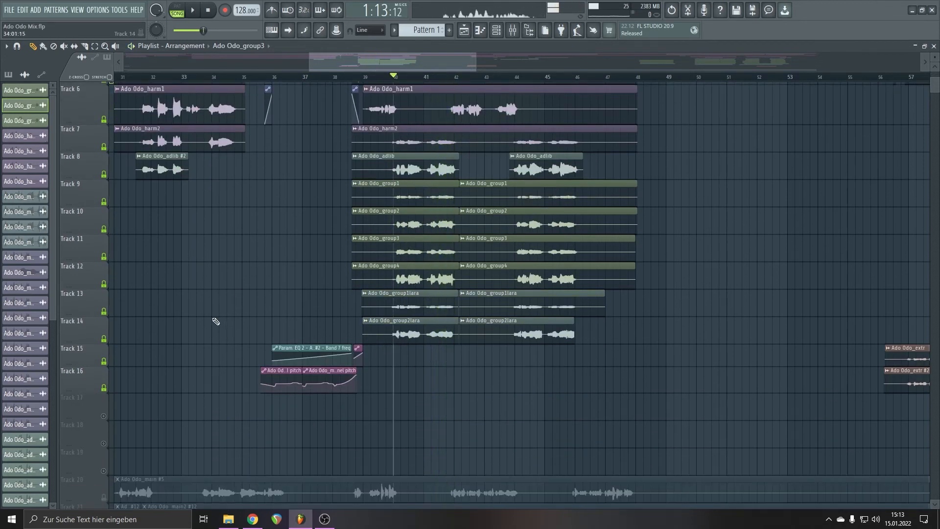
# Review the backing vocal arrangement and audition the group vocal clips on Tracks 9 to 13 from about bar 84
pyautogui.scroll(-3, 213, 321)
pyautogui.scroll(3, 460, 431)
pyautogui.scroll(-2, 431, 430)
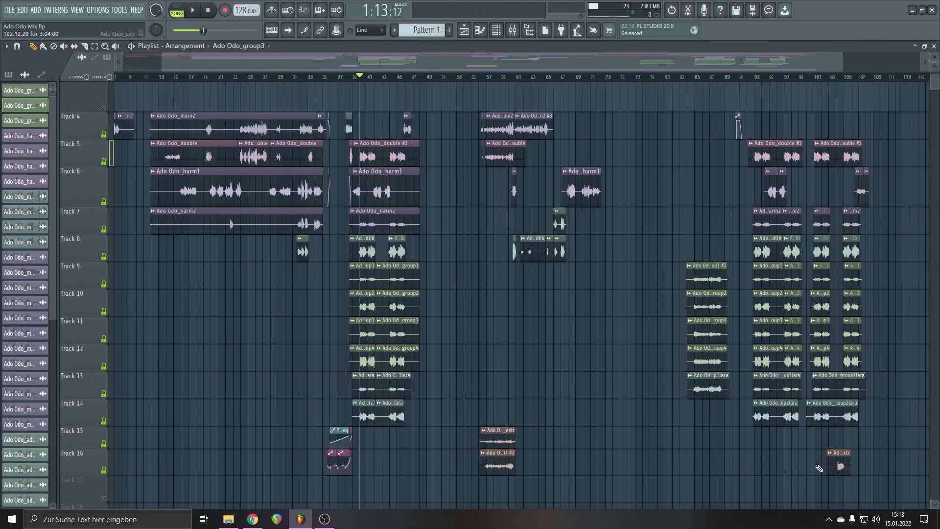
pyautogui.scroll(2, 659, 420)
pyautogui.scroll(3, 663, 399)
pyautogui.click(656, 75)
pyautogui.press('space')
pyautogui.scroll(-4, 487, 366)
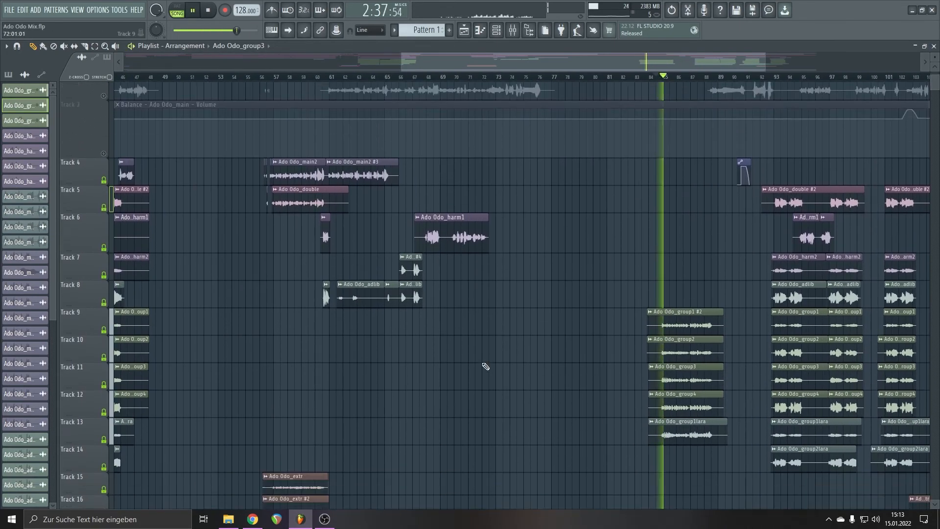
pyautogui.scroll(2, 803, 421)
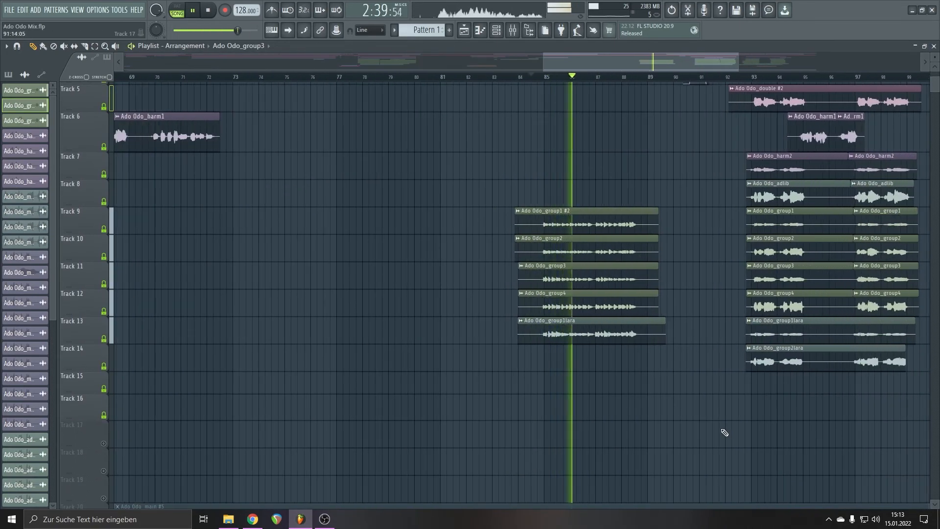
pyautogui.scroll(3, 724, 432)
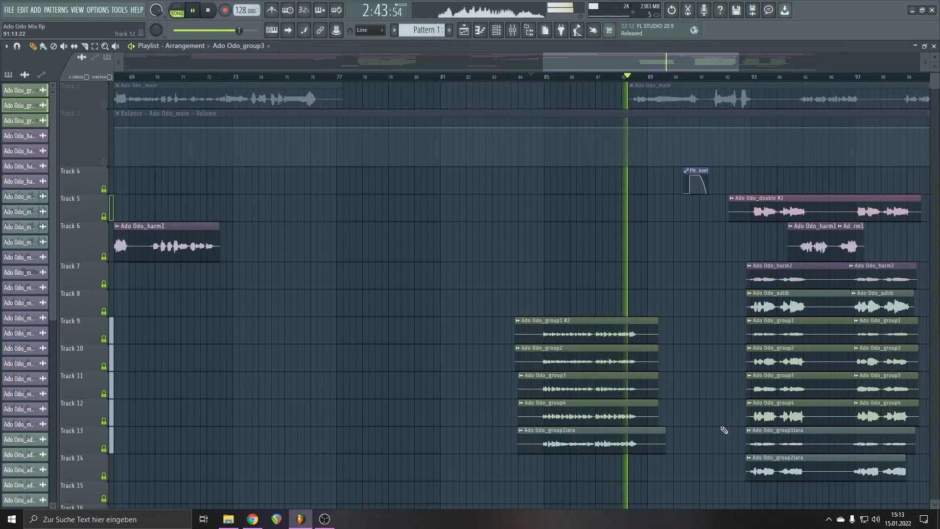
pyautogui.scroll(-4, 724, 431)
pyautogui.scroll(-2, 536, 454)
pyautogui.press('space')
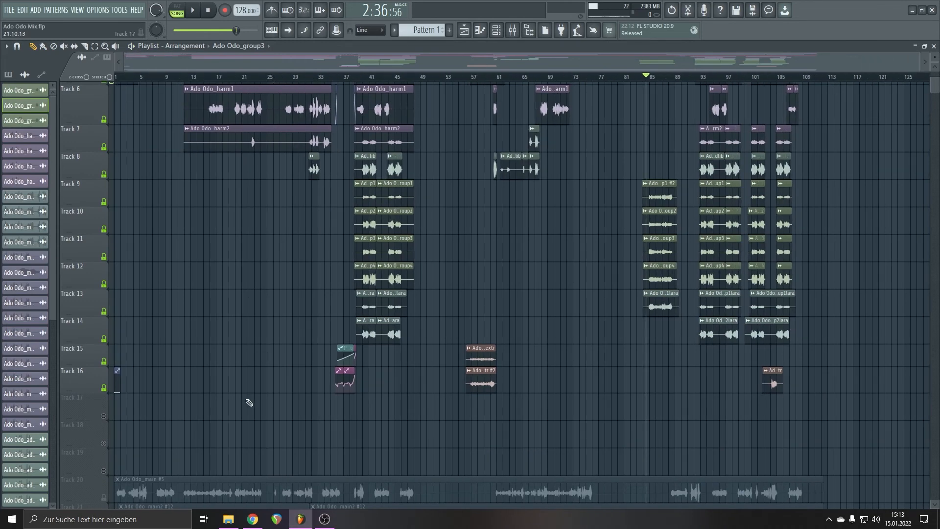
# Unmute the main vocal on Track 2, the volume automation on Track 3 and the karaoke instrumental on Track 1
pyautogui.scroll(6, 249, 402)
pyautogui.press('F9')
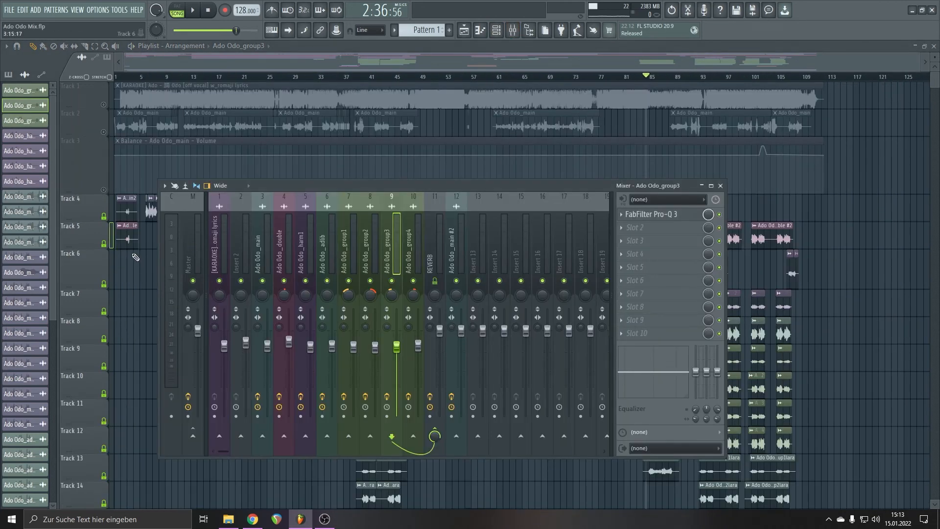
pyautogui.click(103, 132)
pyautogui.click(104, 190)
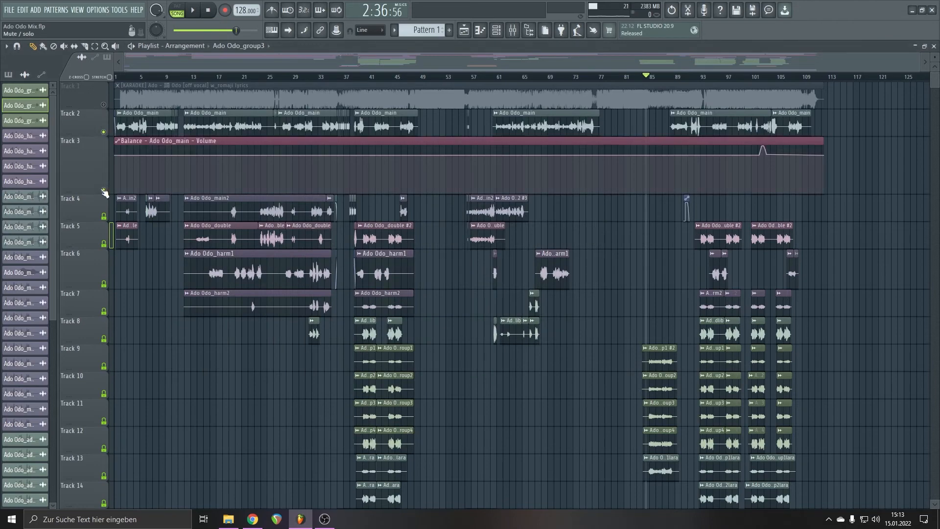
pyautogui.click(104, 105)
# Play the full mix from bar 8 through the chopped Ado Odo_main slices on Track 2
pyautogui.click(160, 76)
pyautogui.press('space')
pyautogui.scroll(5, 145, 281)
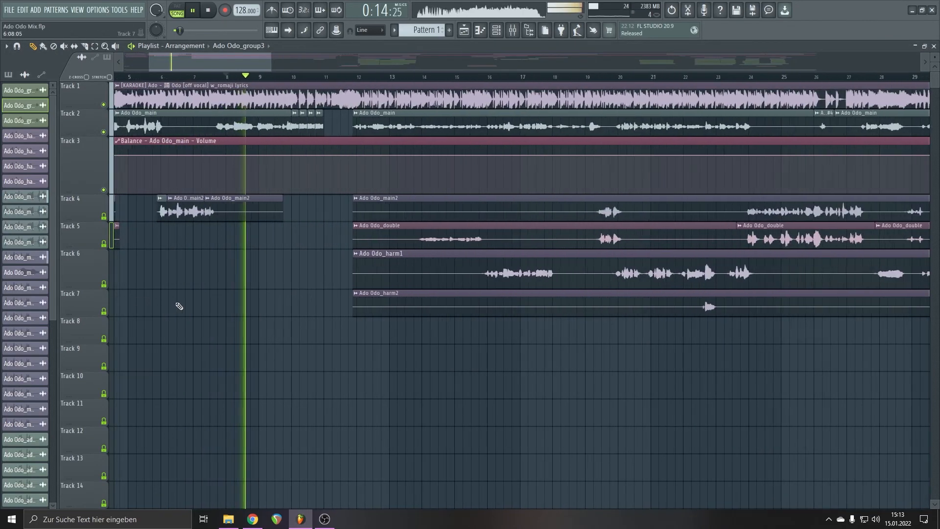
pyautogui.scroll(4, 179, 306)
pyautogui.scroll(-3, 333, 303)
pyautogui.scroll(2, 398, 335)
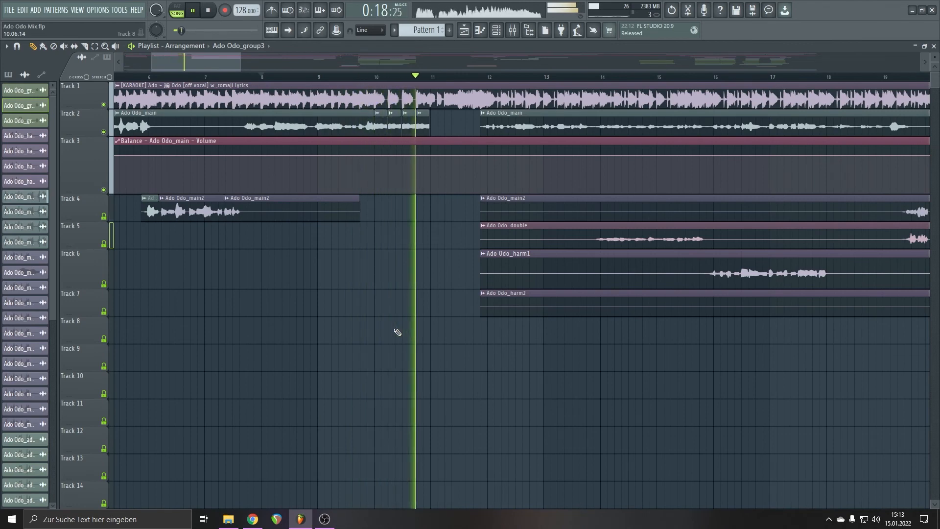
pyautogui.press('space')
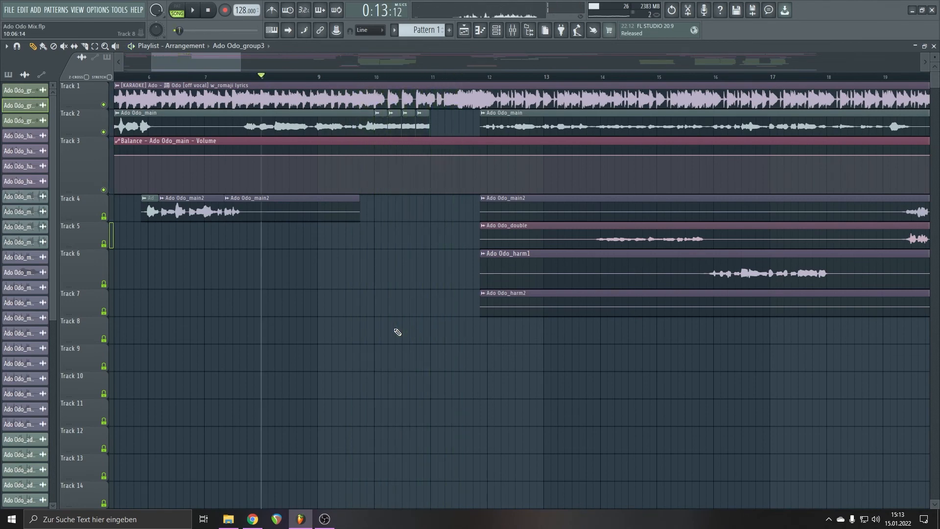
# Move the playback position just before bar 10 and place a short Ado Odo_main slice on Track 5 at bar 10
pyautogui.scroll(-5, 398, 332)
pyautogui.scroll(5, 388, 336)
pyautogui.keyDown('ctrl'); pyautogui.scroll(6, 376, 254); pyautogui.keyUp('ctrl')
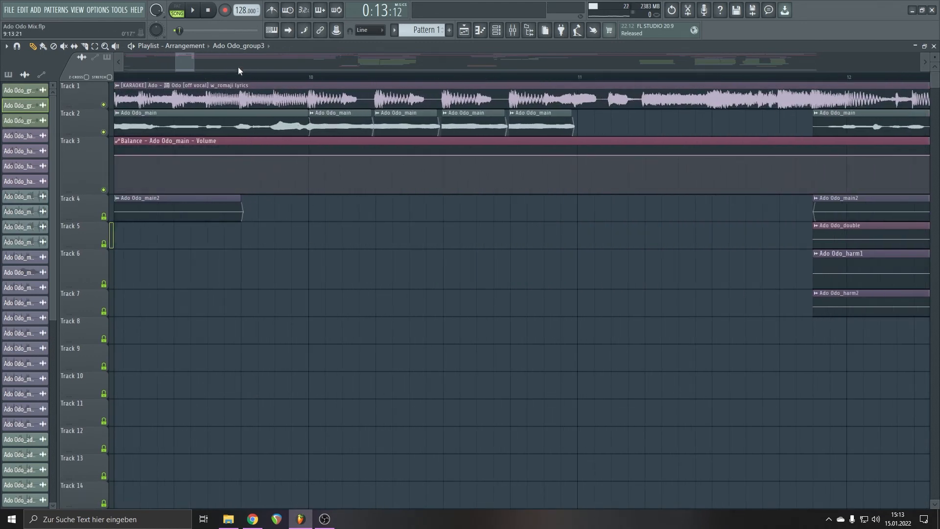
pyautogui.click(258, 77)
pyautogui.keyDown('ctrl'); pyautogui.scroll(-4, 348, 332); pyautogui.keyUp('ctrl')
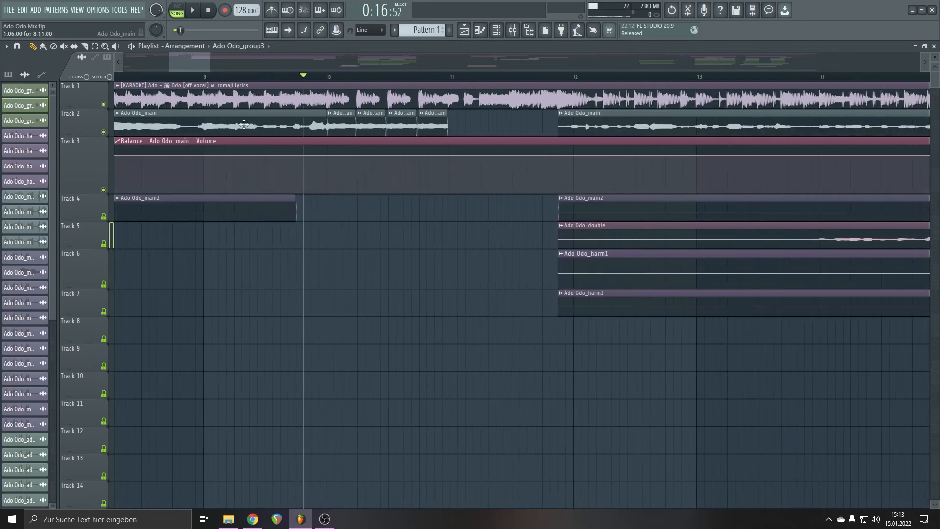
pyautogui.click(328, 238)
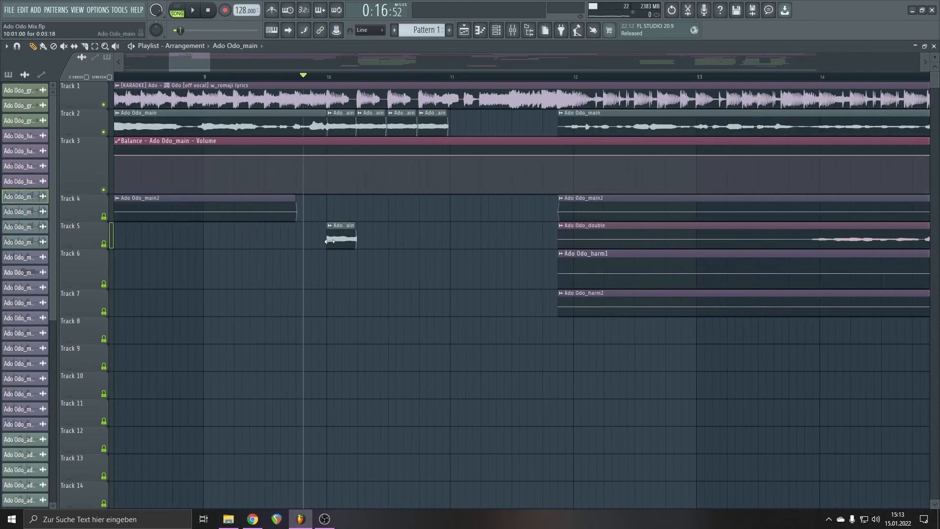
# Remove the Ado Odo_main slice from Track 5 at bar 10 and play the mix through the chopped slices on Track 2
pyautogui.moveTo(327, 242); pyautogui.dragTo(283, 243)
pyautogui.press('space')
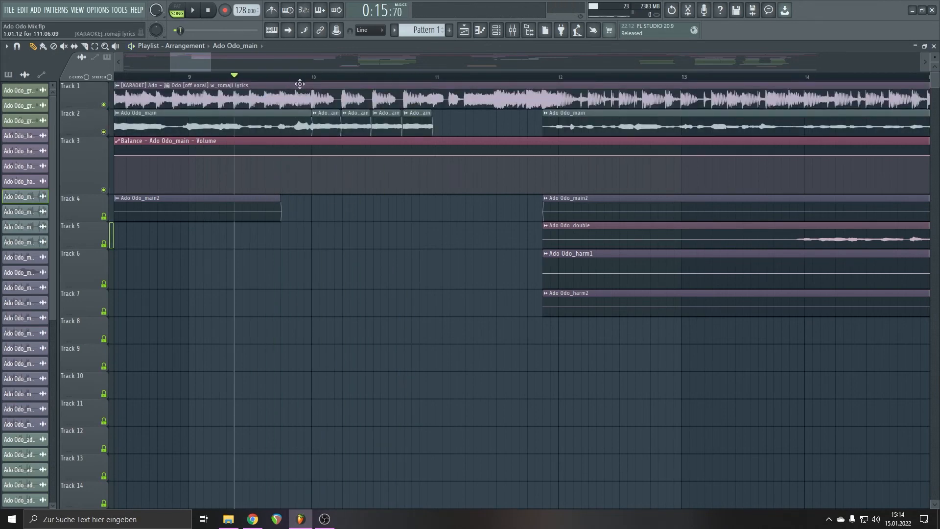
pyautogui.click(269, 77)
pyautogui.press('space')
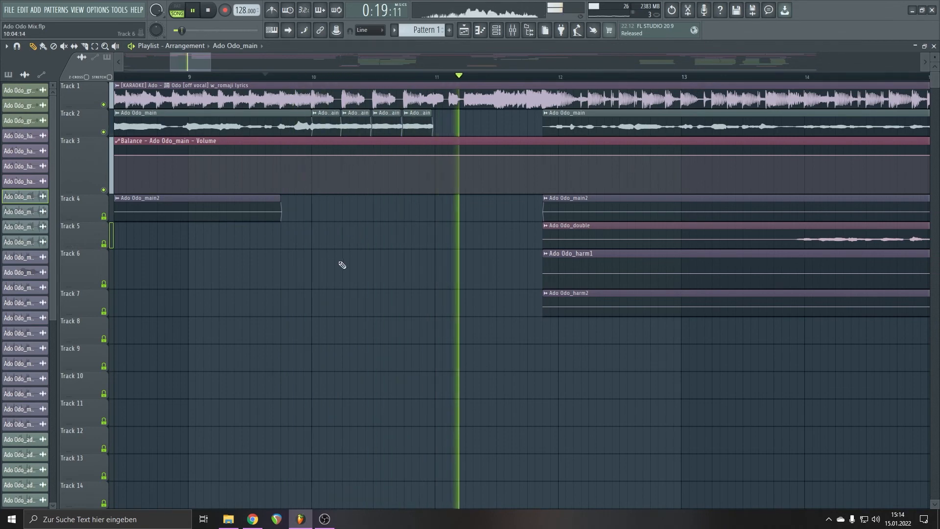
pyautogui.press('space')
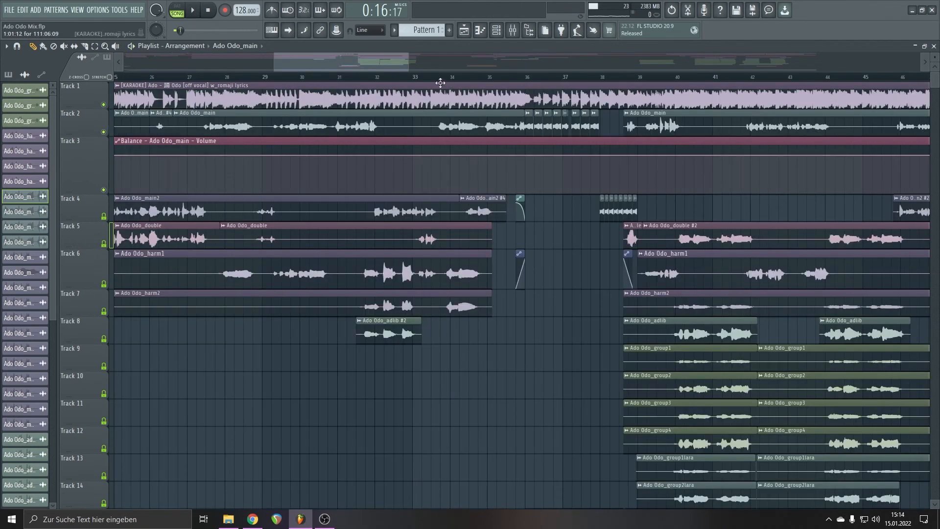
# Play the full mix from about bar 33 through the chopped vocal section at bars 36 to 38
pyautogui.click(387, 66)
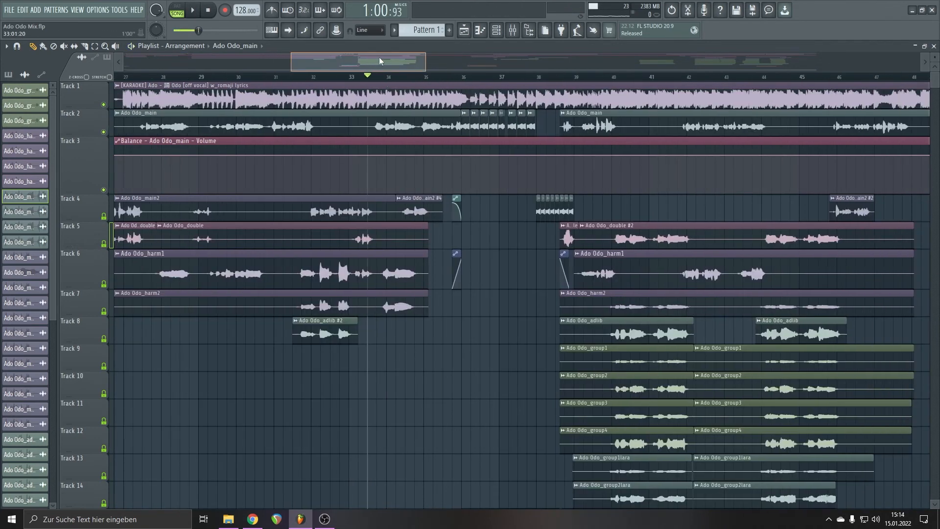
pyautogui.moveTo(379, 61); pyautogui.dragTo(387, 57)
pyautogui.press('space')
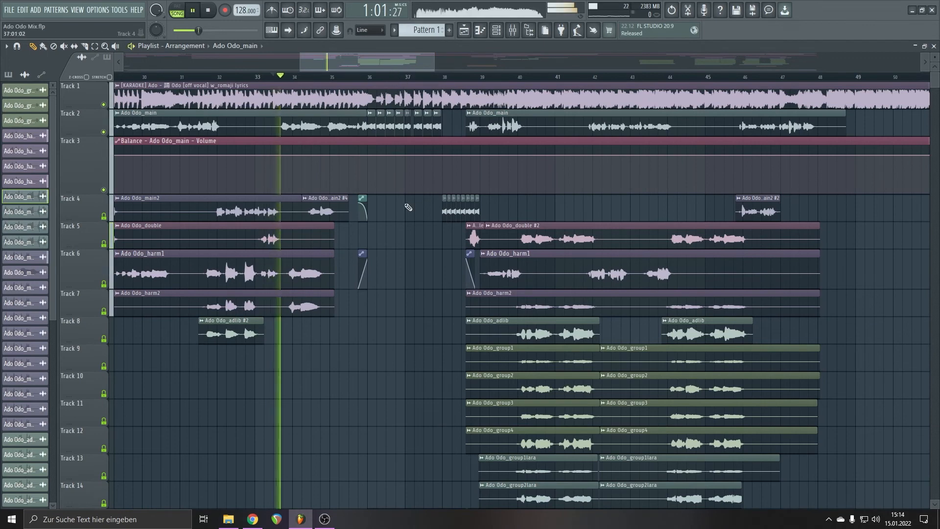
pyautogui.scroll(2, 366, 353)
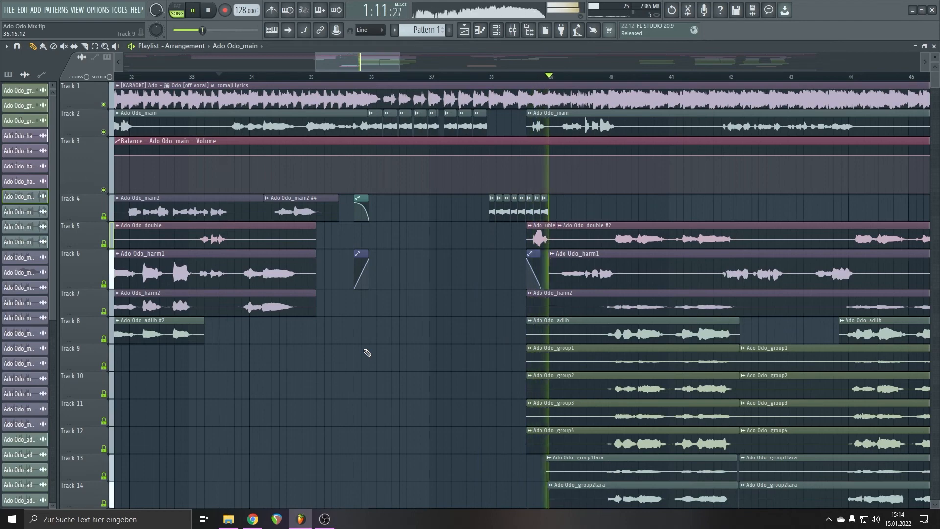
pyautogui.press('space')
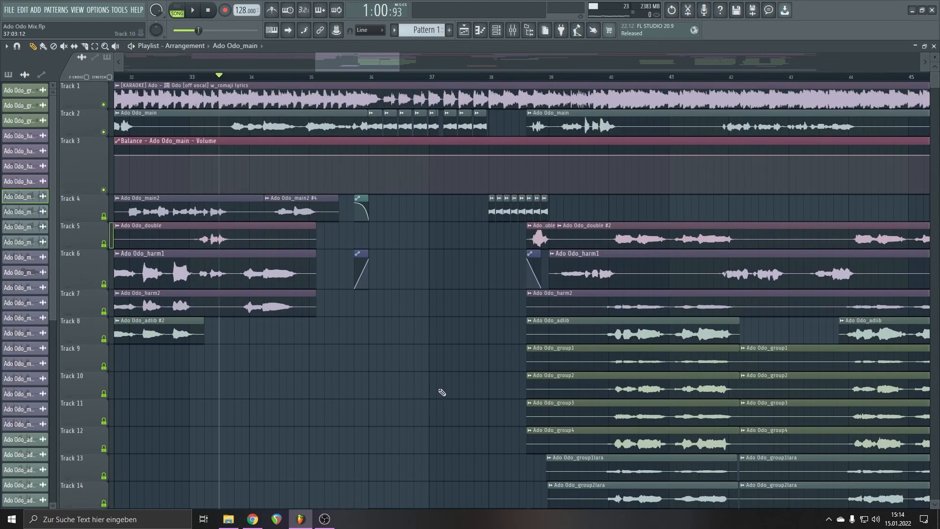
# Set the playback position to about mid-bar 35 and examine the chopped Ado Odo_main #2 slices and their automation clips
pyautogui.click(344, 78)
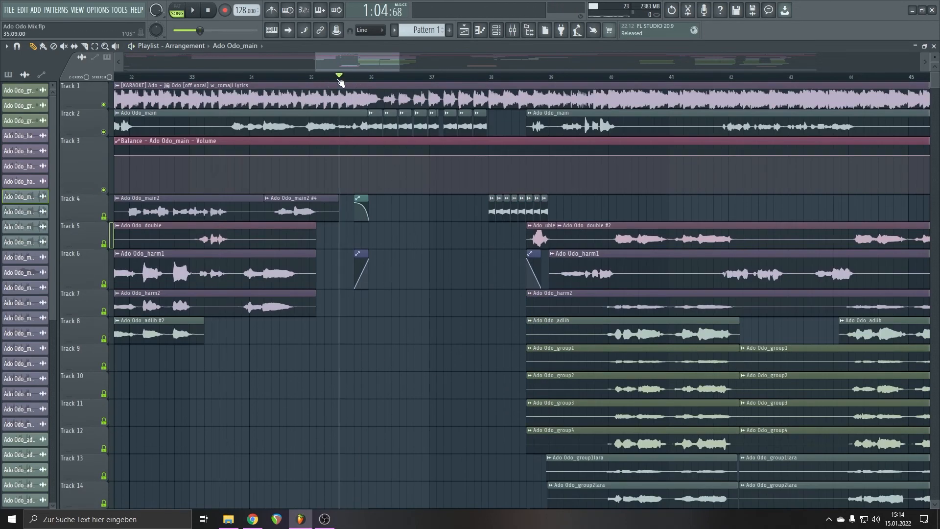
pyautogui.scroll(-3, 304, 428)
pyautogui.scroll(1, 391, 409)
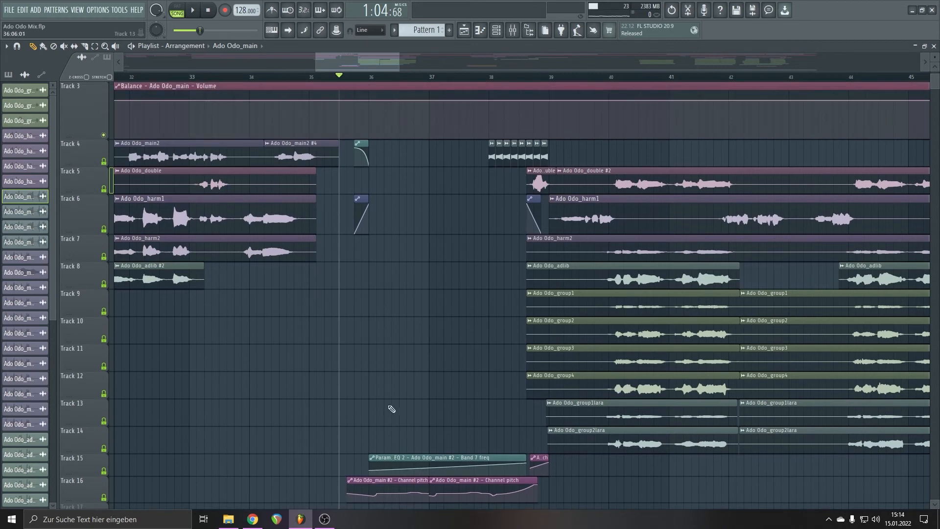
pyautogui.scroll(2, 436, 338)
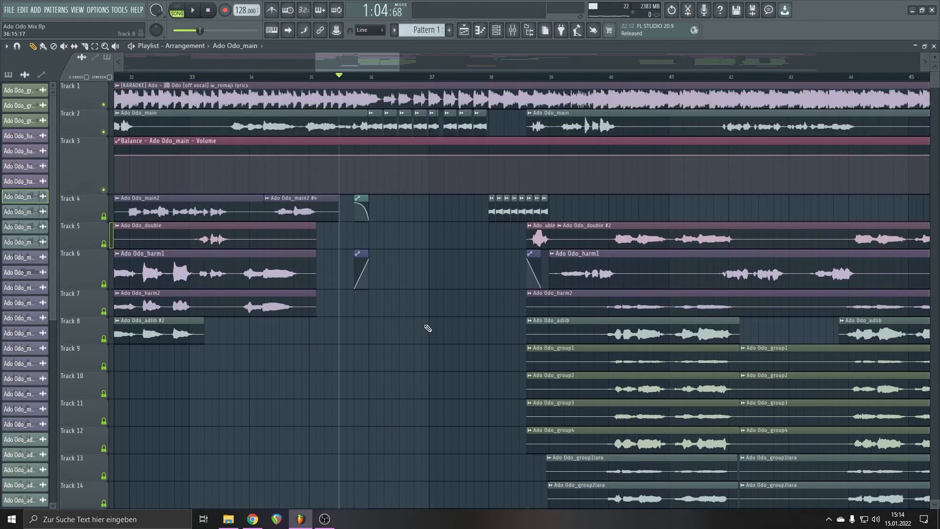
pyautogui.scroll(-5, 355, 399)
pyautogui.scroll(5, 361, 367)
pyautogui.scroll(2, 362, 343)
pyautogui.scroll(2, 390, 227)
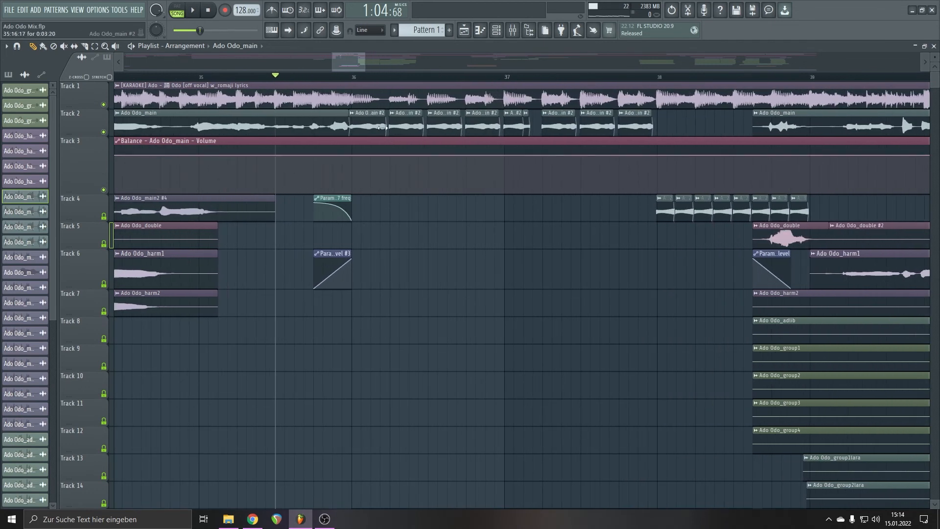
# Enlarge Track 16 to show the Ado Odo_main #2 channel pitch automation curves in detail
pyautogui.scroll(-5, 384, 442)
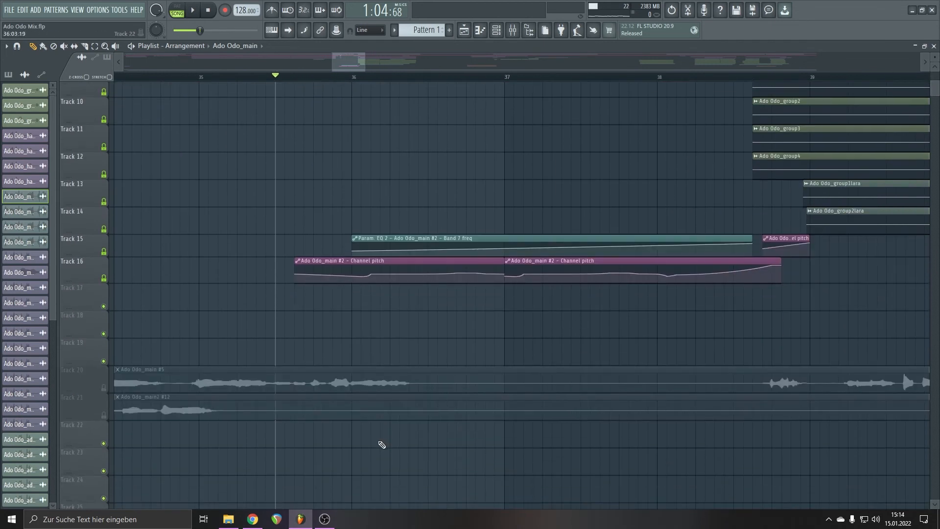
pyautogui.moveTo(87, 280); pyautogui.dragTo(116, 429)
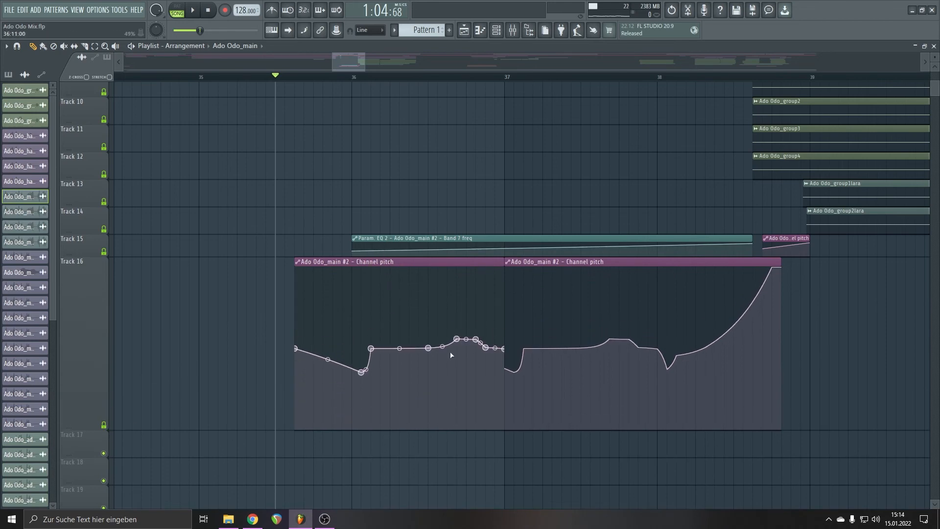
pyautogui.scroll(6, 358, 415)
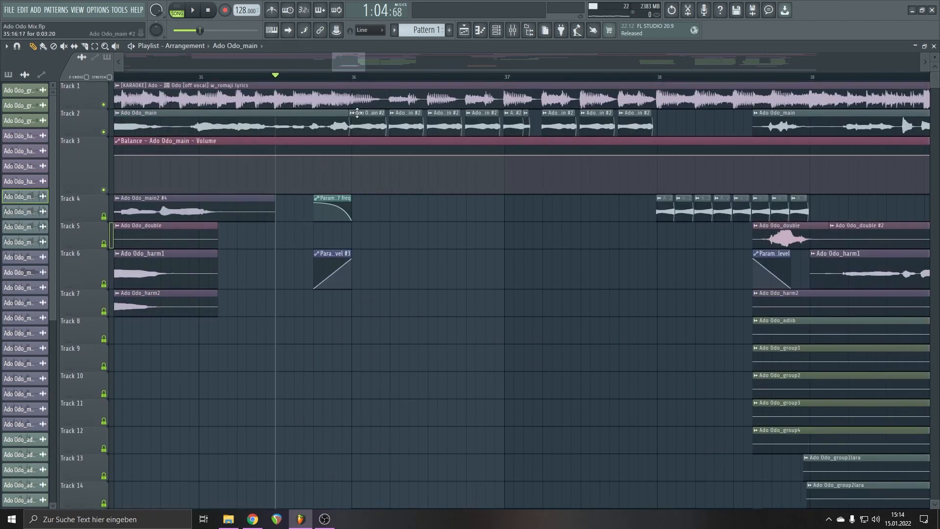
# Open the channel settings of the Ado Odo_main #2 slice at bar 36 and review its pitch range alongside the Track 16 pitch automation
pyautogui.doubleClick(373, 123)
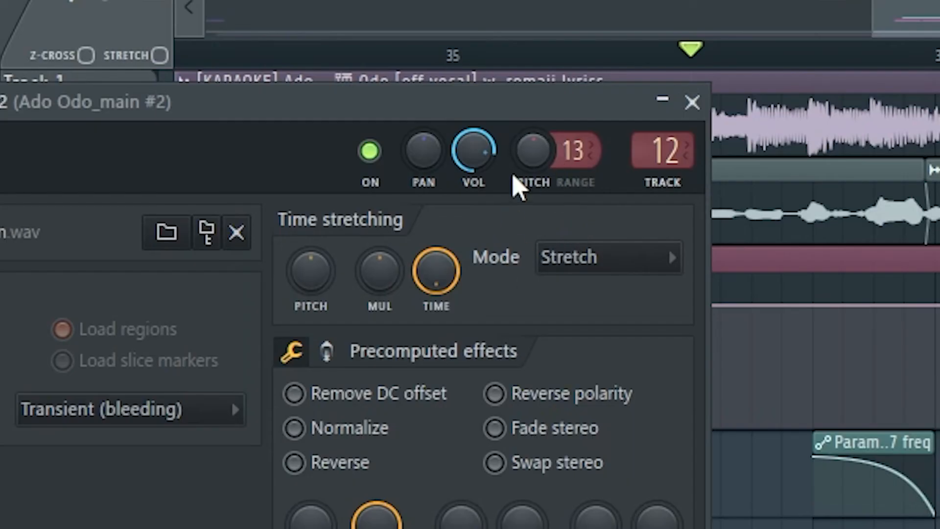
pyautogui.press('space')
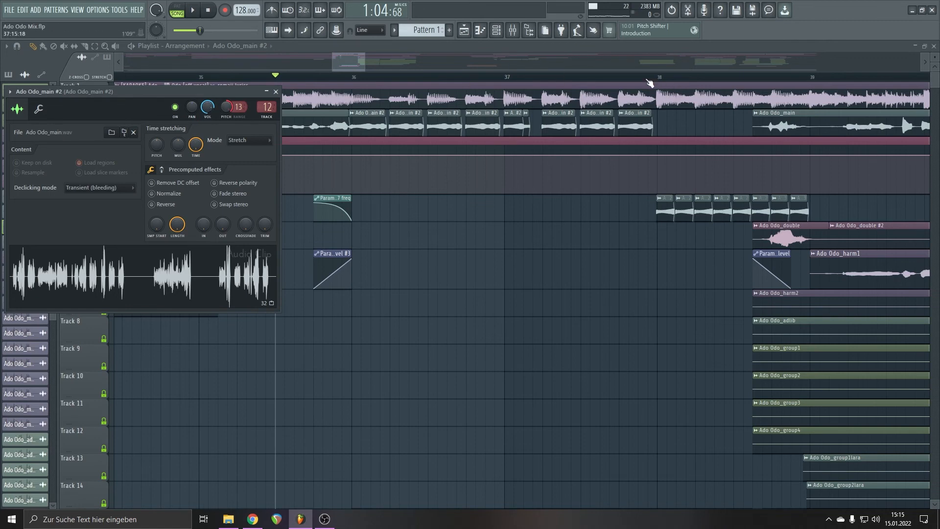
pyautogui.scroll(-5, 362, 391)
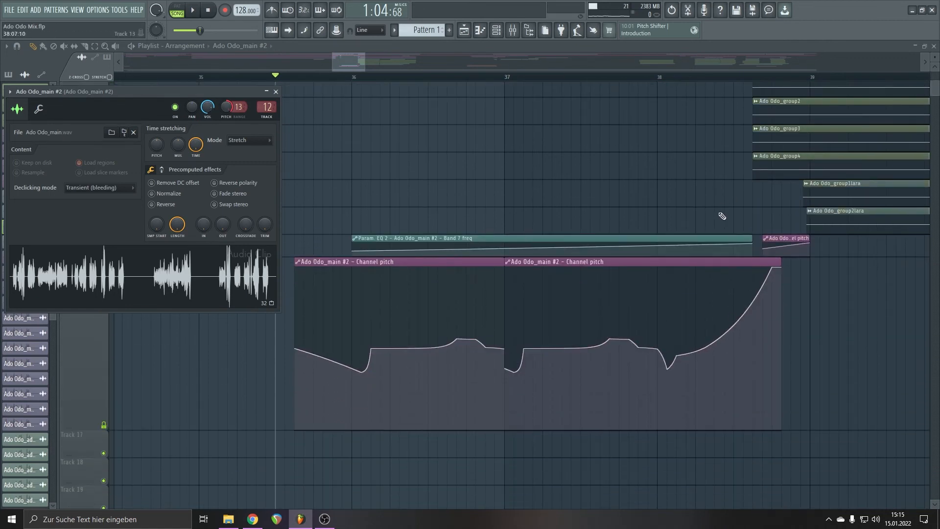
pyautogui.scroll(3, 562, 361)
pyautogui.scroll(7, 562, 361)
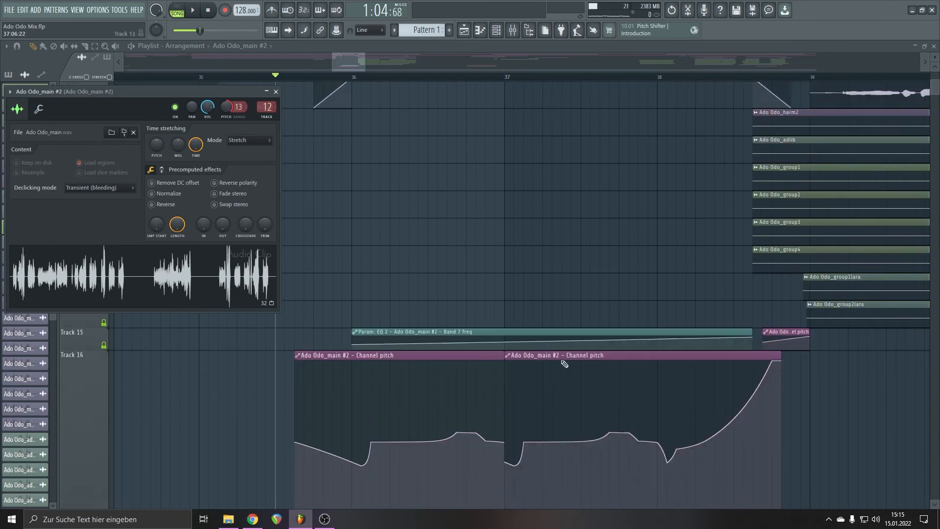
# Play the mix from bar 56 through the short Ado Odo_main2 slices on Tracks 2, 4 and 5
pyautogui.hscroll(3, 440, 380)
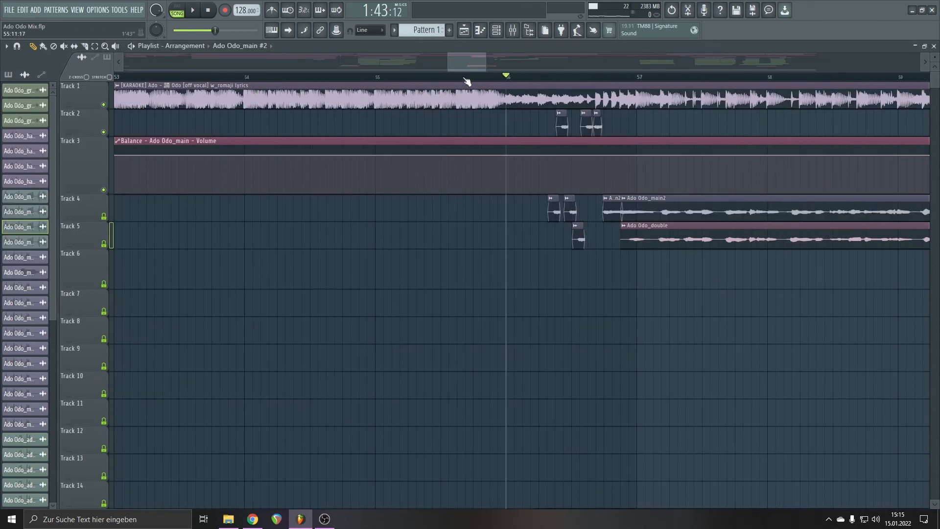
pyautogui.click(477, 60)
pyautogui.press('space')
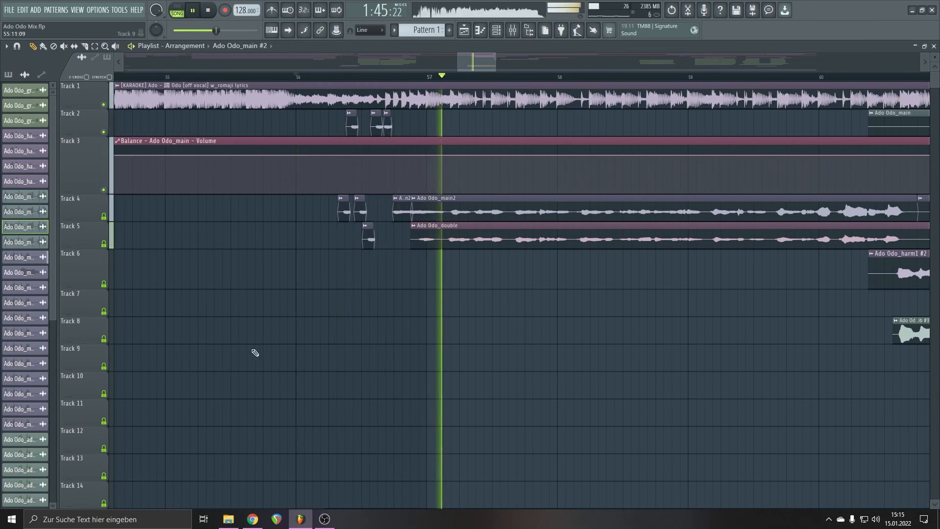
pyautogui.press('space')
# Inspect the pitch settings of the Ado Odo_main2 slices #11, #10, #6, #7 and #8 in bar 56
pyautogui.scroll(-1, 316, 377)
pyautogui.scroll(6, 310, 314)
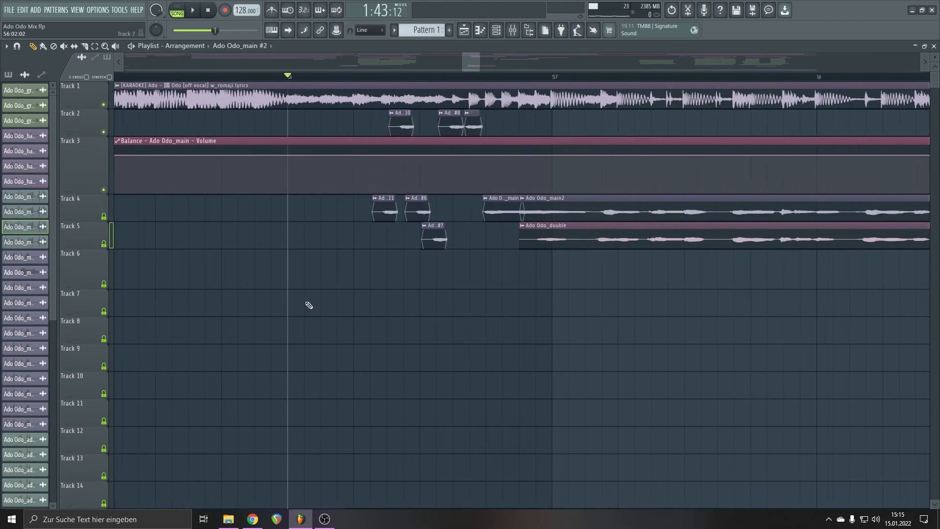
pyautogui.scroll(1, 543, 306)
pyautogui.scroll(-2, 536, 300)
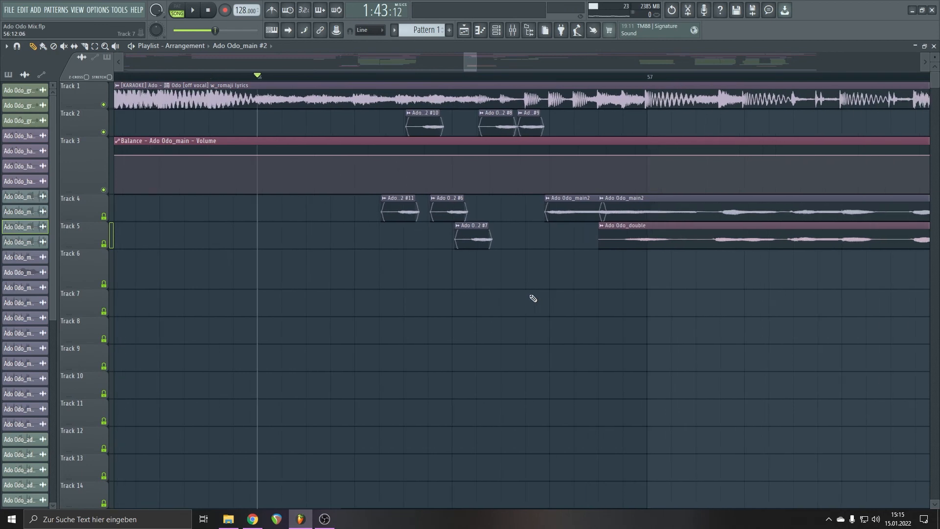
pyautogui.hscroll(-1, 366, 76)
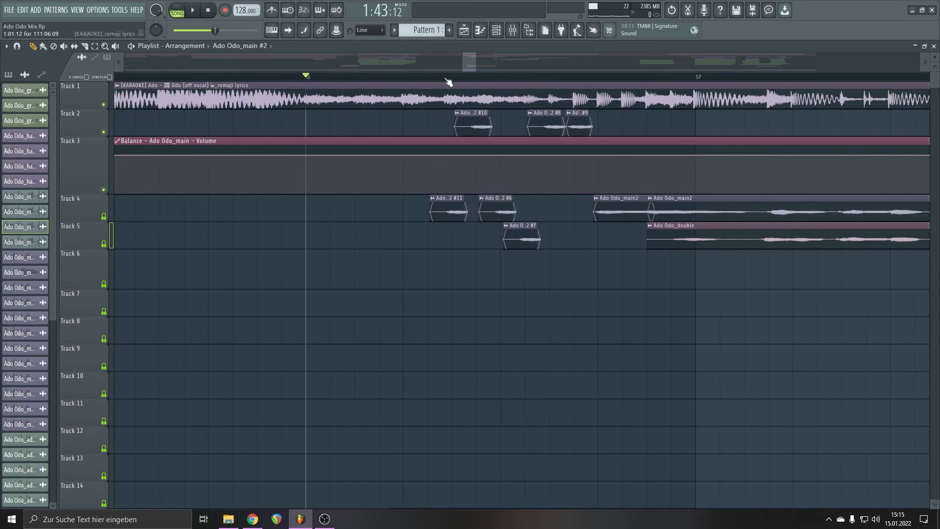
pyautogui.doubleClick(449, 213)
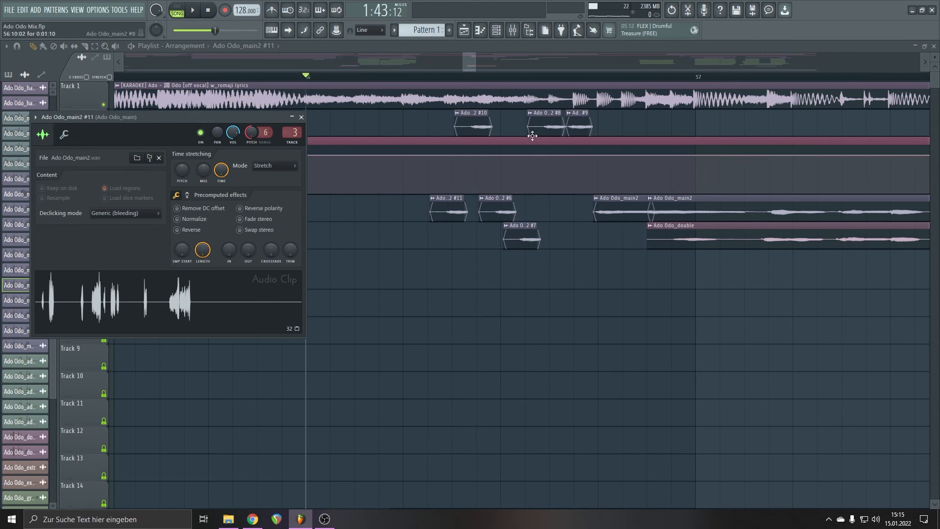
pyautogui.click(477, 77)
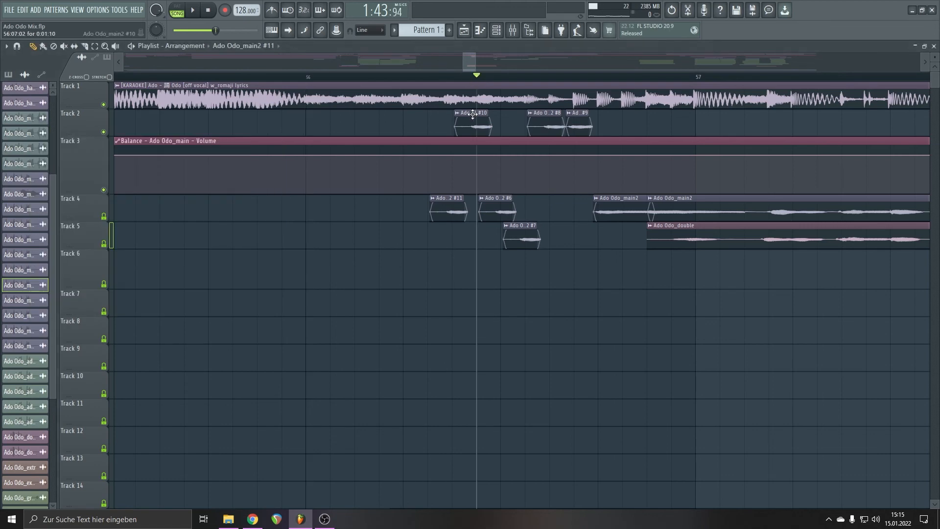
pyautogui.doubleClick(472, 114)
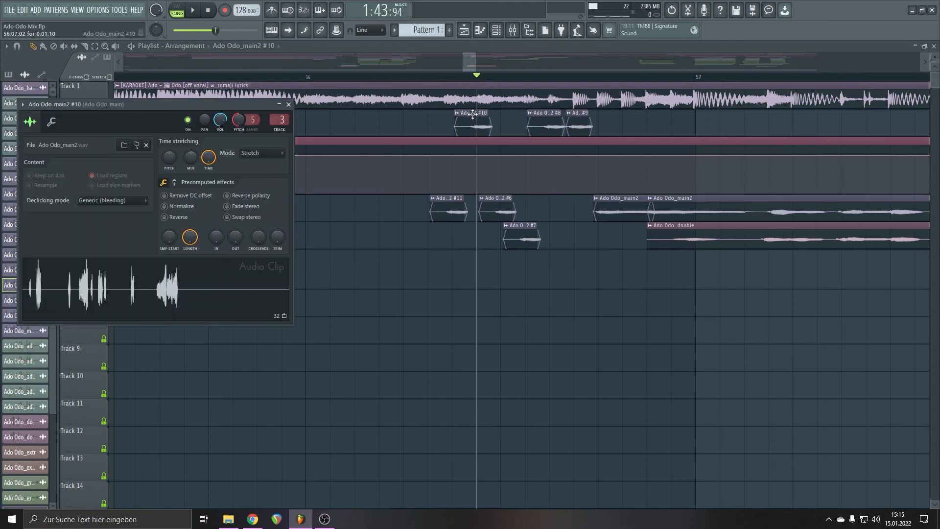
pyautogui.doubleClick(503, 209)
pyautogui.doubleClick(517, 237)
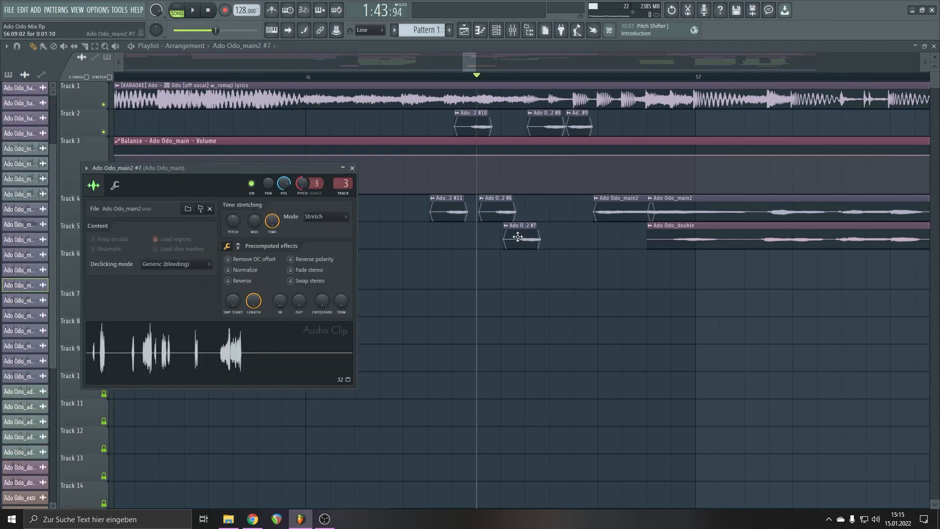
pyautogui.doubleClick(541, 126)
# Play the pitched slices from the start of slice #11 in bar 56 and select the Ado Odo_main2 #9 slice on Track 2
pyautogui.moveTo(434, 77); pyautogui.dragTo(433, 81)
pyautogui.press('space')
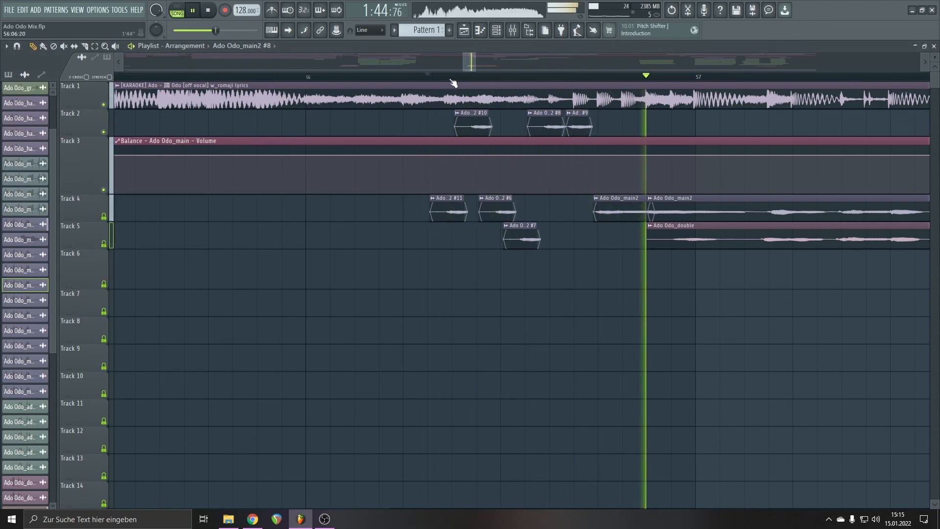
pyautogui.press('space')
pyautogui.click(579, 126)
# Enlarge Track 2 to show the Ado Odo_main waveform around bars 91 to 93
pyautogui.scroll(-2, 434, 306)
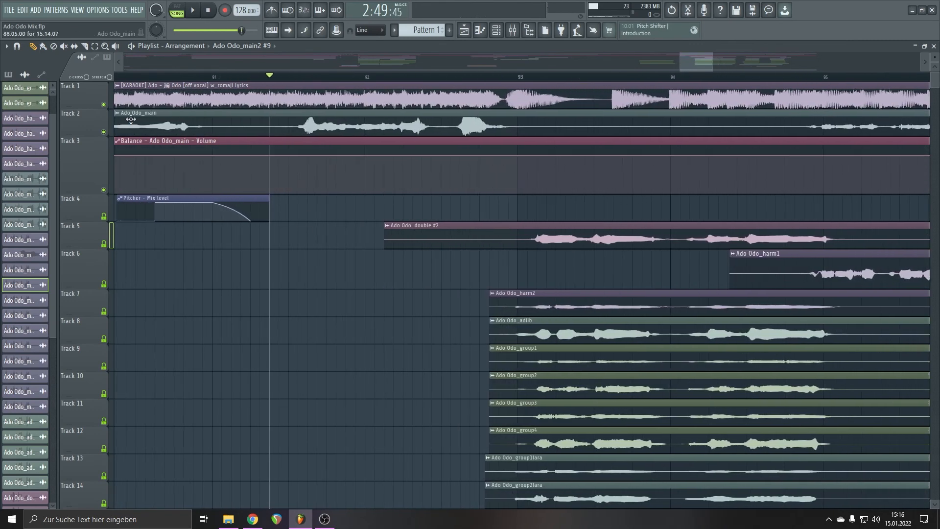
pyautogui.moveTo(77, 134); pyautogui.dragTo(86, 185)
pyautogui.scroll(6, 300, 243)
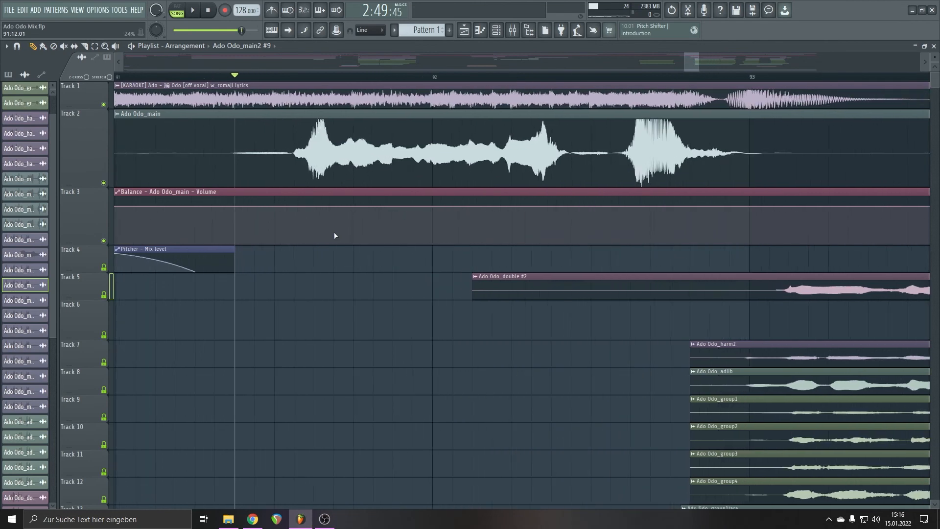
pyautogui.scroll(-4, 252, 225)
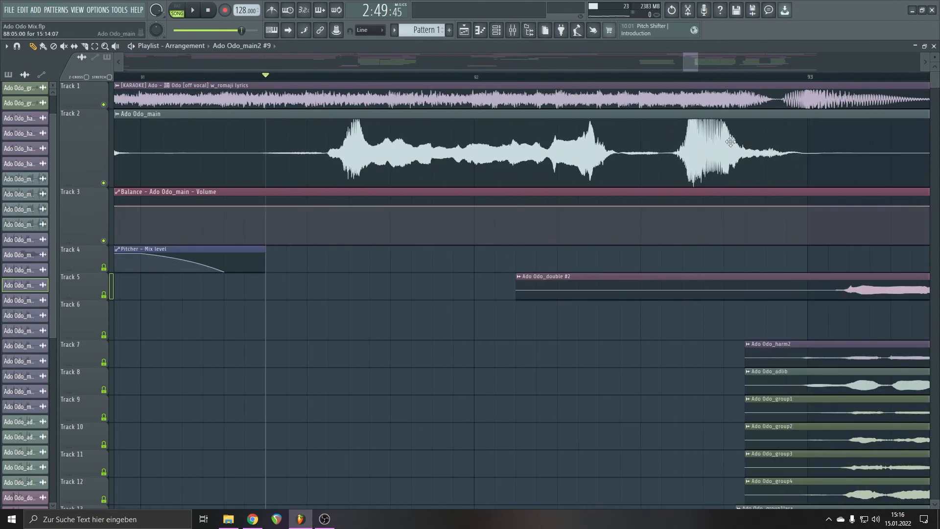
# Place the playback position just before the loud vocal peak in bar 92 and mute the instrumental and volume automation on Tracks 1 and 3
pyautogui.click(661, 77)
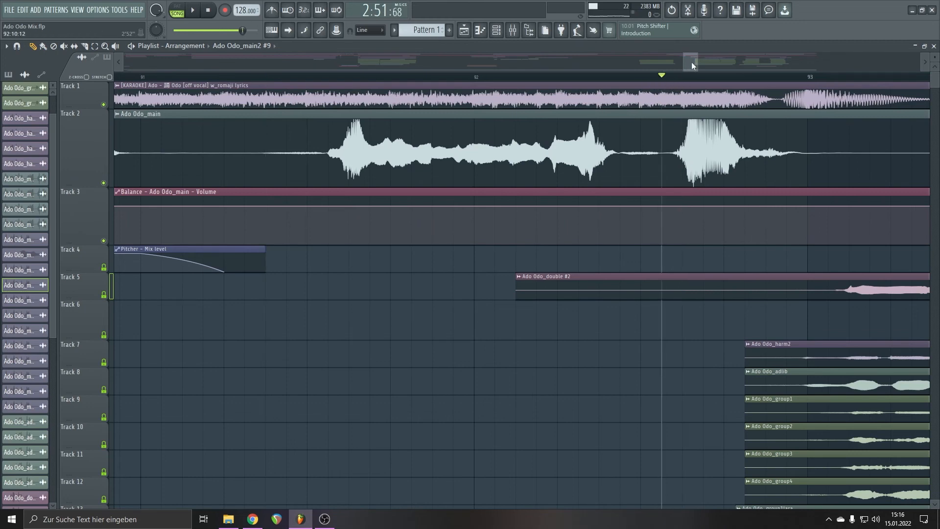
pyautogui.moveTo(692, 65); pyautogui.dragTo(694, 65)
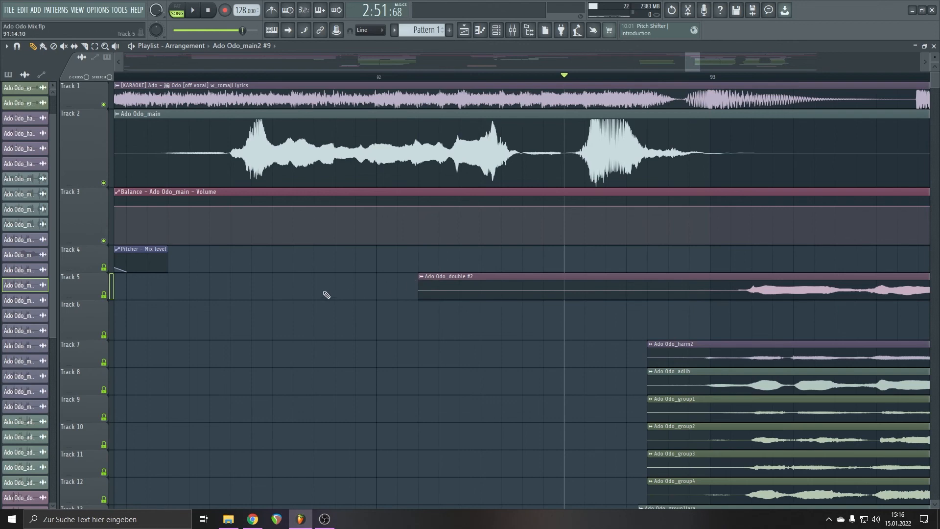
pyautogui.hotkey('ctrl', '2')
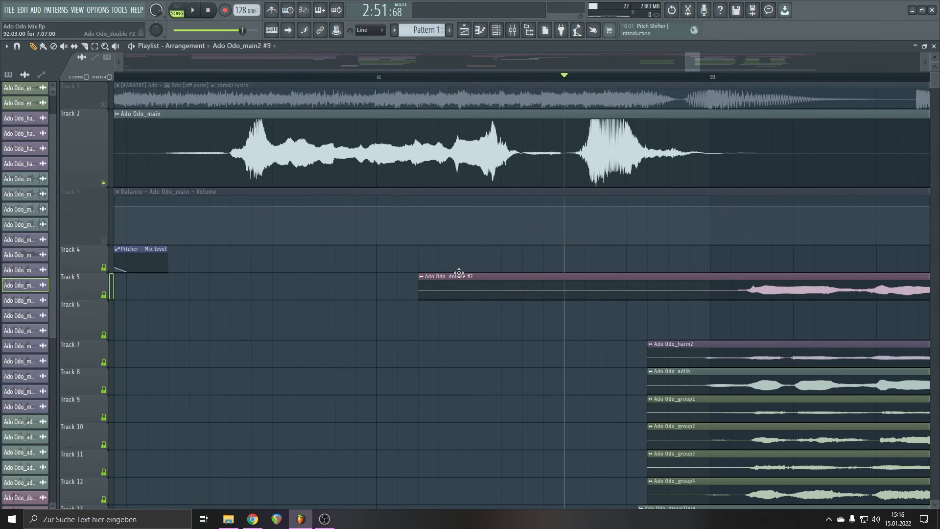
# Audition the main vocal on Track 2 from about mid-bar 92 and again from about mid-bar 91
pyautogui.press('space')
pyautogui.press('space')
pyautogui.click(230, 77)
pyautogui.press('space')
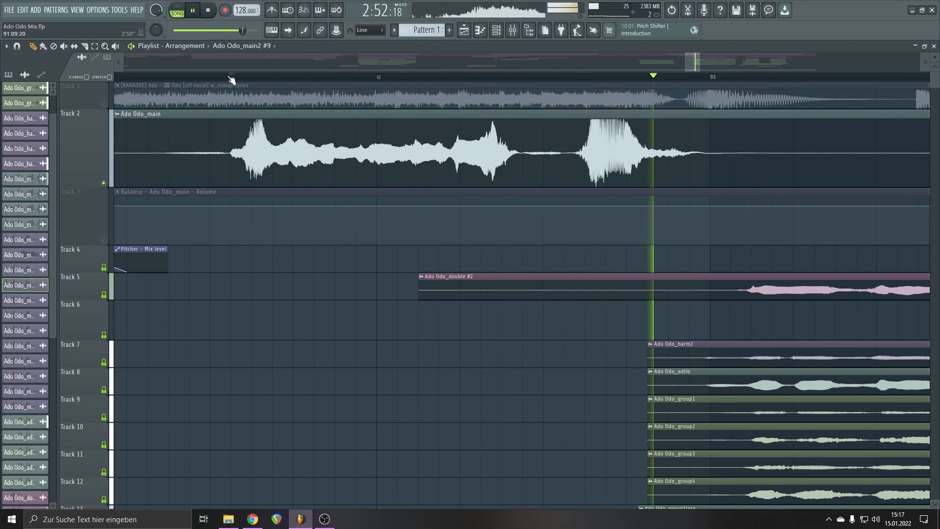
# Stop playback and return the playback position to just before the vocal phrase in the second half of bar 91
pyautogui.press('space')
pyautogui.moveTo(231, 77); pyautogui.dragTo(210, 77)
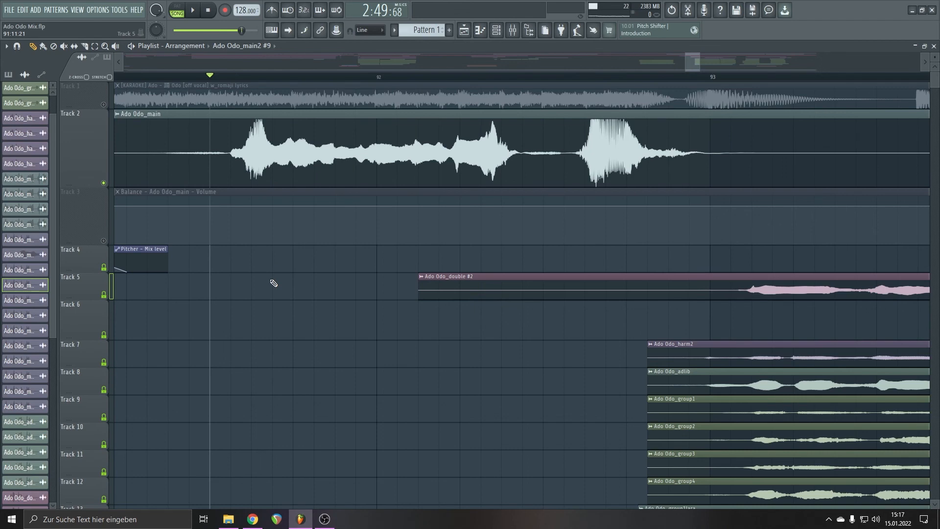
# Reduce Track 2's height, unmute the volume automation on Track 3, and bring the whole arrangement into view from its start
pyautogui.scroll(-4, 274, 283)
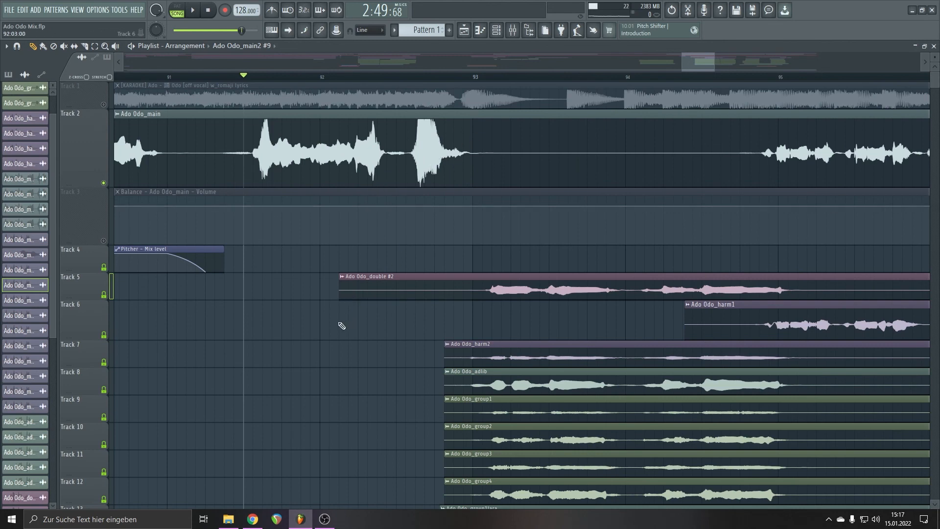
pyautogui.scroll(-4, 306, 335)
pyautogui.scroll(-4, 273, 256)
pyautogui.scroll(-5, 373, 392)
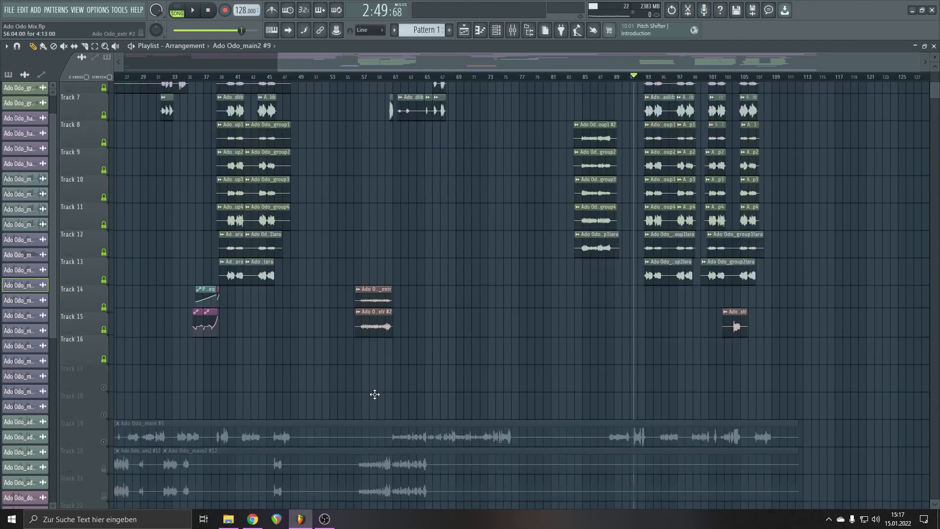
pyautogui.scroll(6, 152, 433)
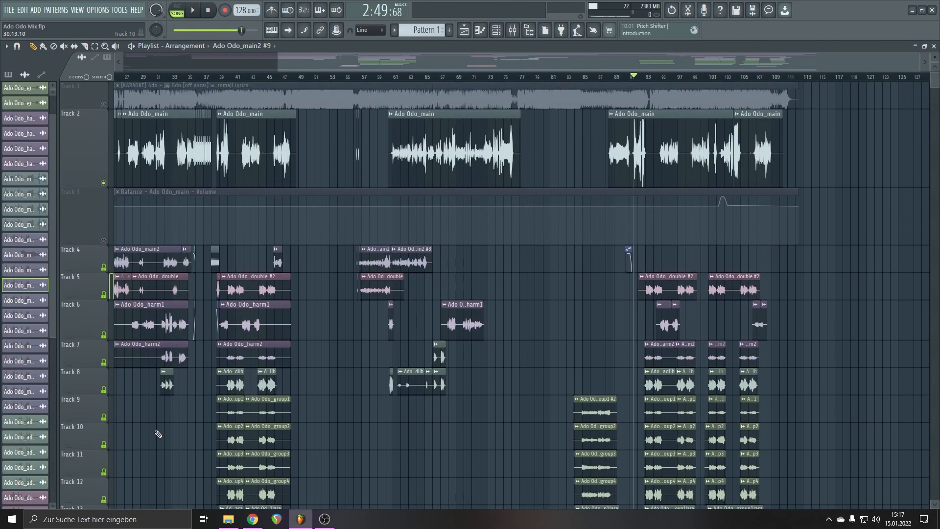
pyautogui.moveTo(99, 241); pyautogui.dragTo(93, 143)
pyautogui.moveTo(294, 62); pyautogui.dragTo(87, 63)
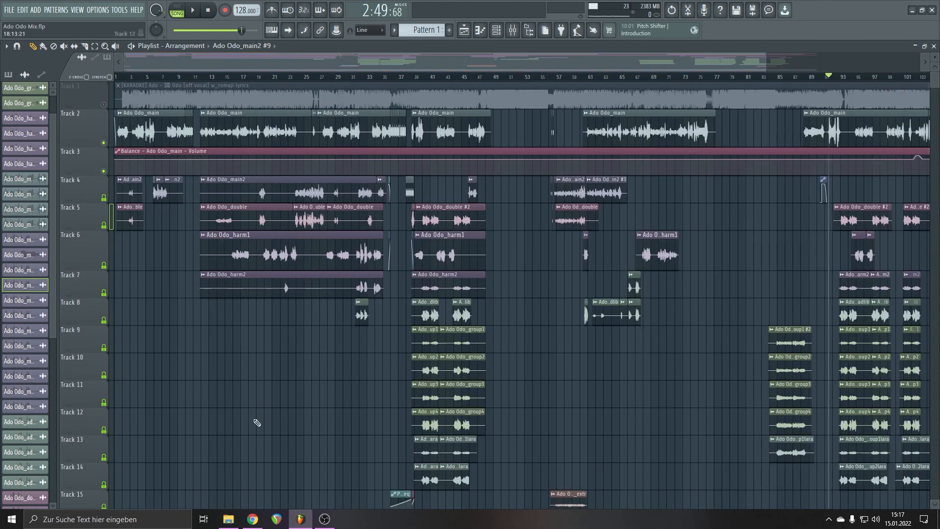
pyautogui.scroll(-1, 250, 422)
# Open the program's About information and close it again
pyautogui.click(136, 10)
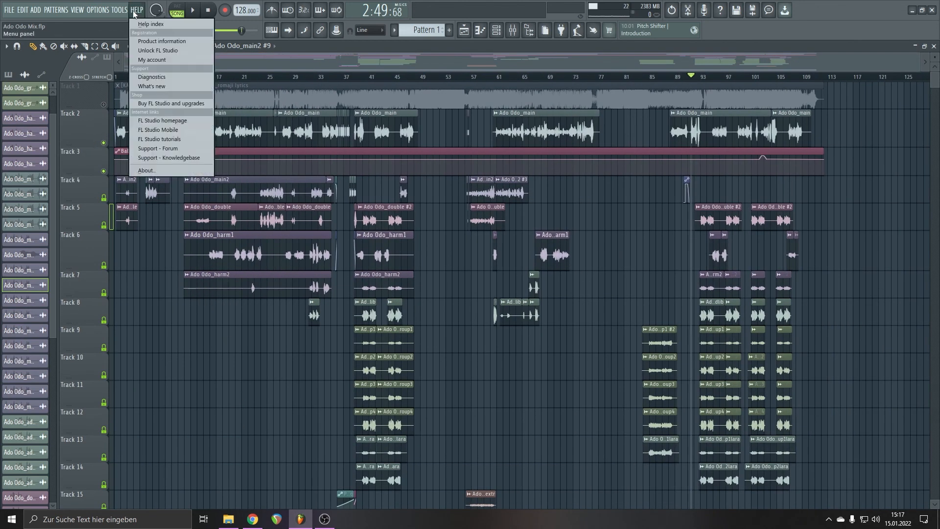
pyautogui.click(175, 172)
pyautogui.click(481, 122)
# Move the playback position to the very beginning of the song
pyautogui.scroll(-8, 569, 399)
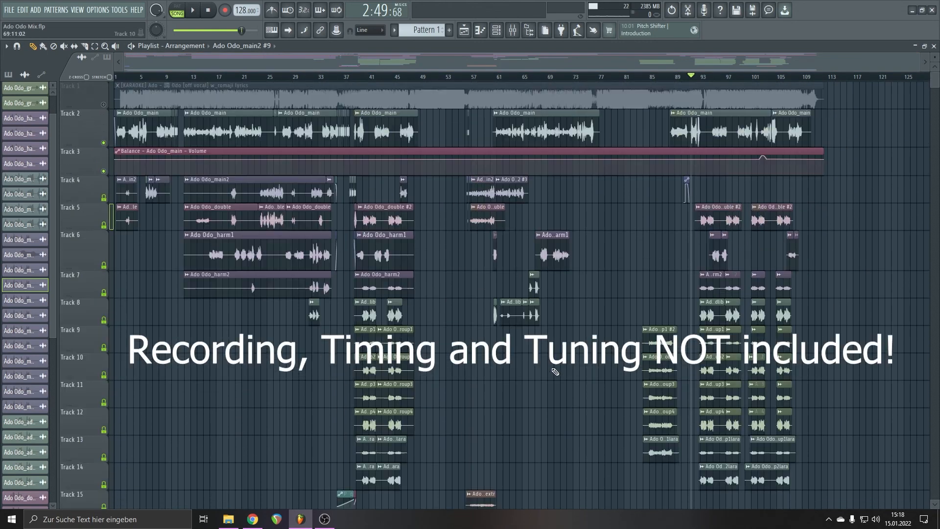
pyautogui.scroll(-3, 568, 401)
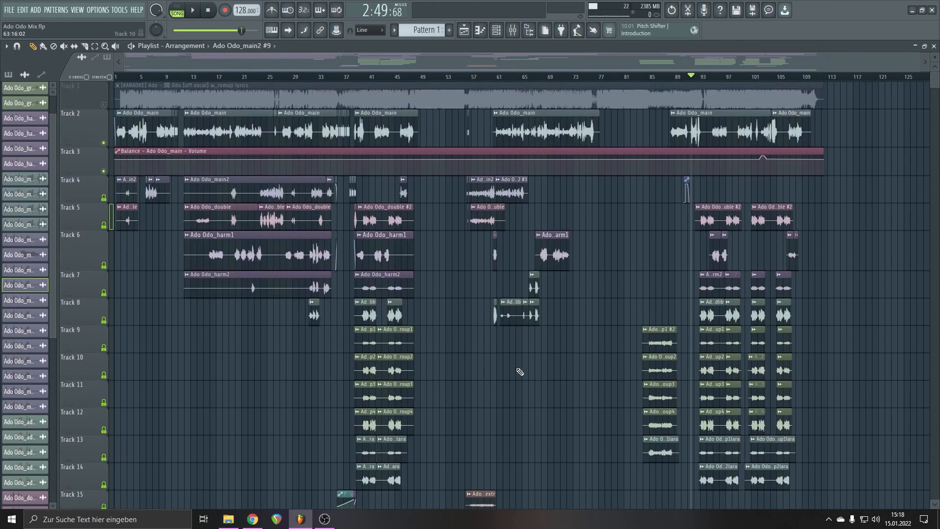
pyautogui.scroll(-2, 404, 308)
pyautogui.scroll(2, 404, 309)
pyautogui.moveTo(342, 75); pyautogui.dragTo(112, 78)
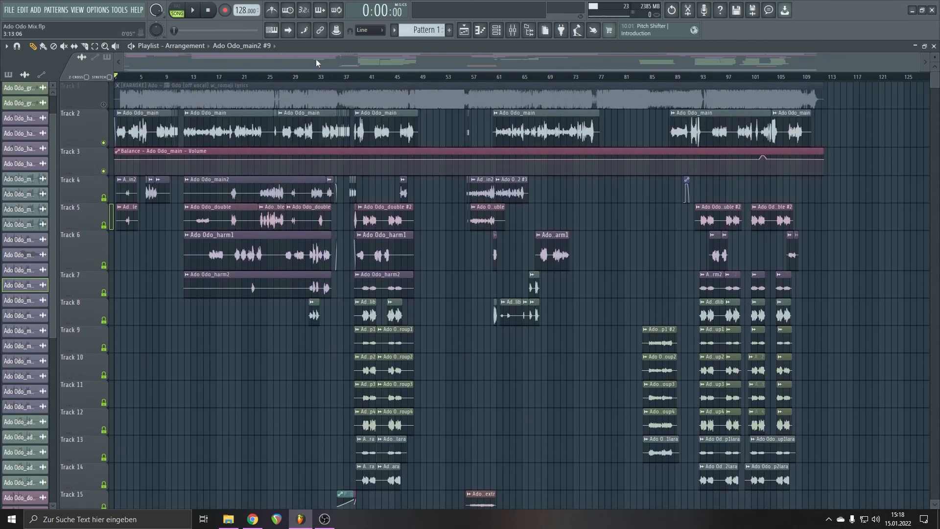
# Review the arrangement's vocal tracks, the automation clips on Tracks 15 and 16, and the muted original vocals on Tracks 20 and 21
pyautogui.scroll(-2, 604, 425)
pyautogui.scroll(-1, 604, 426)
pyautogui.scroll(3, 594, 425)
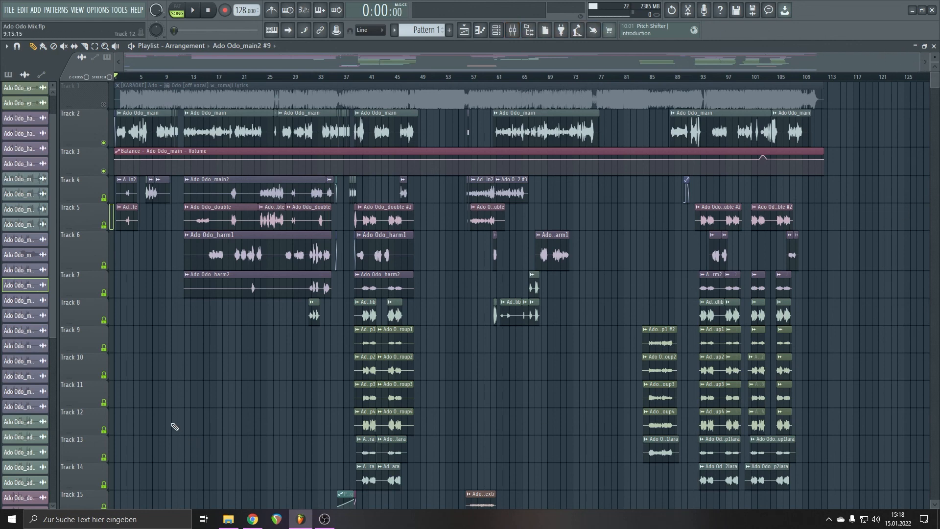
pyautogui.scroll(-4, 174, 426)
pyautogui.scroll(-9, 175, 426)
pyautogui.scroll(10, 157, 430)
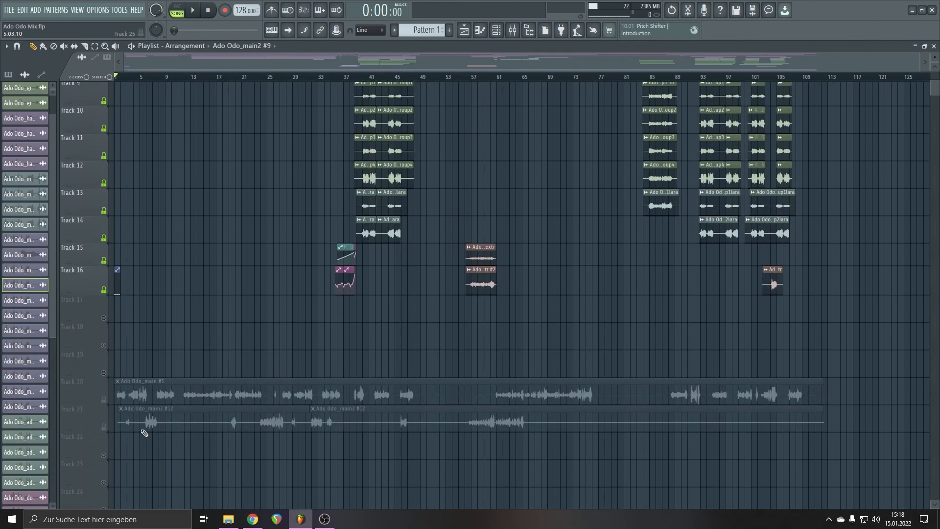
pyautogui.scroll(3, 143, 437)
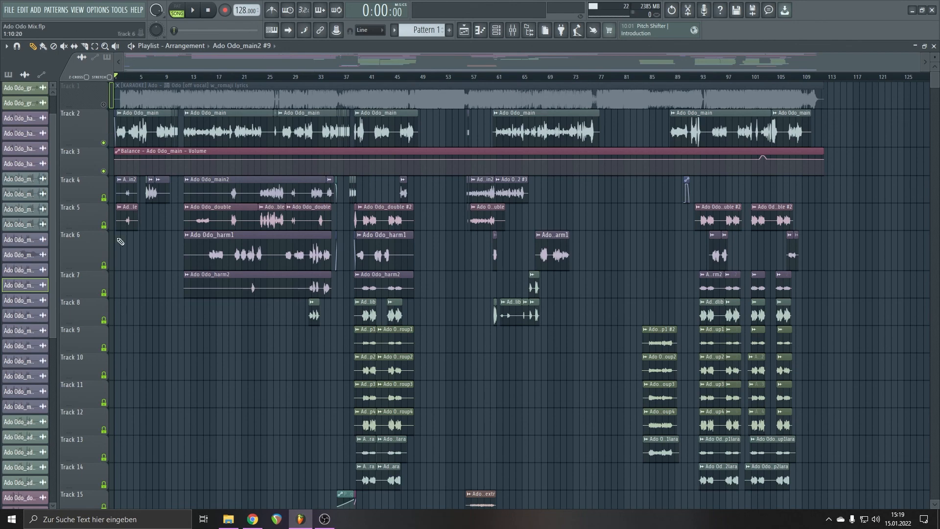
pyautogui.scroll(-5, 168, 306)
pyautogui.scroll(-10, 170, 308)
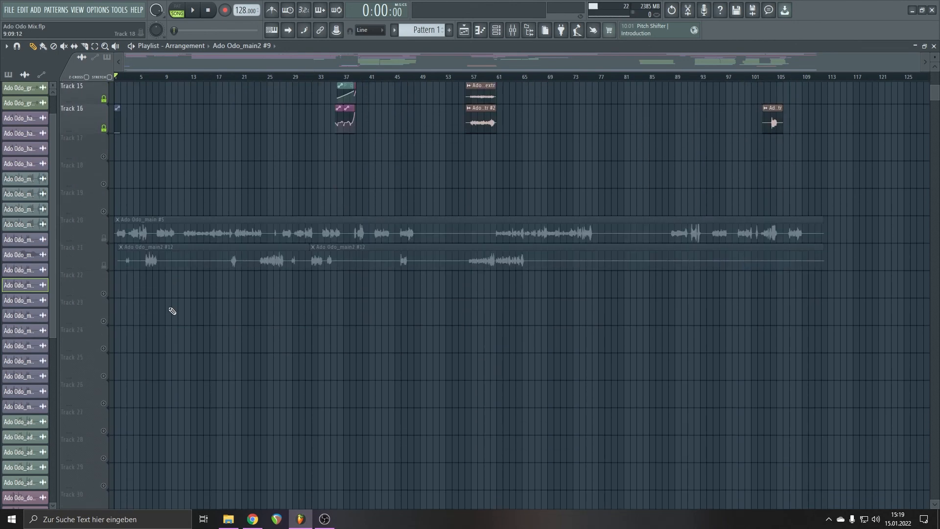
pyautogui.scroll(5, 140, 345)
pyautogui.scroll(9, 141, 351)
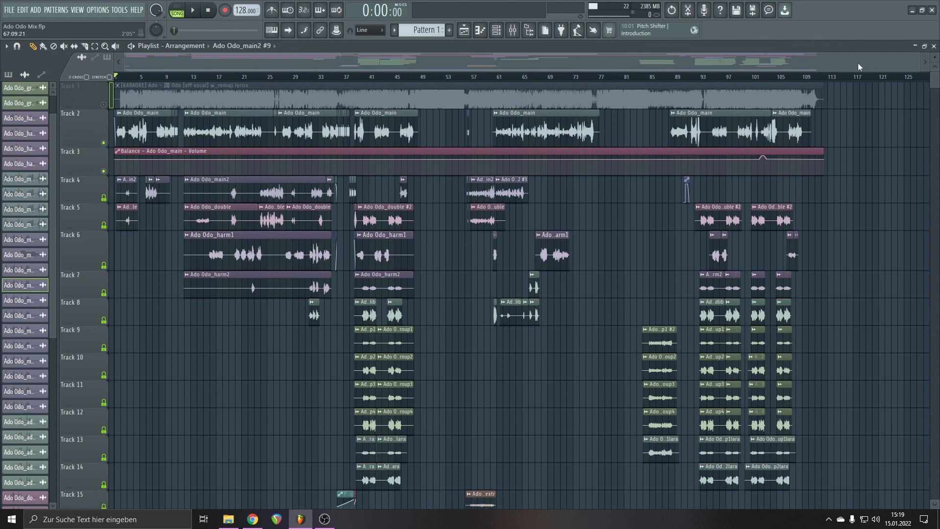
# Play a short passage of the vocals from about bar 92 and stop playback
pyautogui.moveTo(915, 61); pyautogui.dragTo(864, 62)
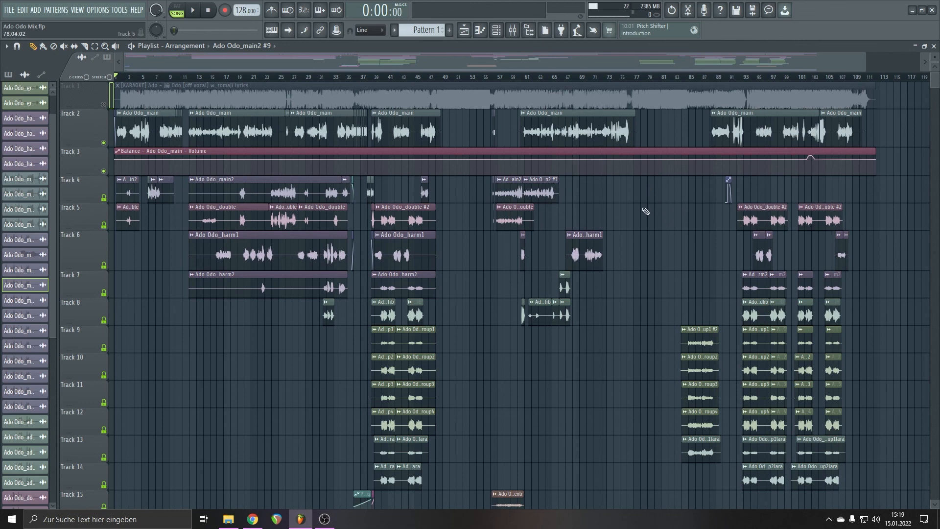
pyautogui.click(737, 78)
pyautogui.press('space')
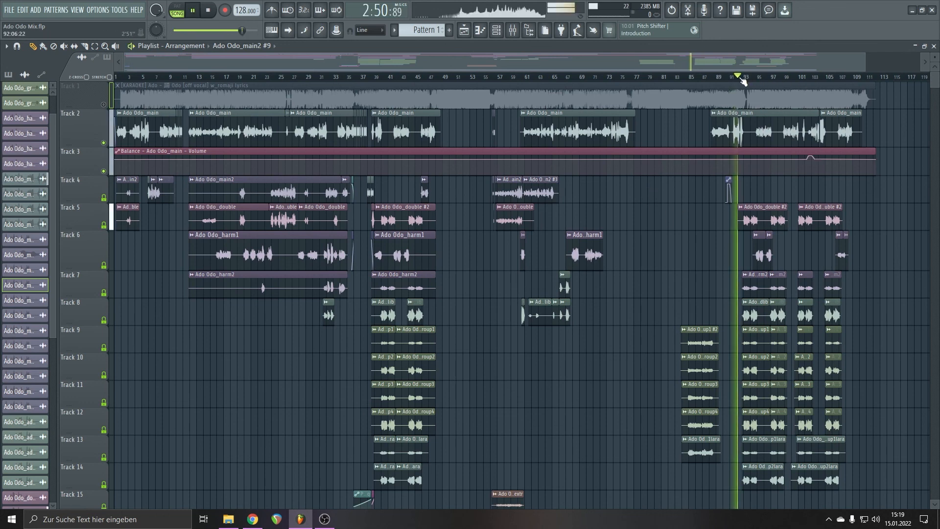
pyautogui.press('space')
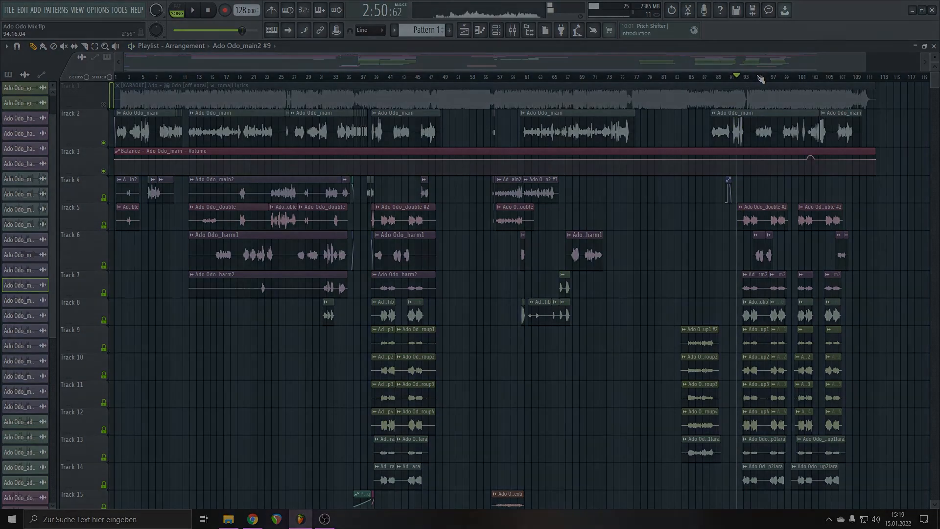